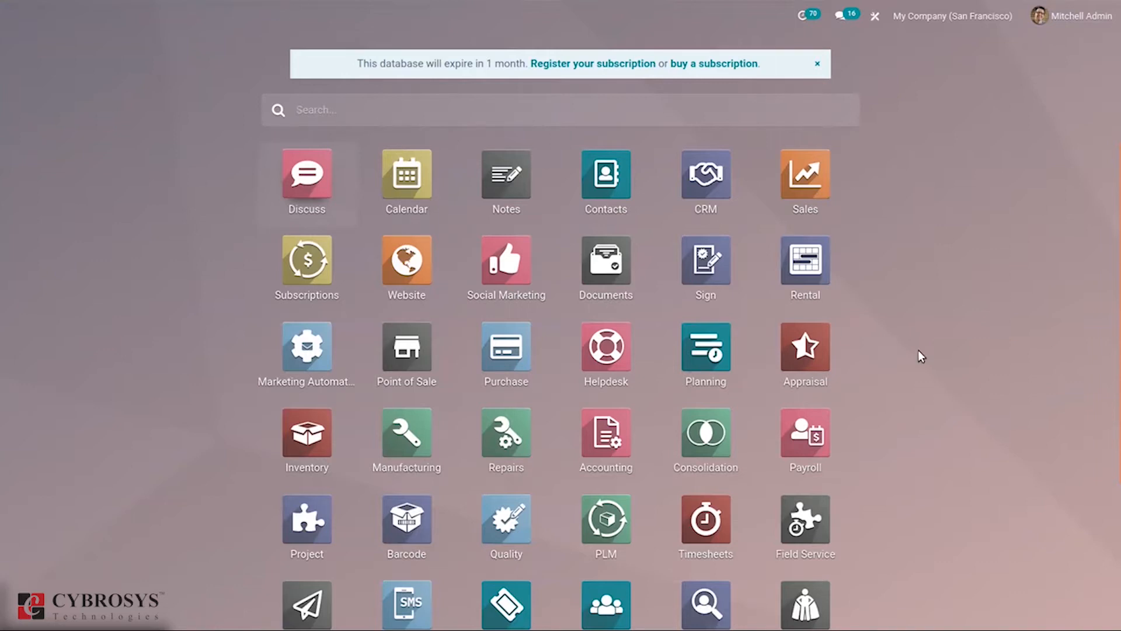
Search the installed apps for "ma" and open the Maintenance app.
text(ma)
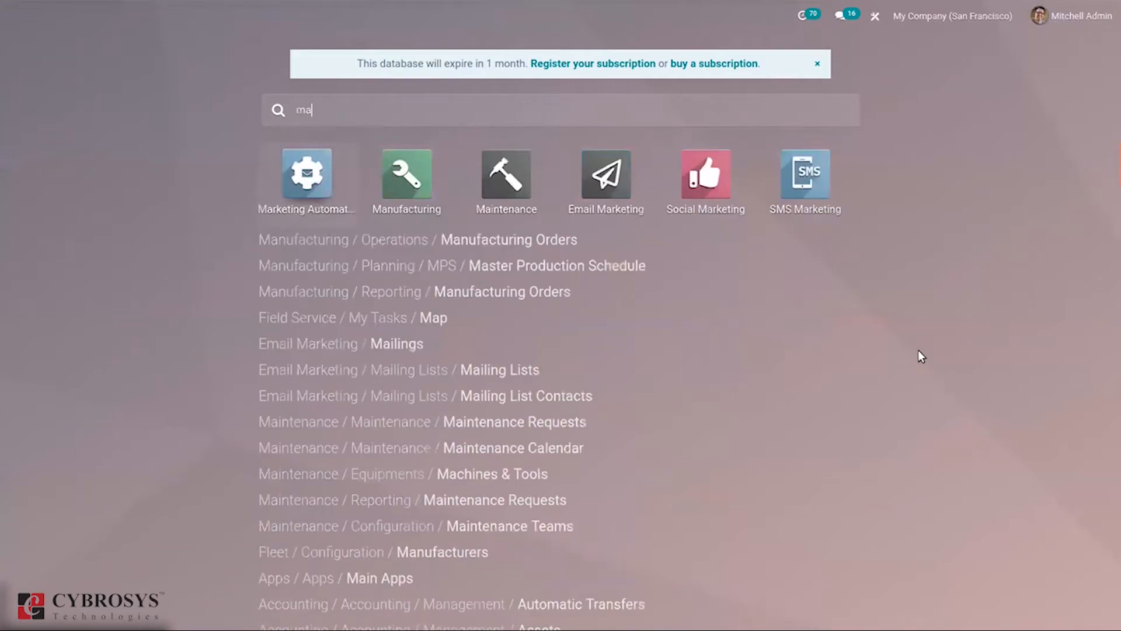
click(514, 178)
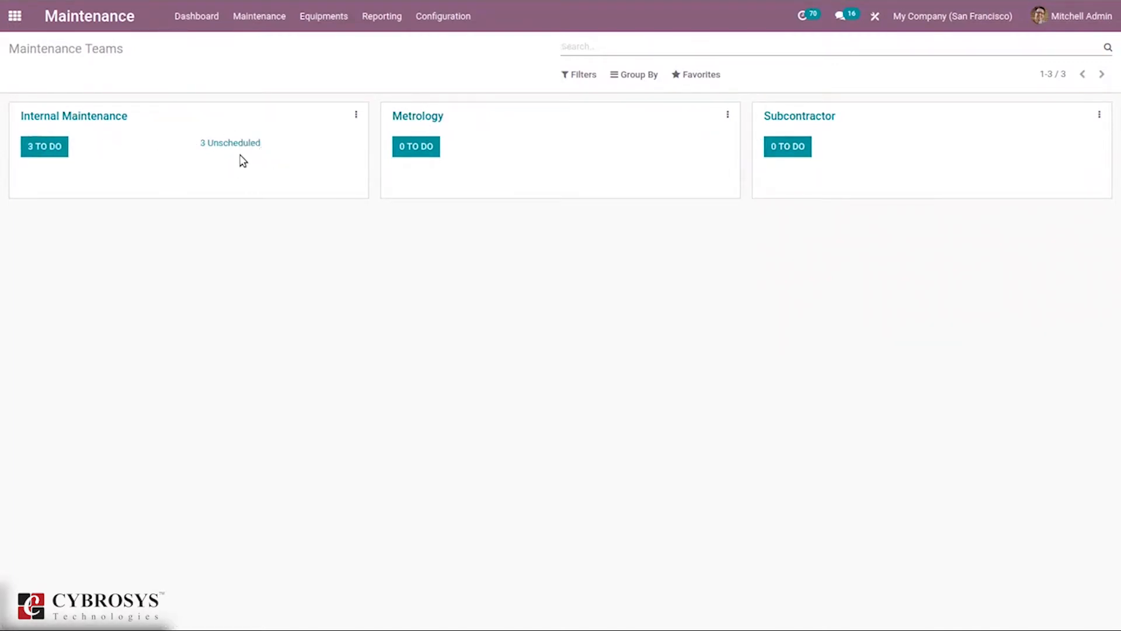
Review the Internal Maintenance team's to-do requests with the Repaired stage expanded, and return to the maintenance teams overview.
click(57, 142)
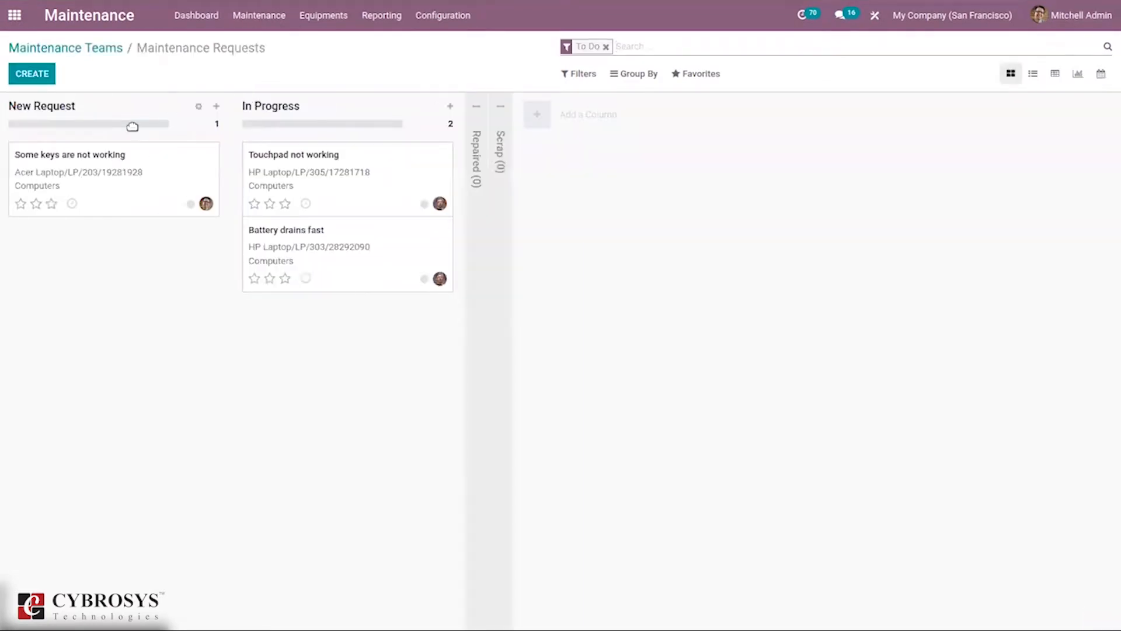
click(478, 143)
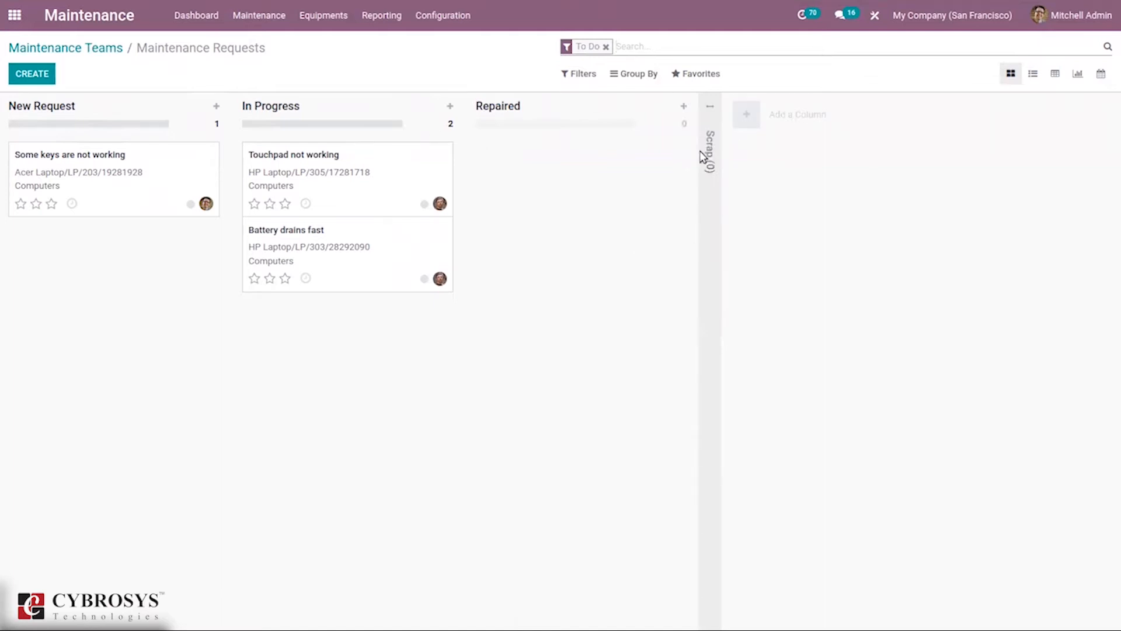
click(91, 49)
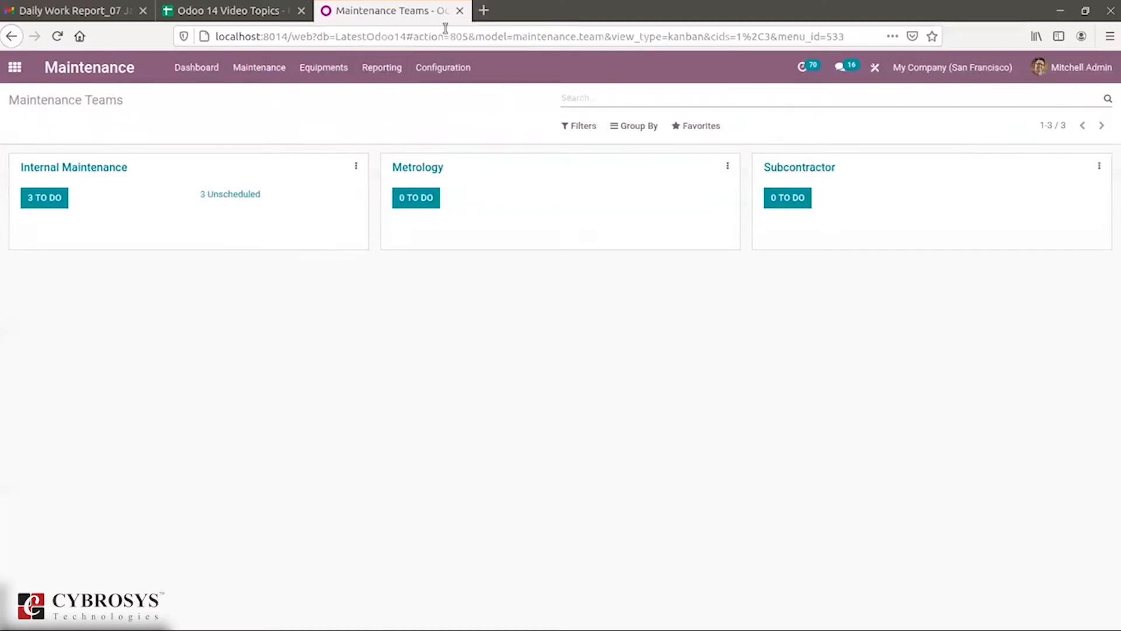
Examine the configured maintenance teams and the entry fields of a blank new team, including its member choices, and discard the blank team.
click(434, 24)
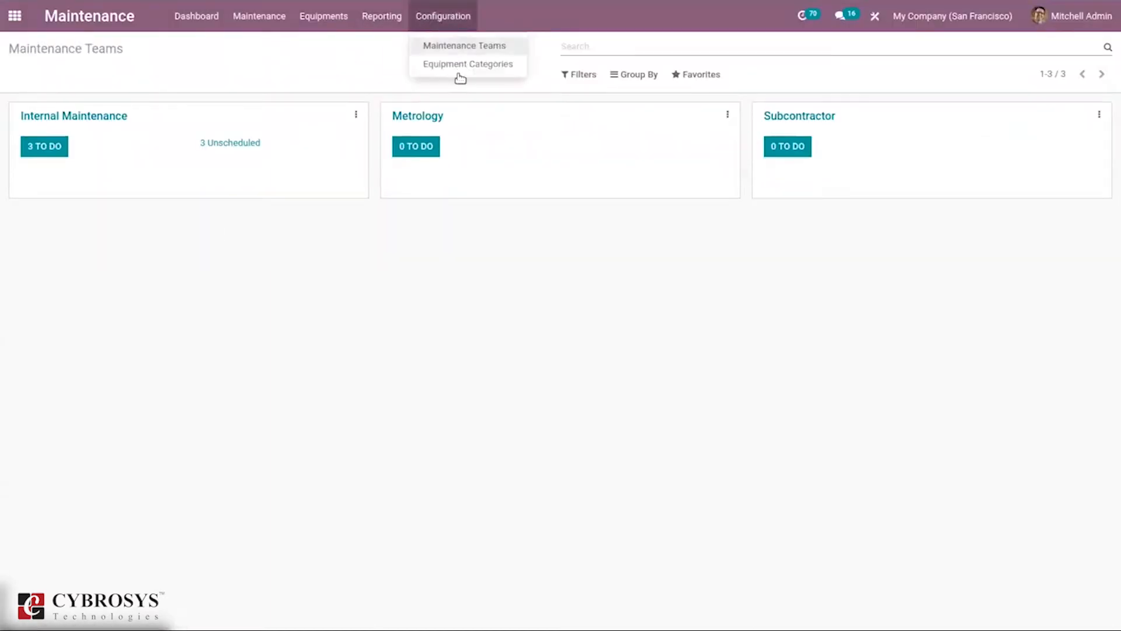
click(448, 45)
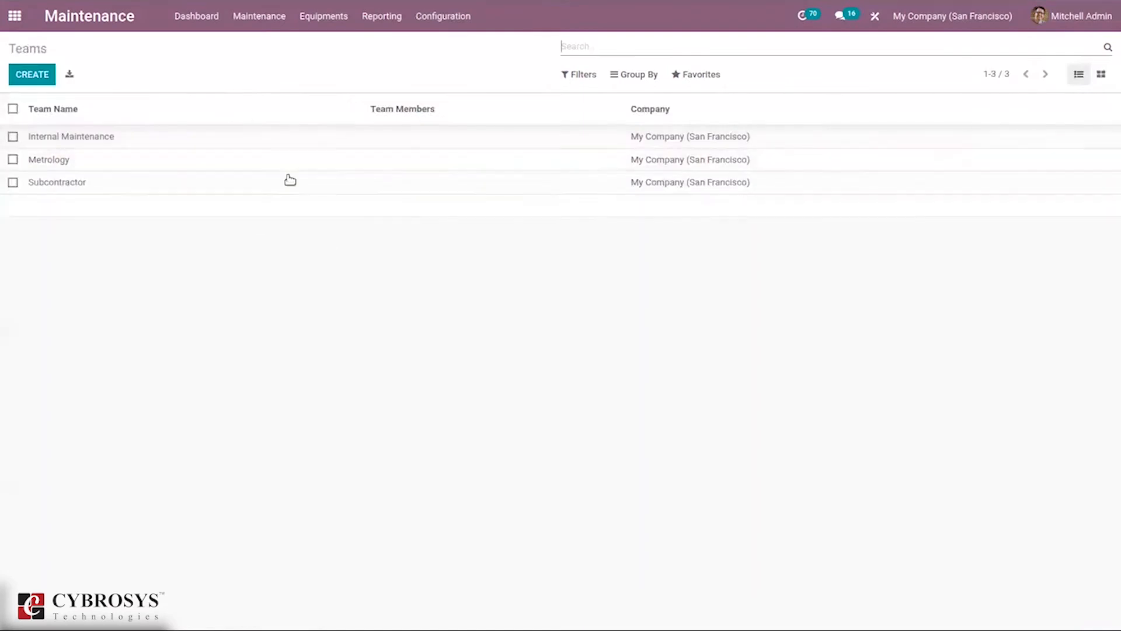
click(42, 79)
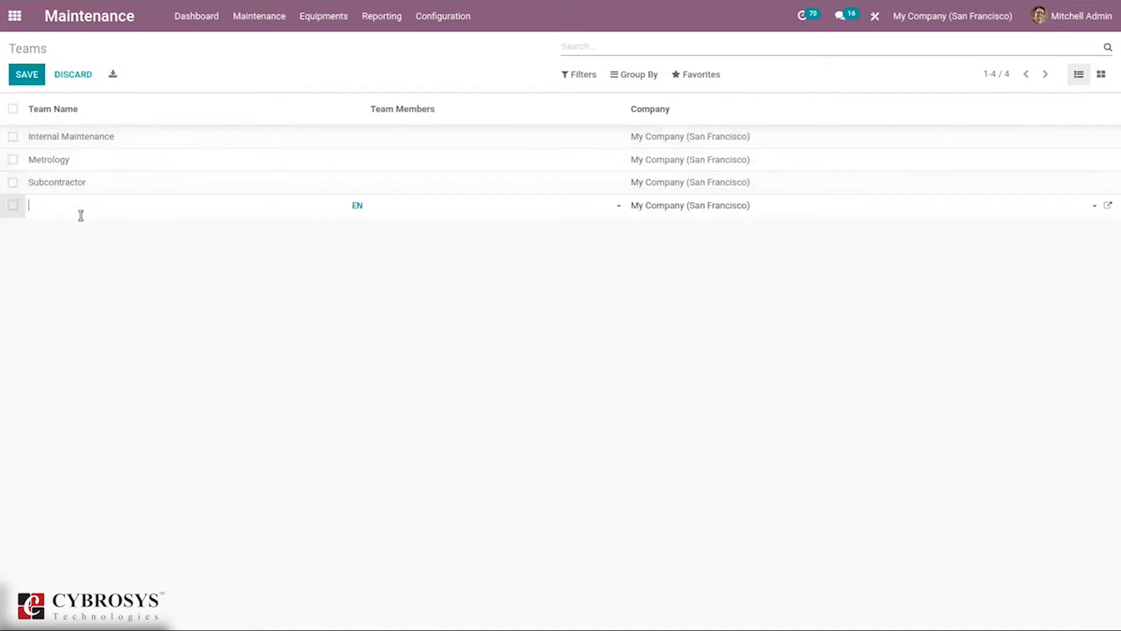
click(496, 214)
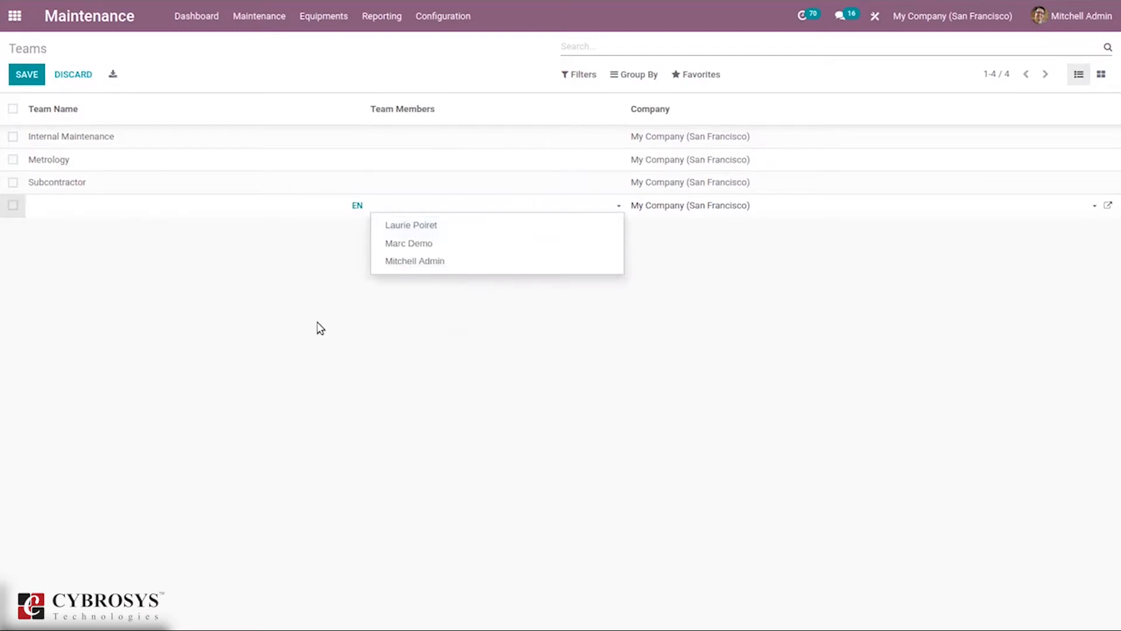
click(658, 281)
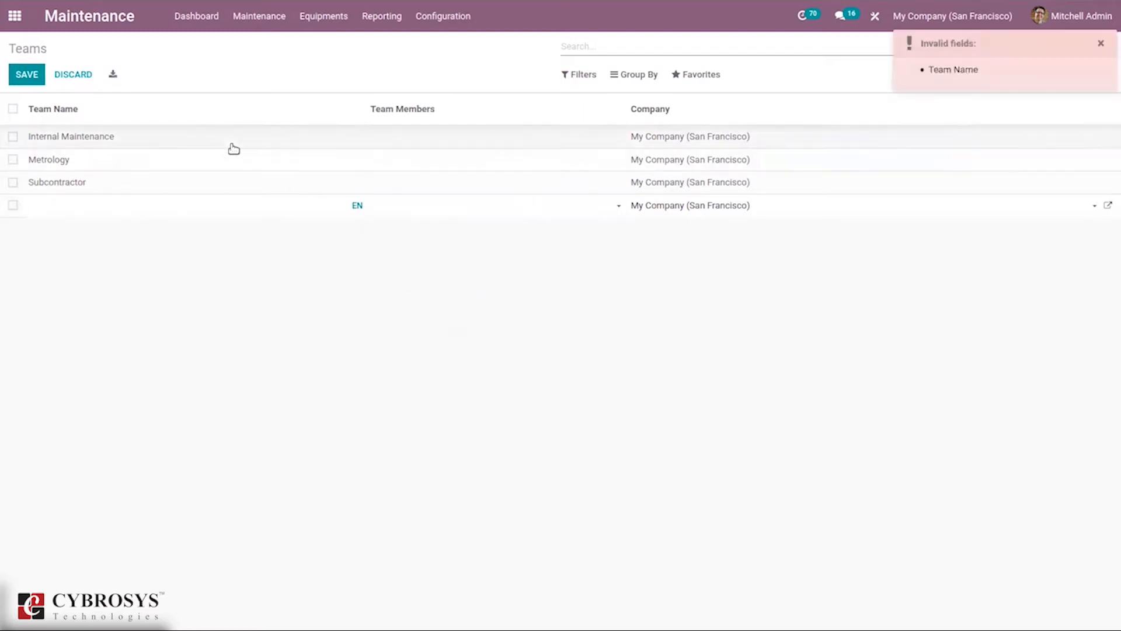
click(104, 136)
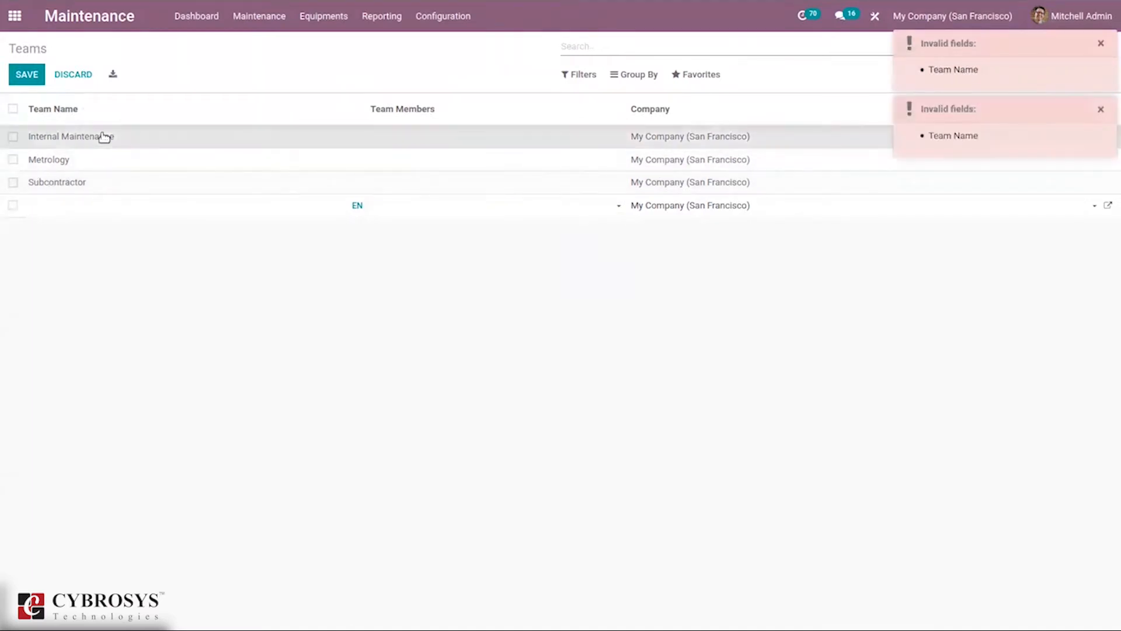
click(1101, 43)
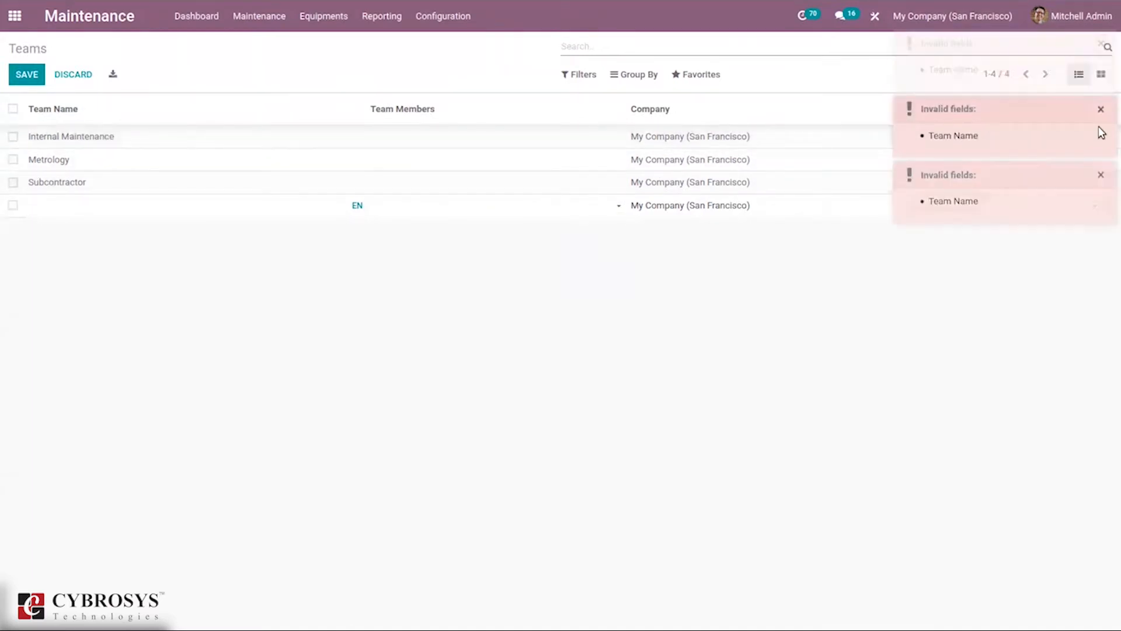
click(1102, 111)
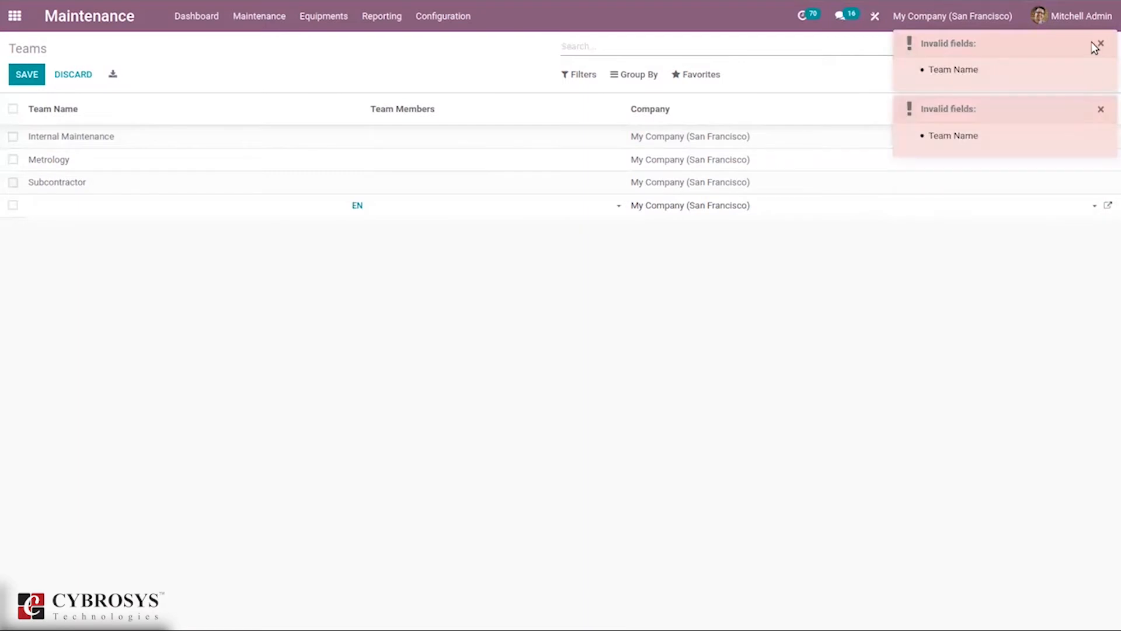
click(73, 74)
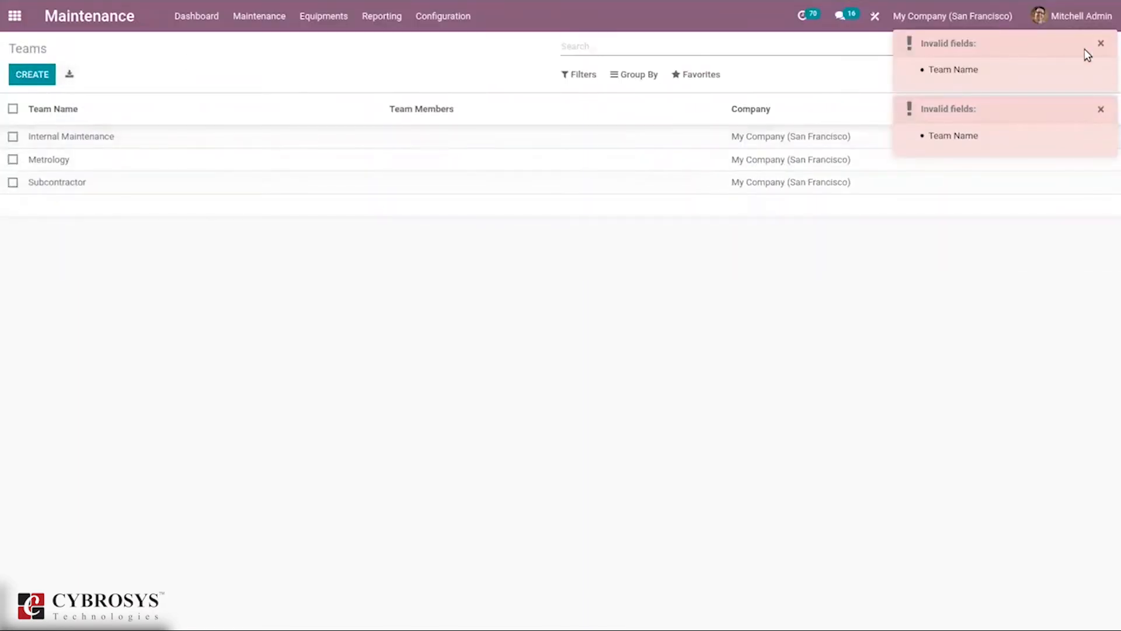
Examine the equipment categories, the details of the Furniture Tools category and the blank form for a new category.
click(445, 22)
click(466, 65)
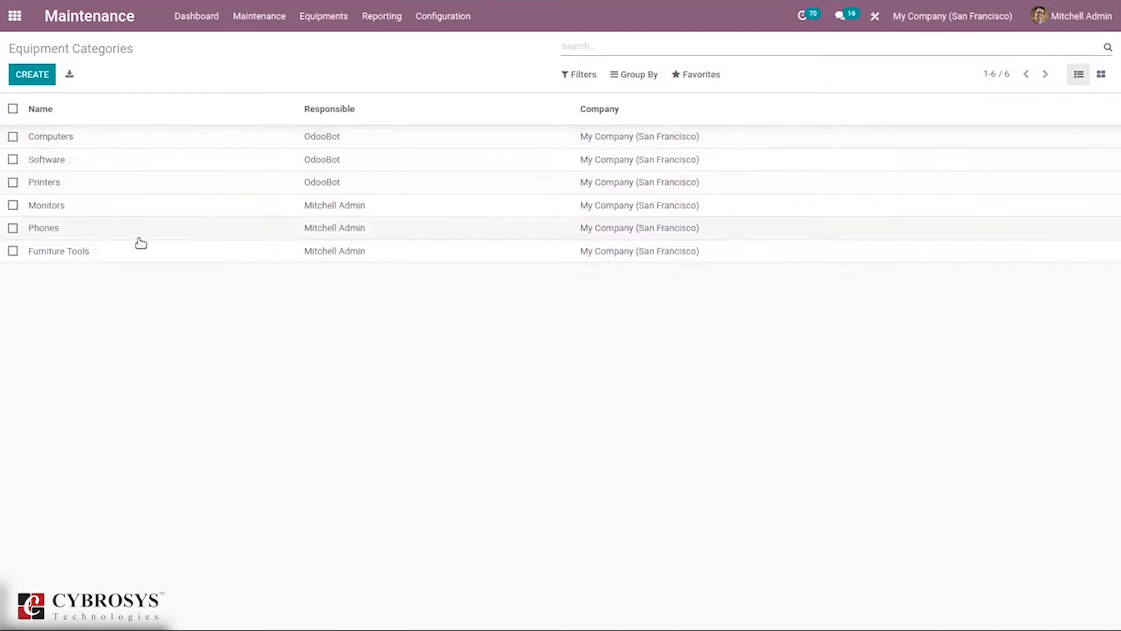
click(107, 247)
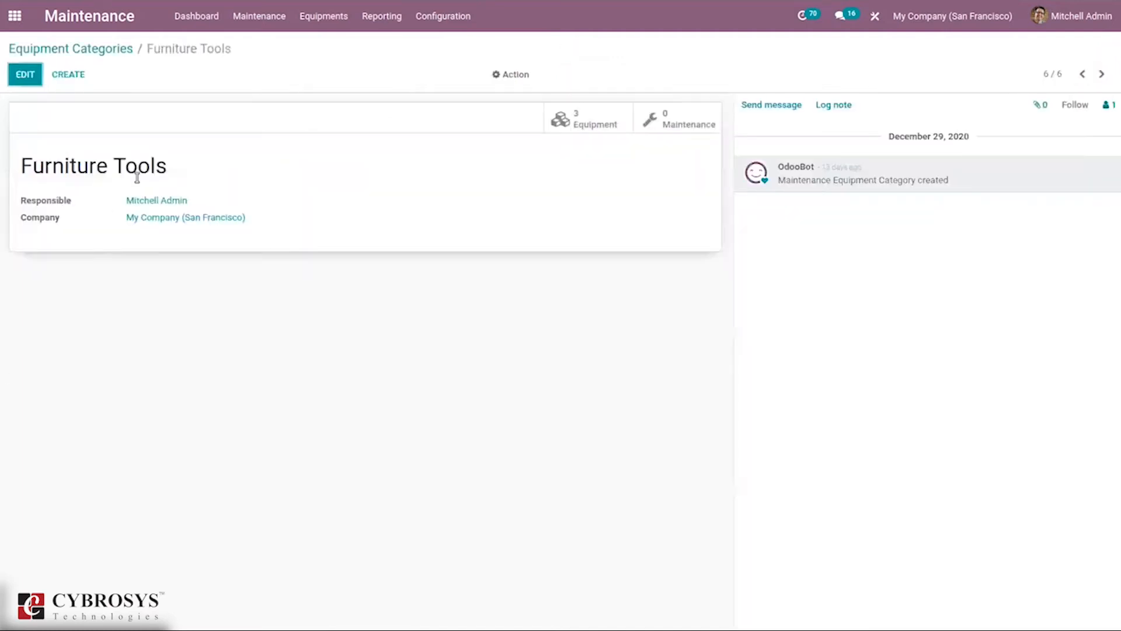
click(82, 48)
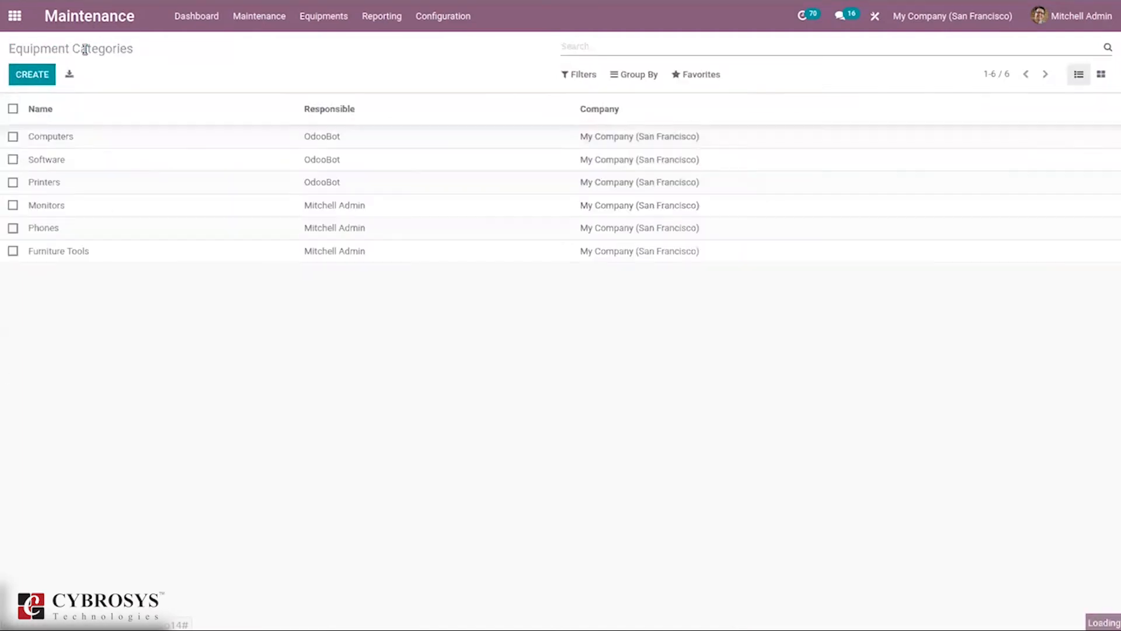
click(24, 75)
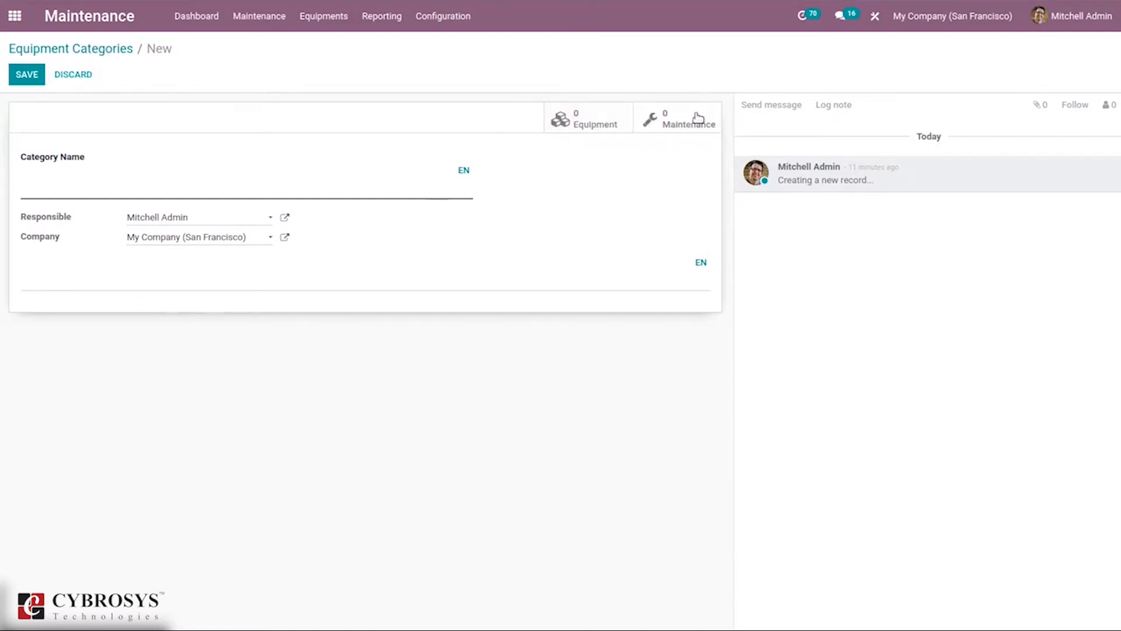
click(75, 48)
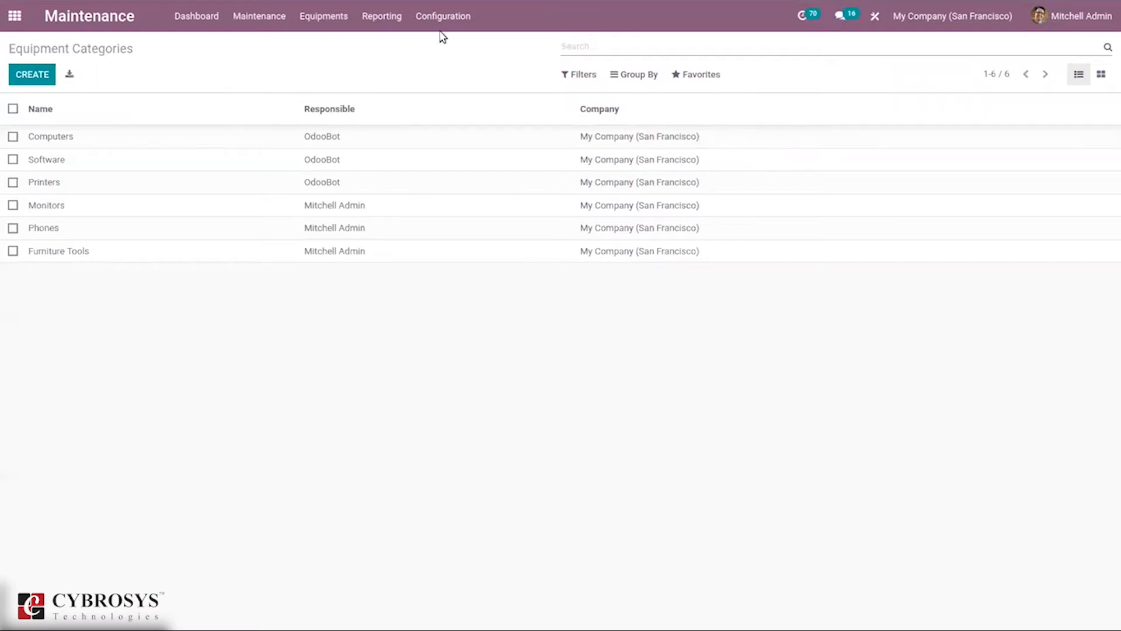
Return to the dashboard with the maintenance teams.
click(465, 11)
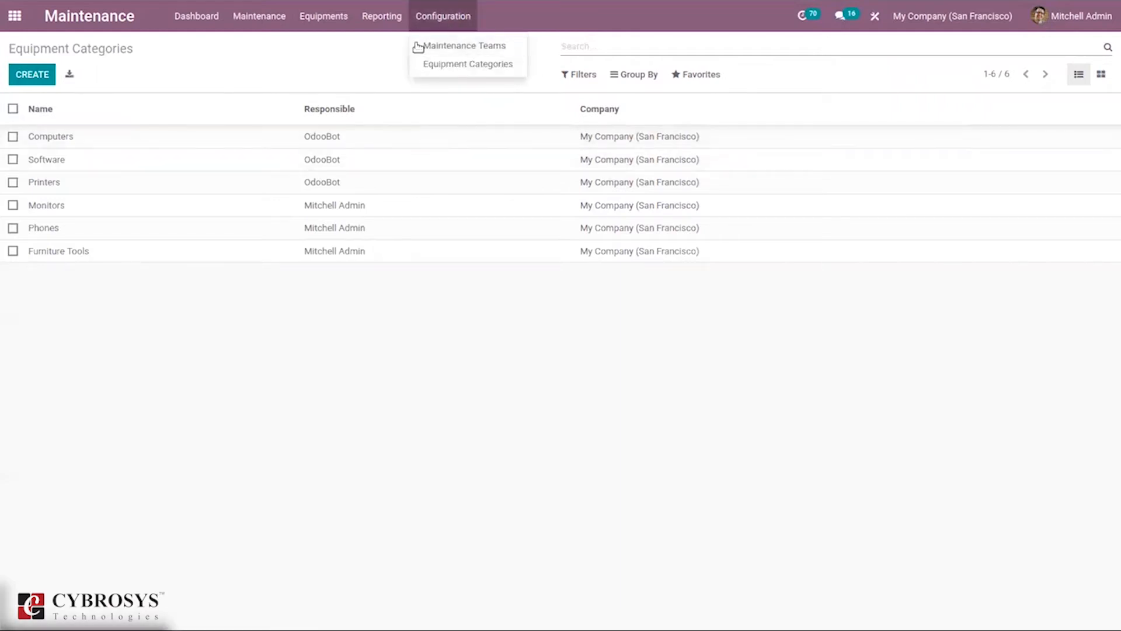
click(353, 47)
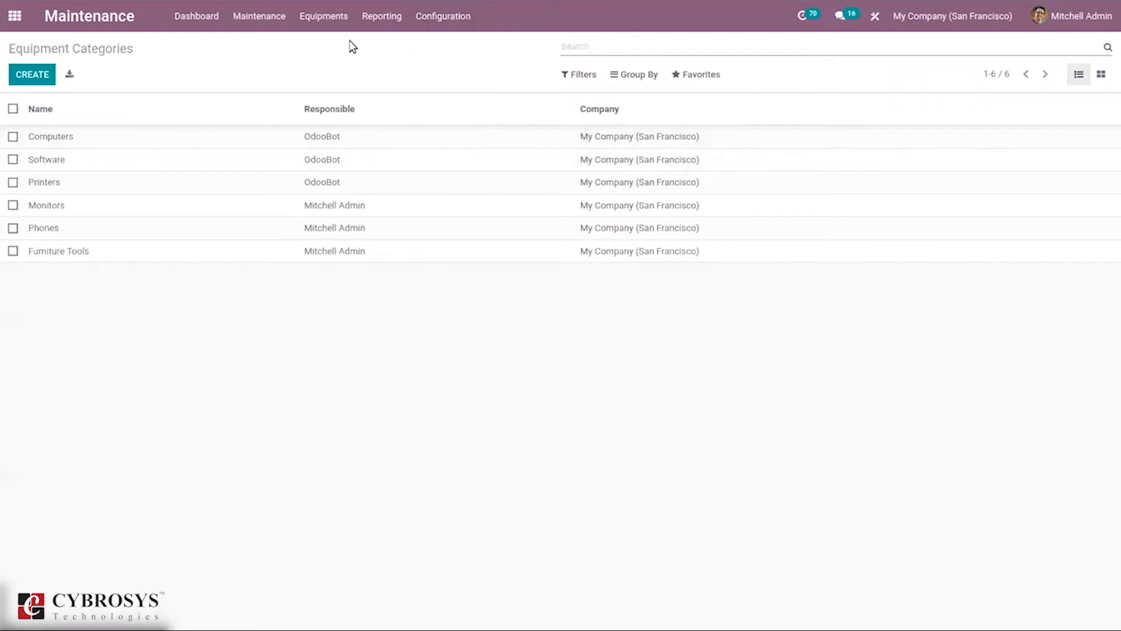
click(196, 14)
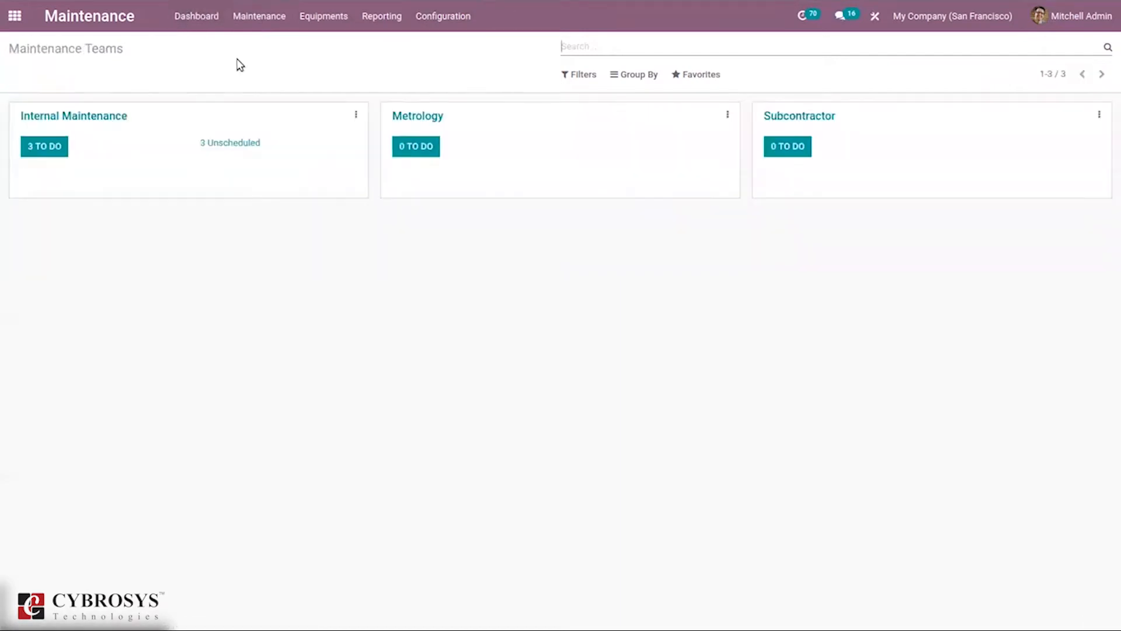
Review the maintenance requests board with the Repaired stage expanded, and view the details of the request "Some keys are not working".
click(260, 21)
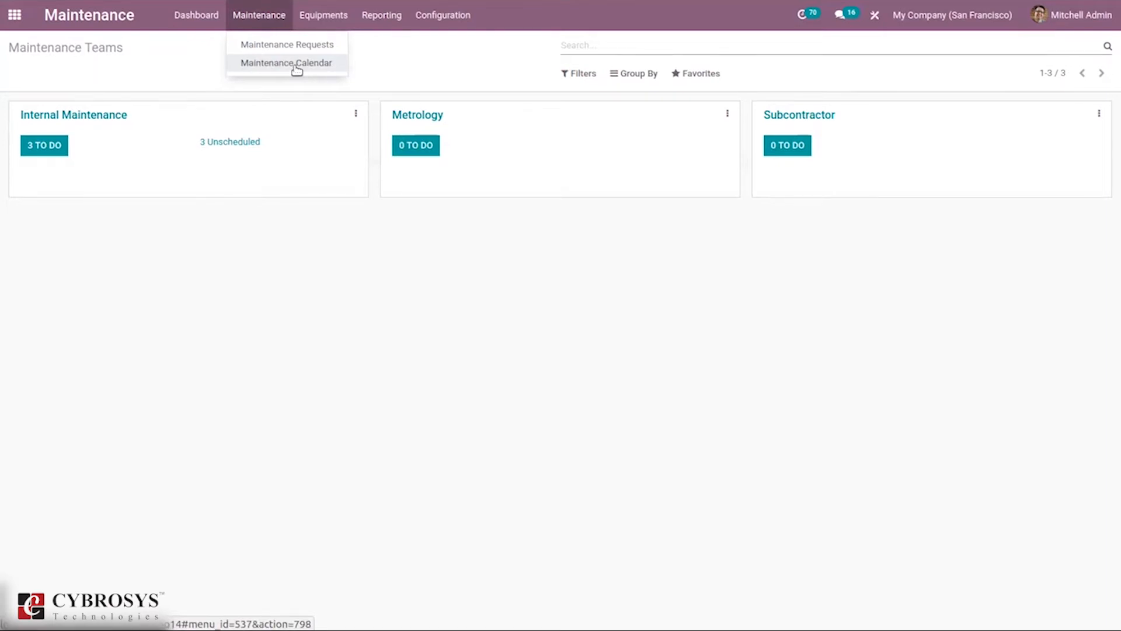
click(279, 42)
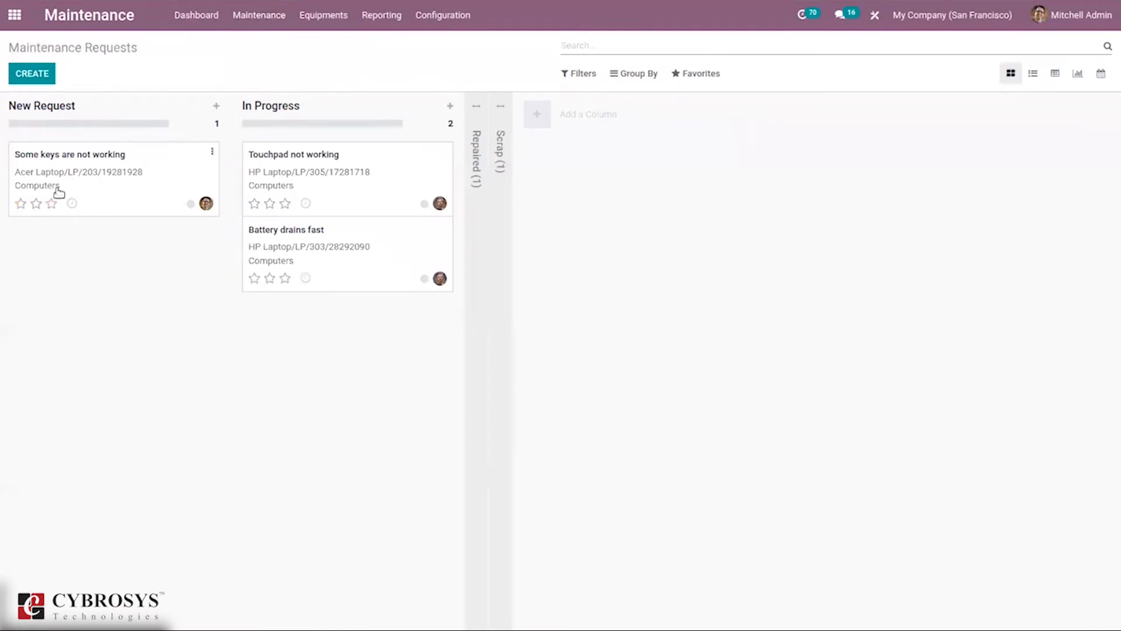
click(21, 203)
click(476, 134)
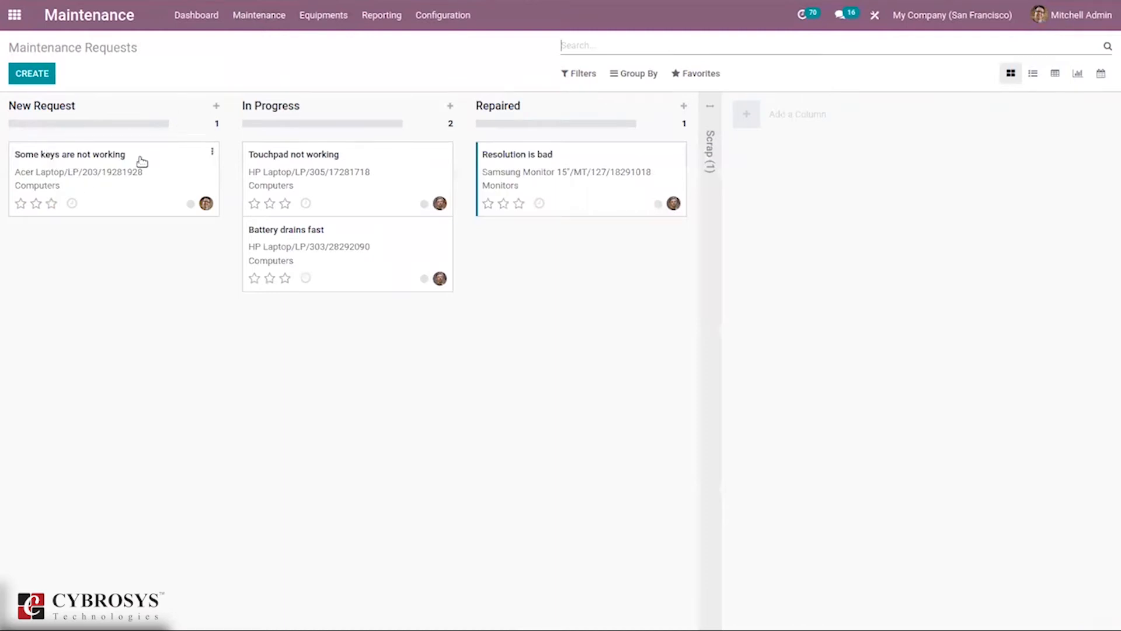
click(151, 184)
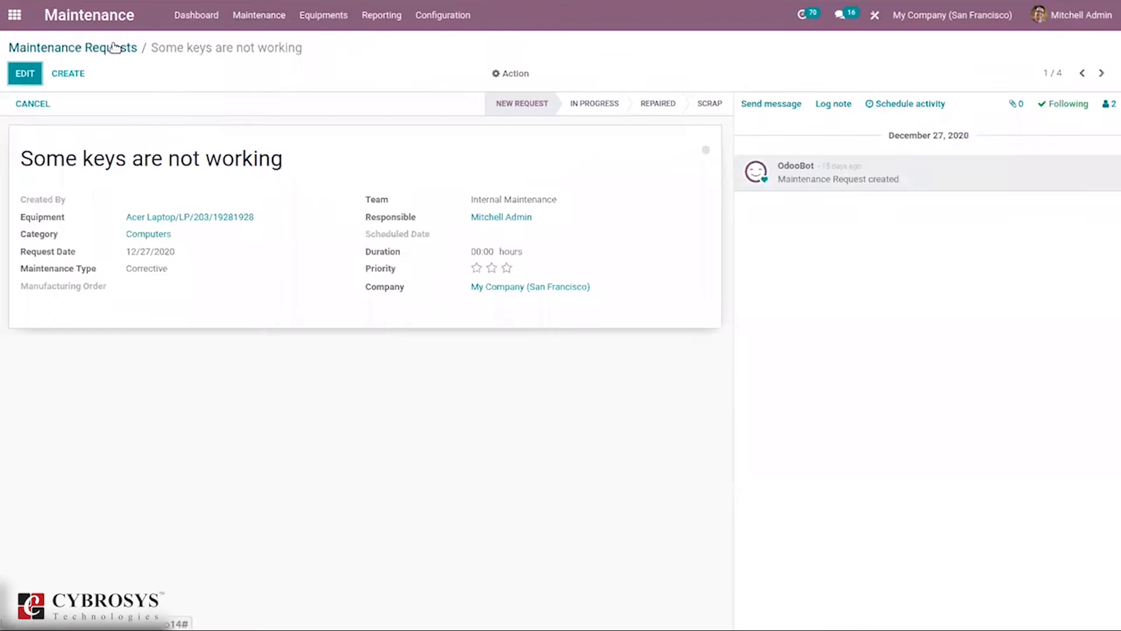
click(115, 48)
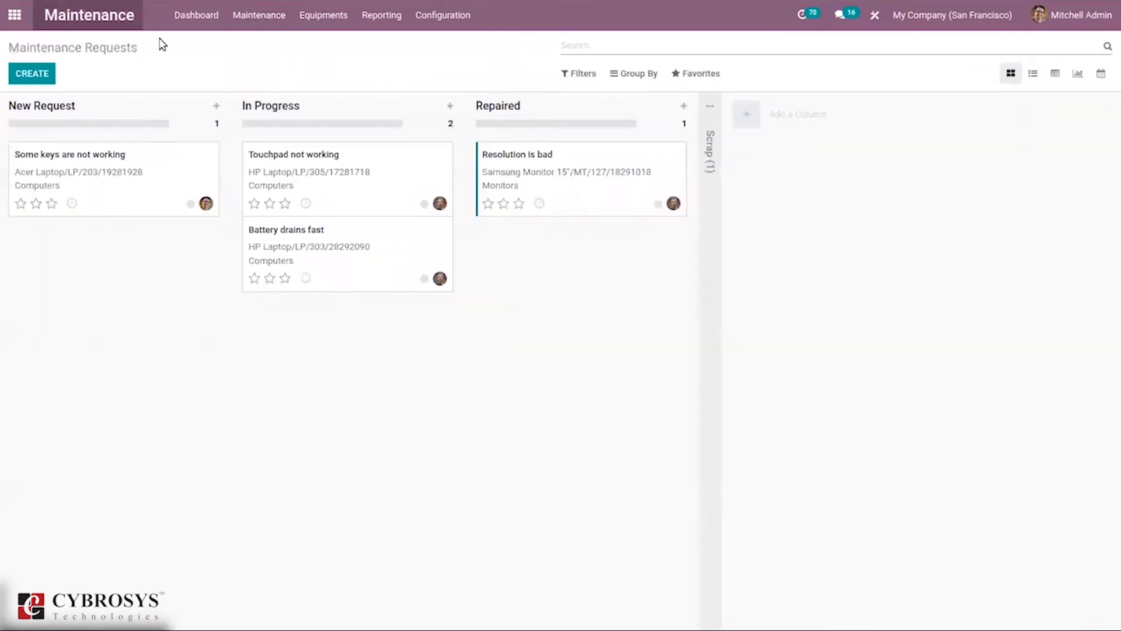
click(30, 80)
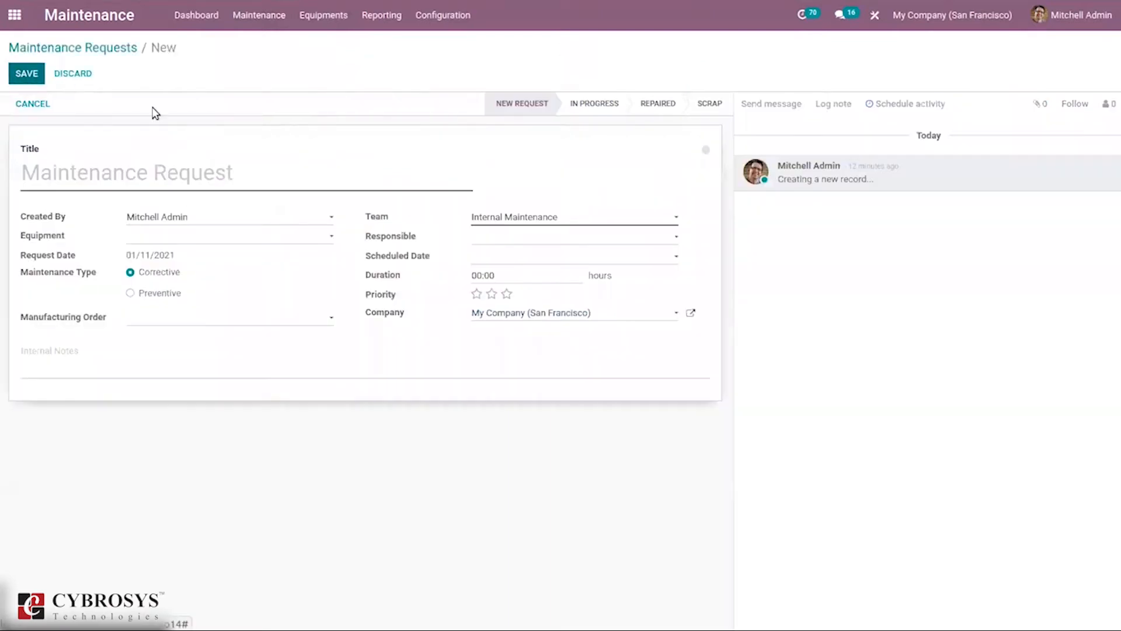
click(239, 177)
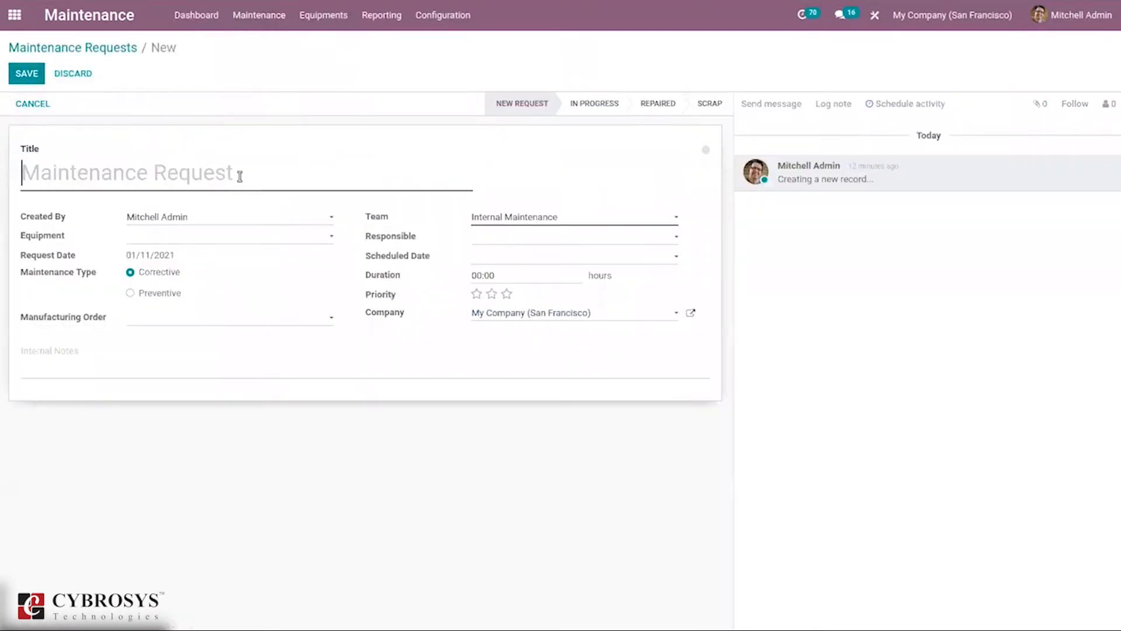
click(115, 49)
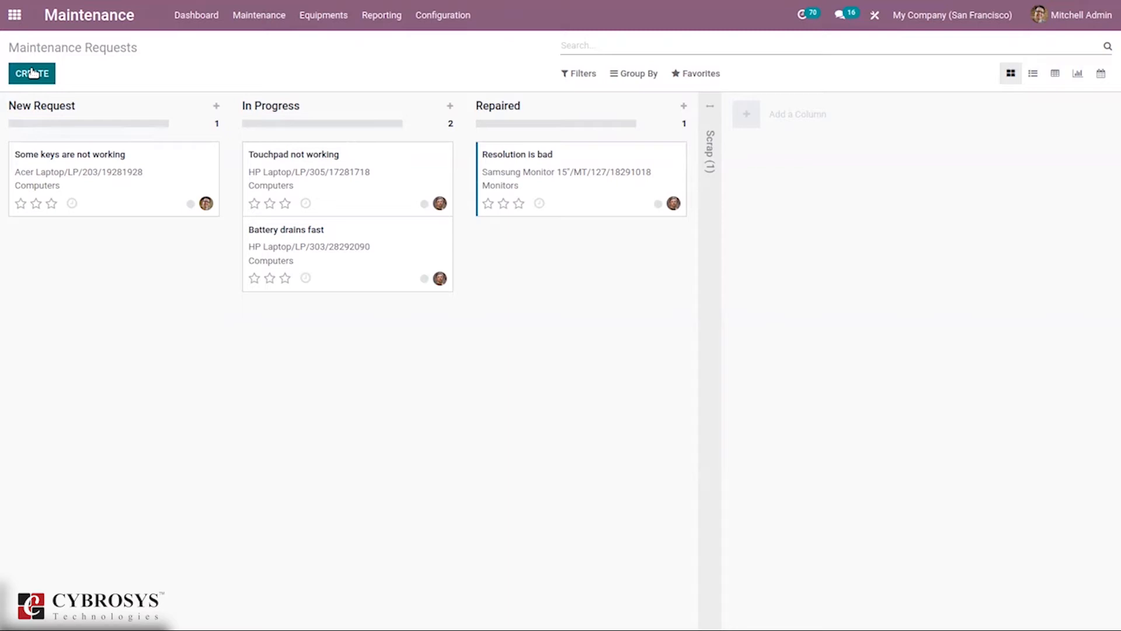
Start a new maintenance request with the title "Display not working".
click(32, 73)
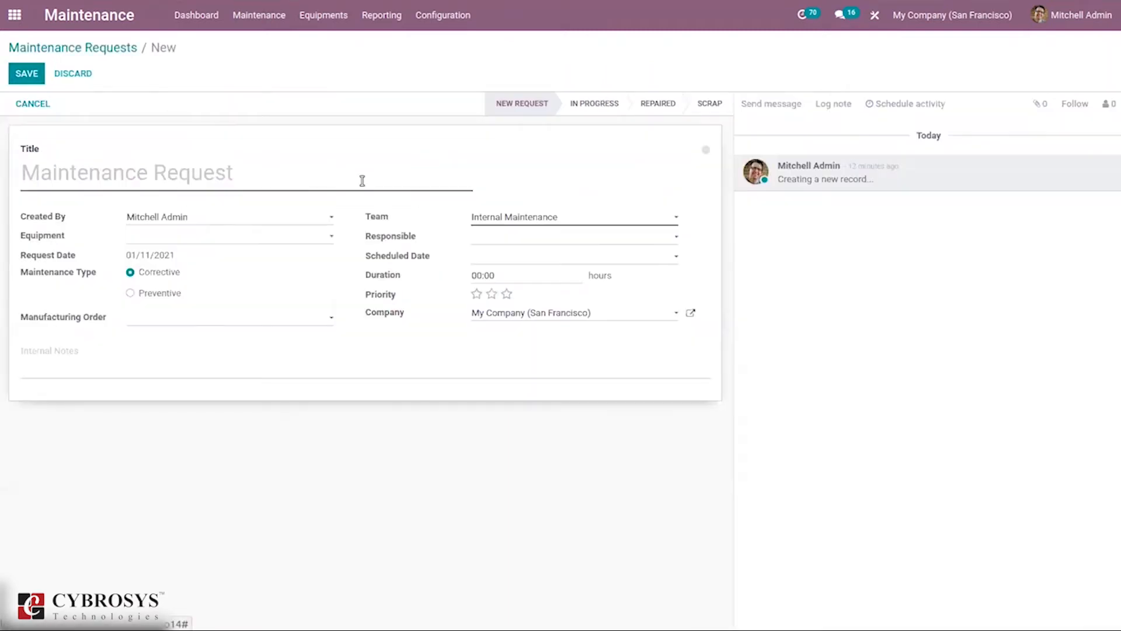
text(D)
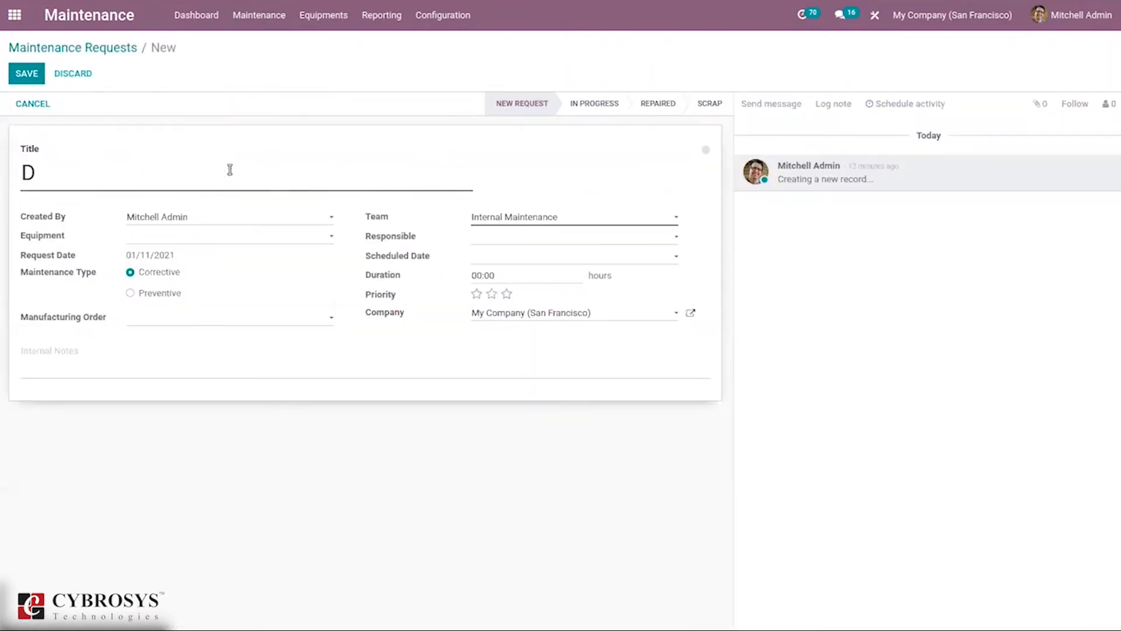
text(isplay not )
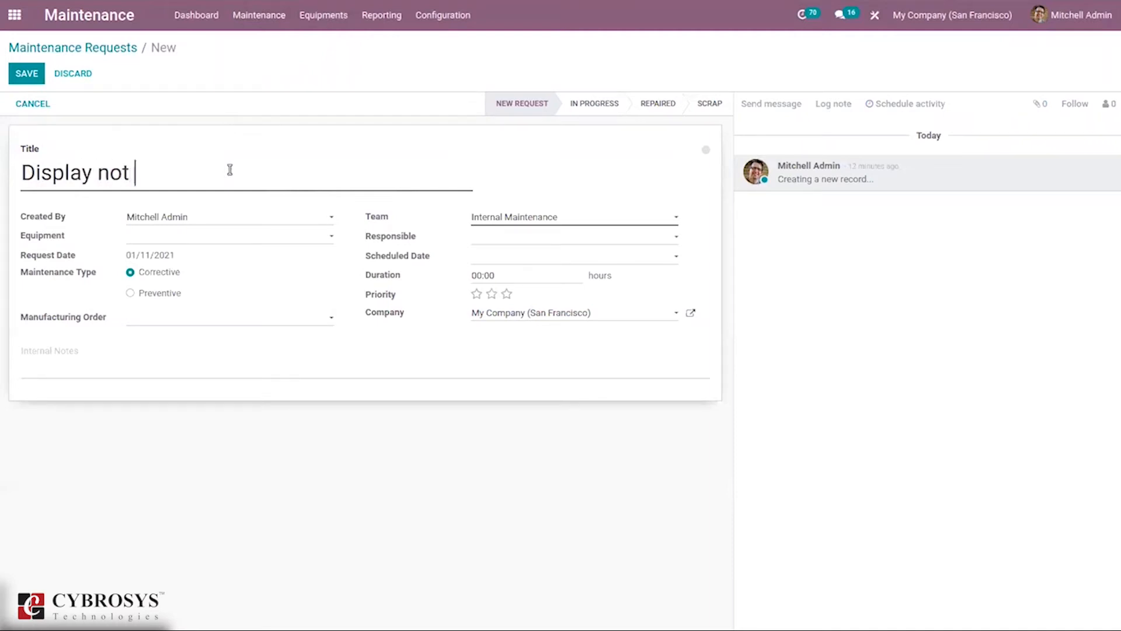
text(working)
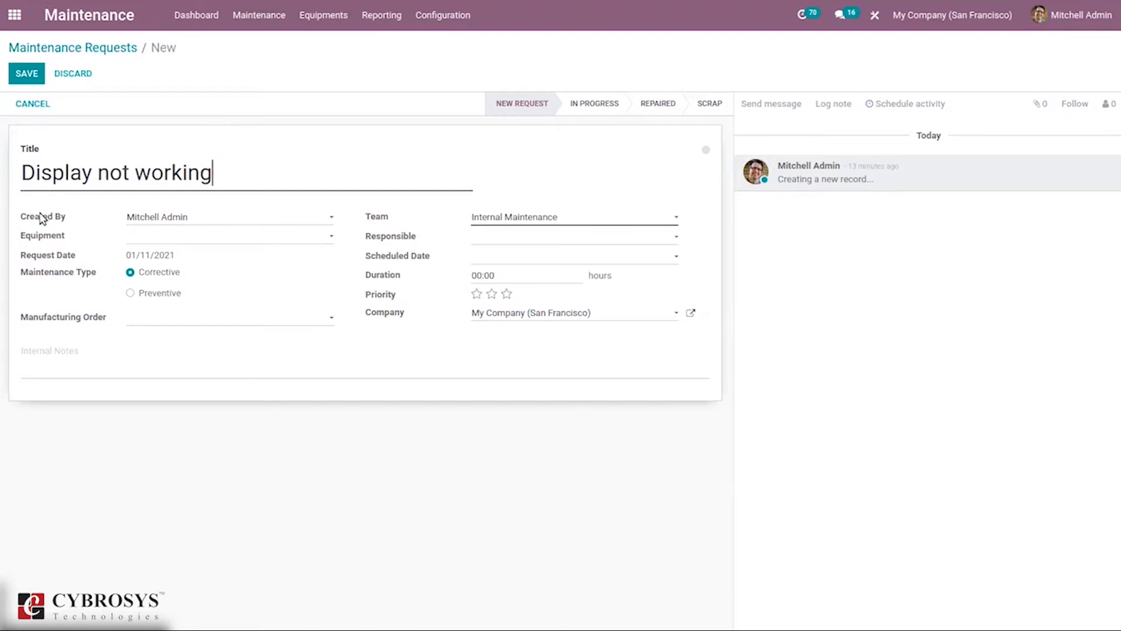
Set the request's equipment to Acer Laptop/LP/203/19281928 and check the available maintenance teams, keeping Internal Maintenance.
click(192, 216)
click(83, 219)
click(142, 236)
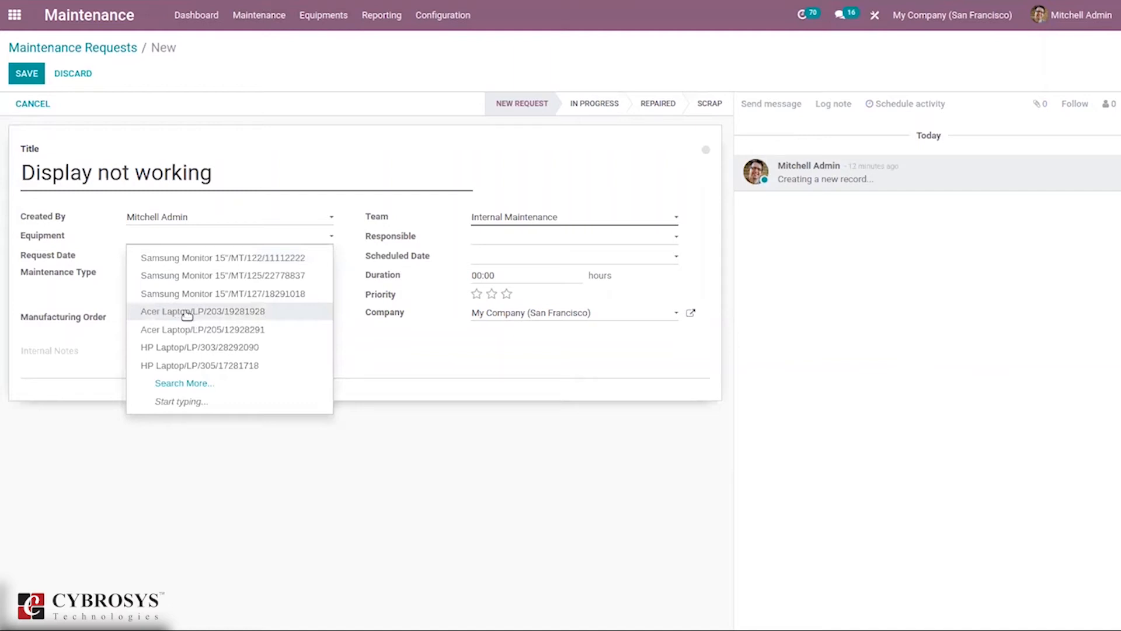
click(215, 313)
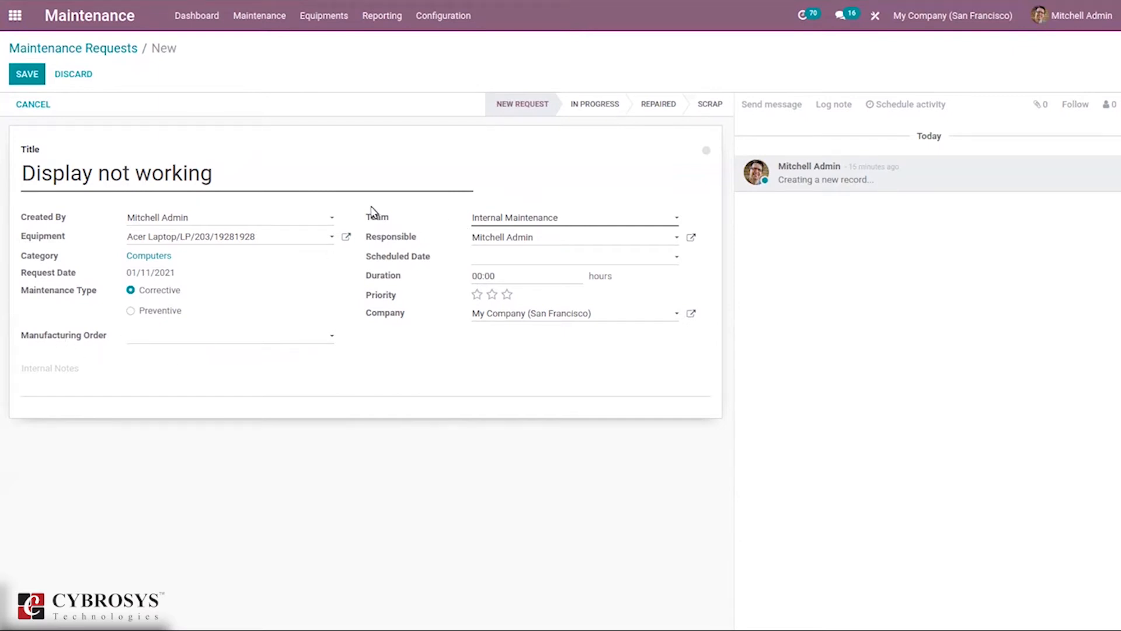
click(538, 218)
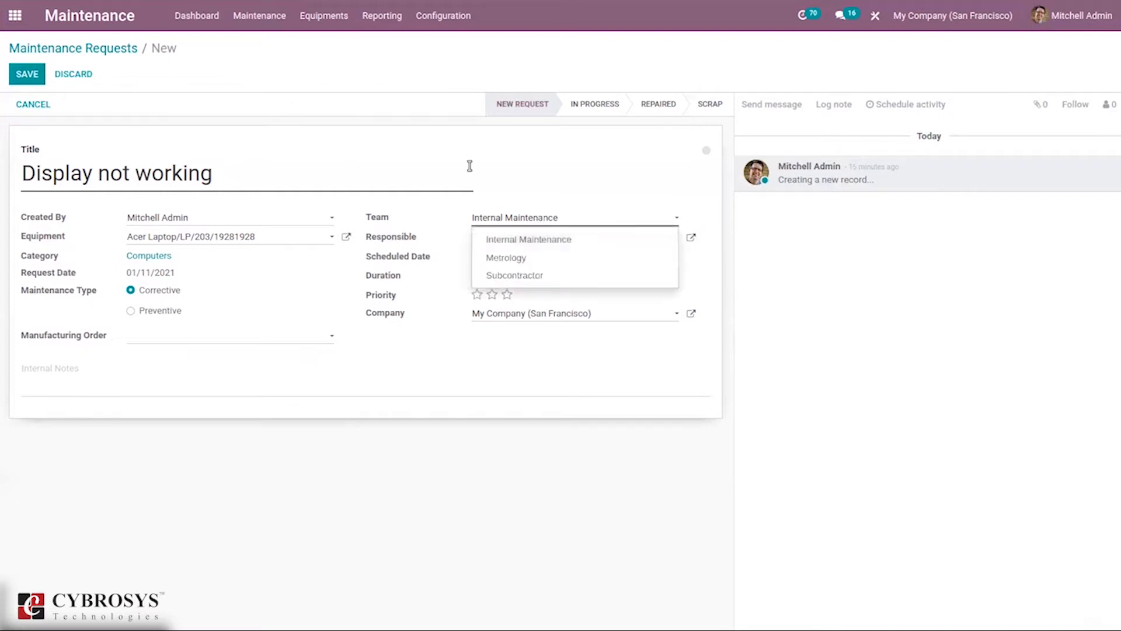
click(505, 190)
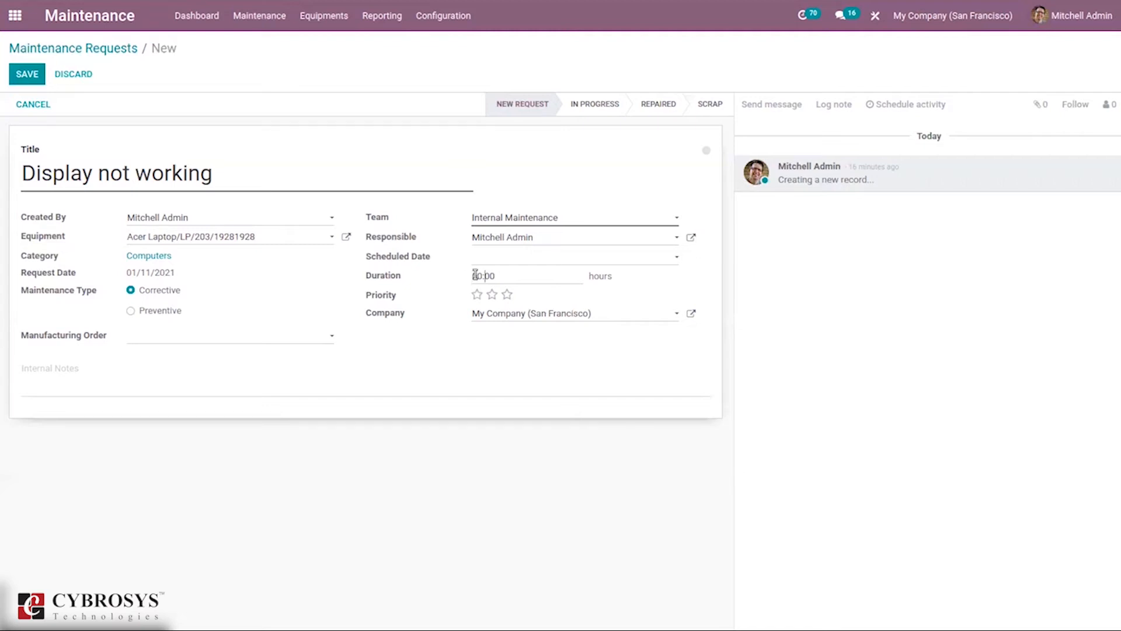
Set the request's duration to 00:30 hours and its priority to High, and save the request.
key(Delete)
text(3)
mouse_move(392, 277)
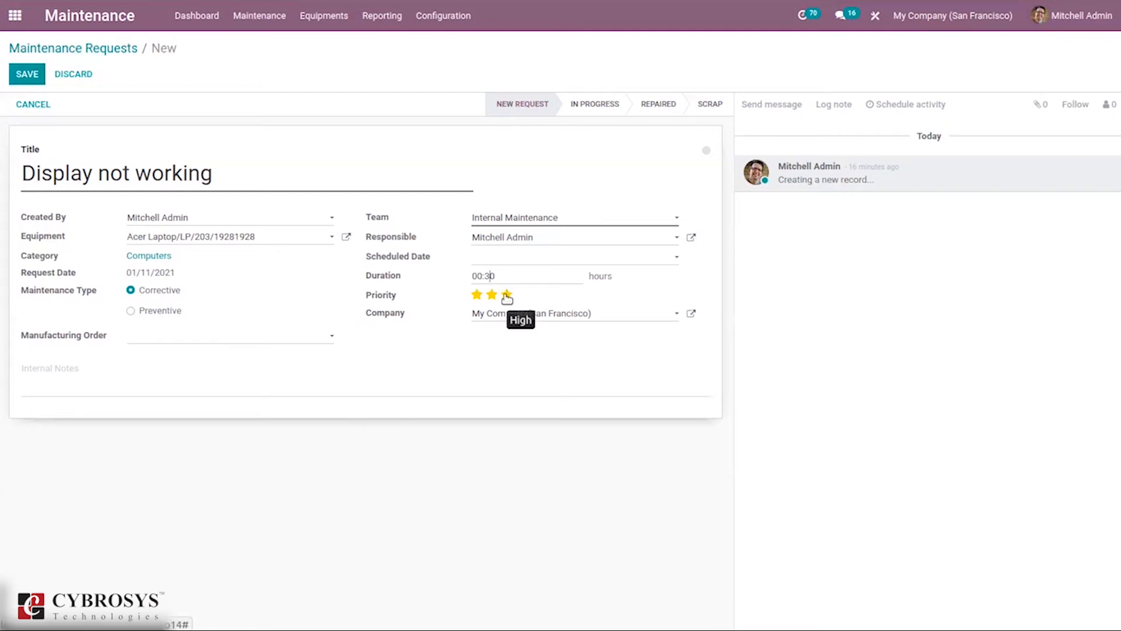
click(507, 294)
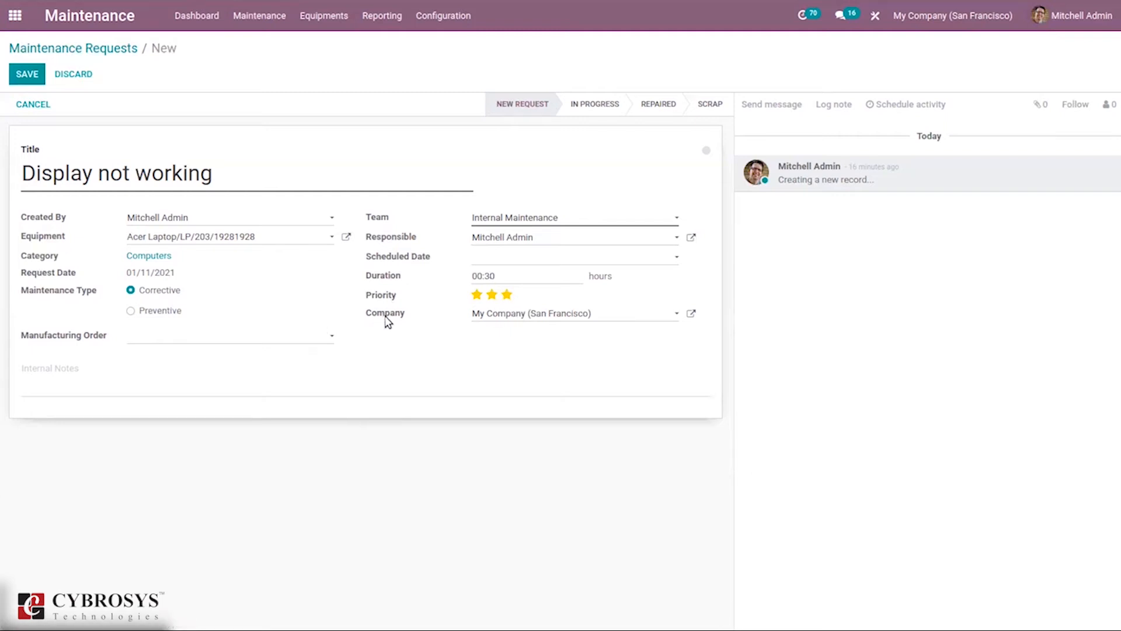
click(17, 74)
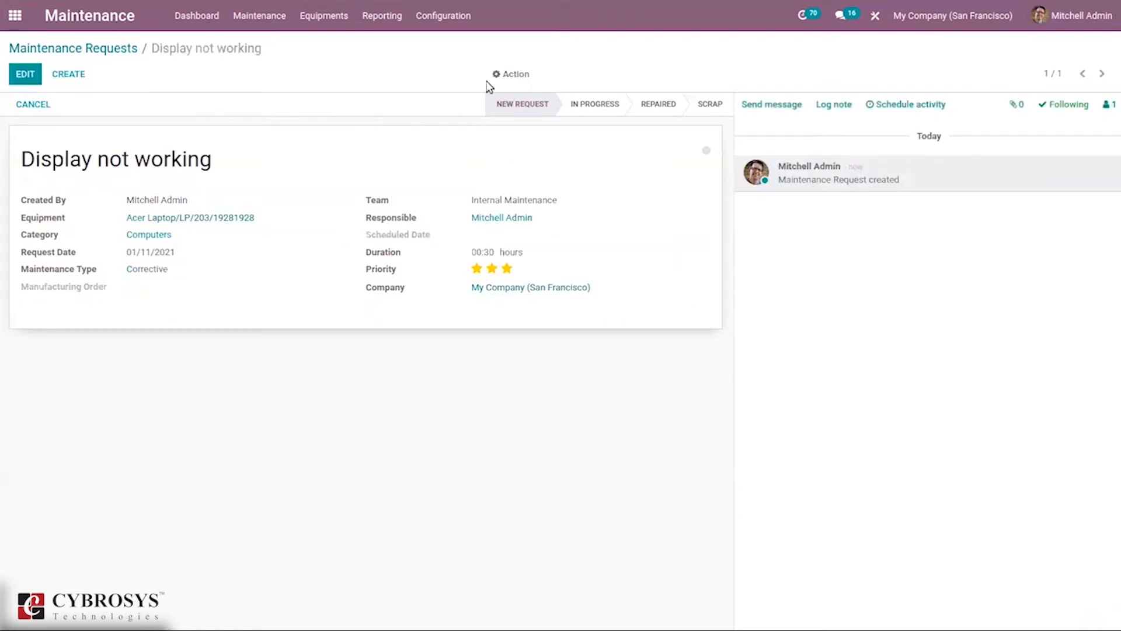
Return to the maintenance requests board and move the "Display not working" request to the In Progress stage.
click(102, 48)
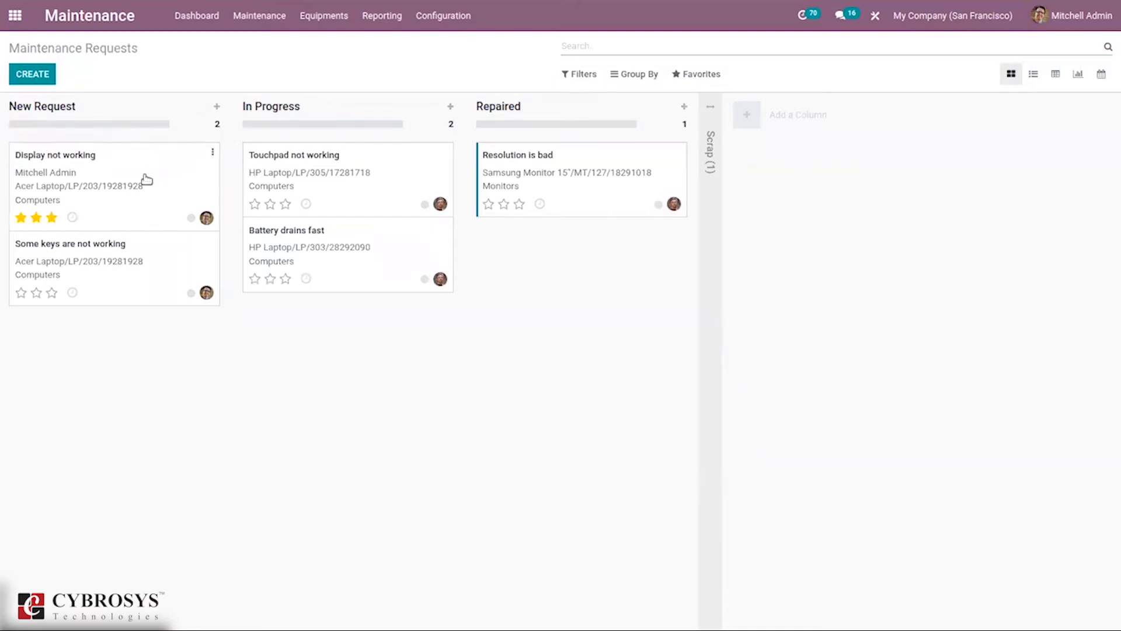
mouse_move(197, 220)
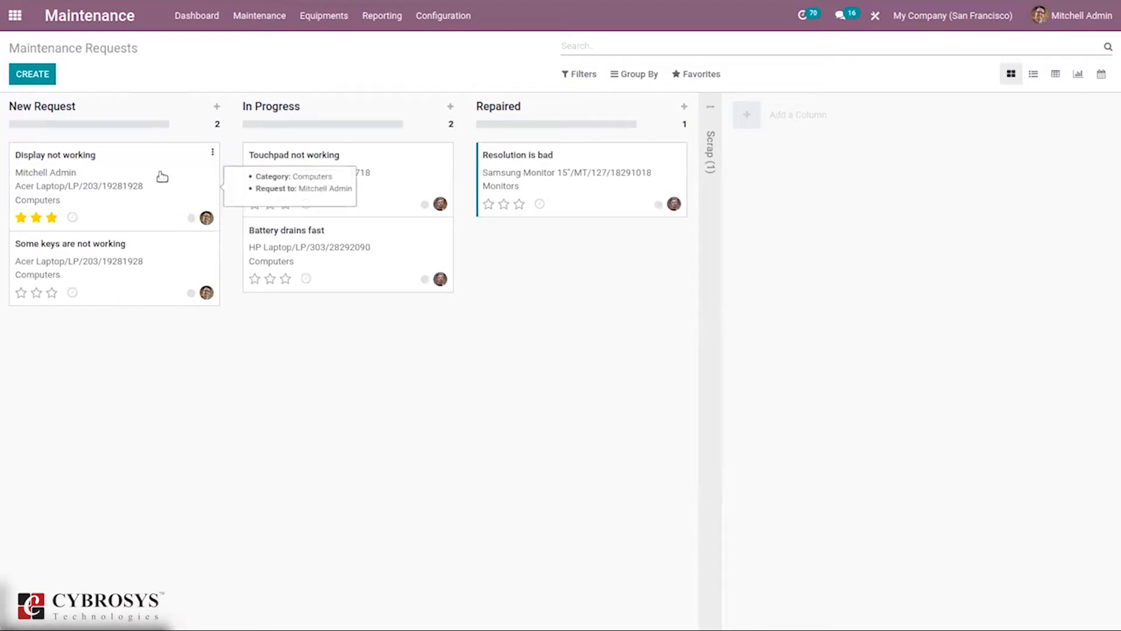
drag(162, 177, 413, 343)
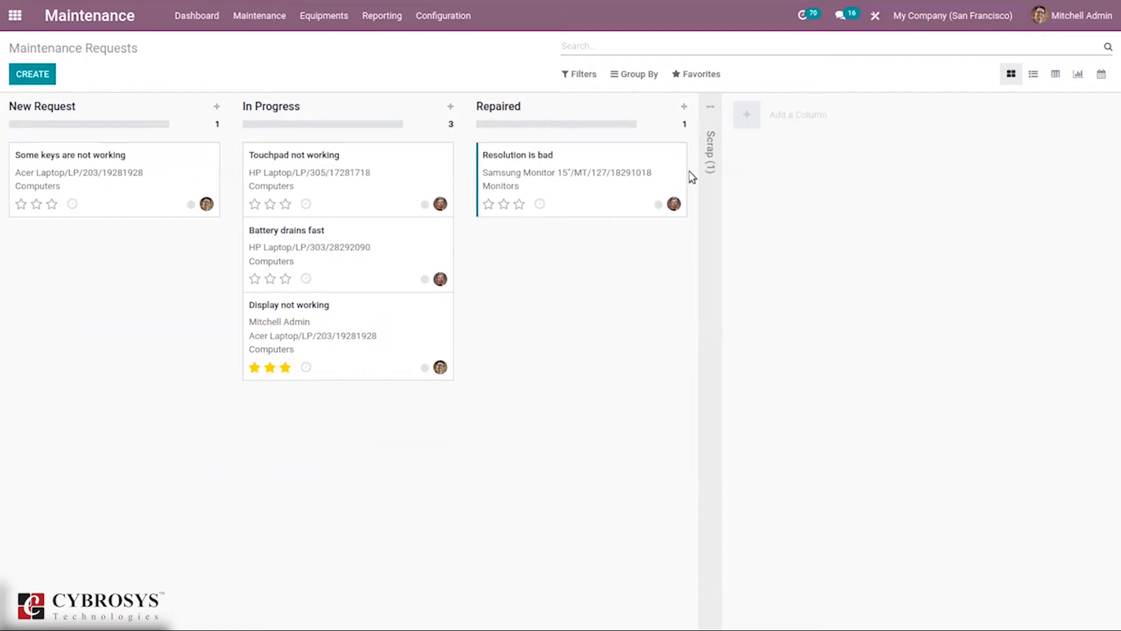
Expand the Scrap stage and move the "Display not working" request back to New Request.
click(707, 159)
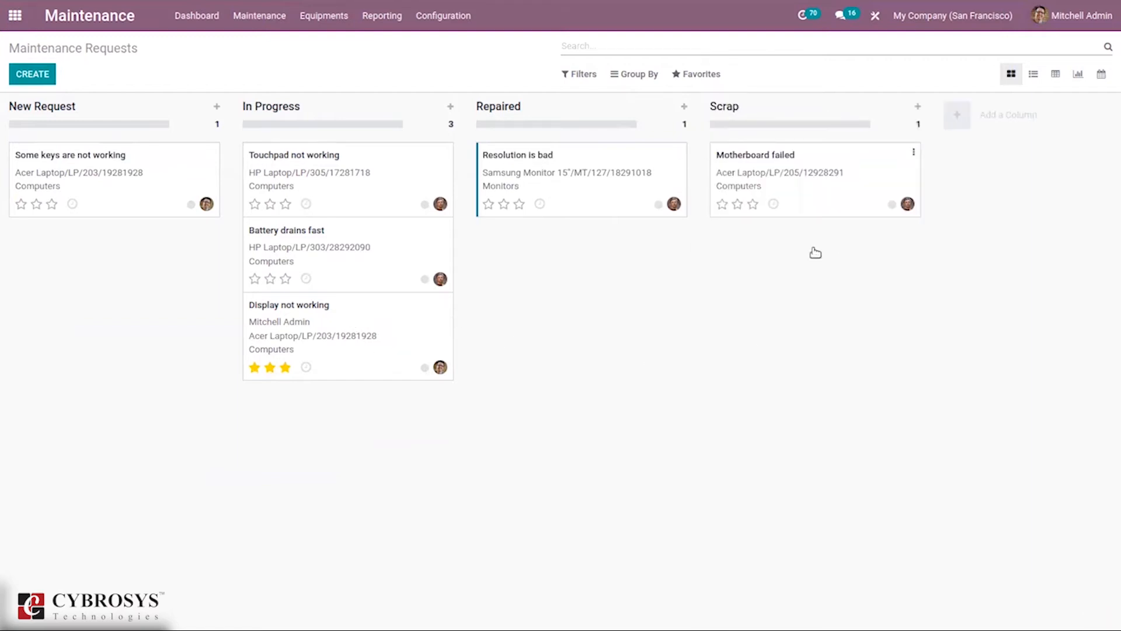
mouse_move(395, 335)
drag(393, 334, 105, 253)
Open the maintenance calendar, view the creation form for a request in a time slot, and cancel it.
click(261, 17)
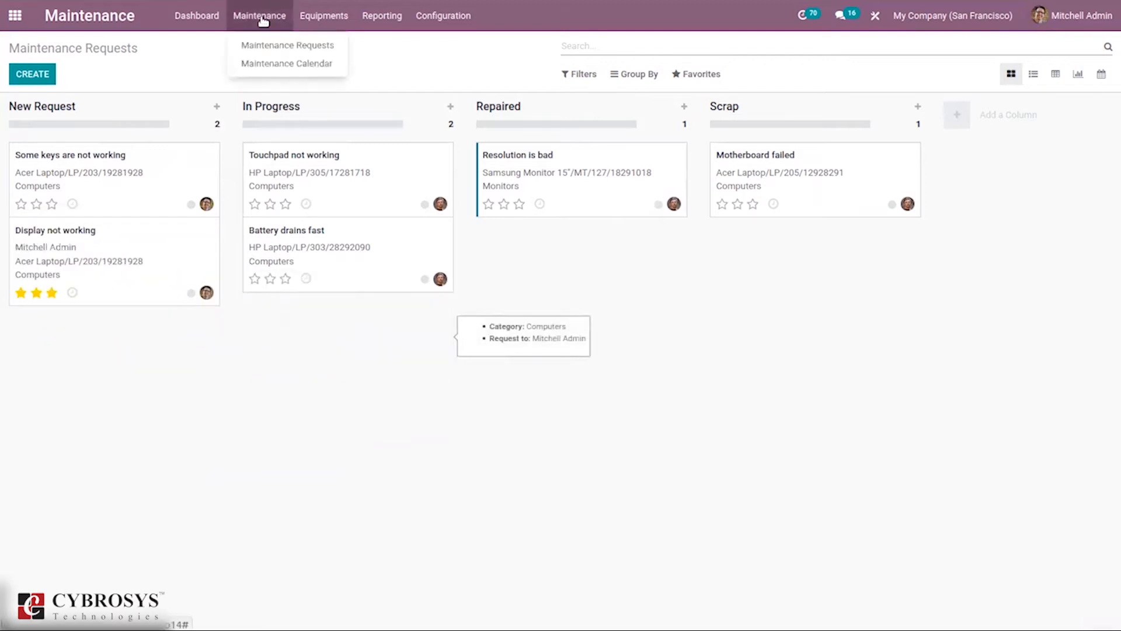
click(270, 63)
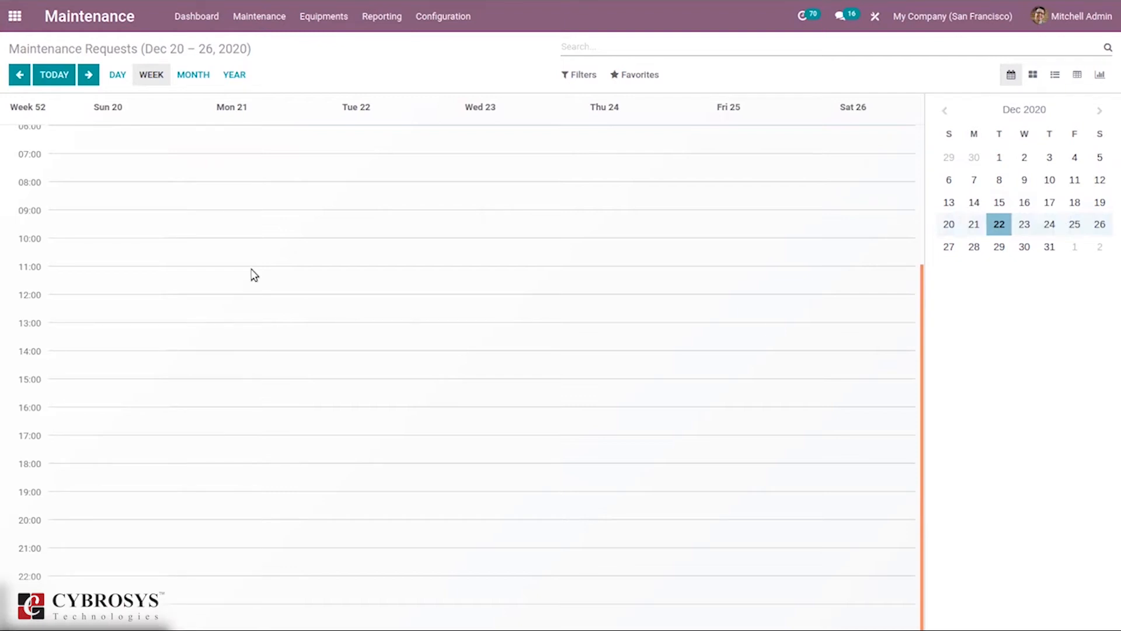
click(184, 236)
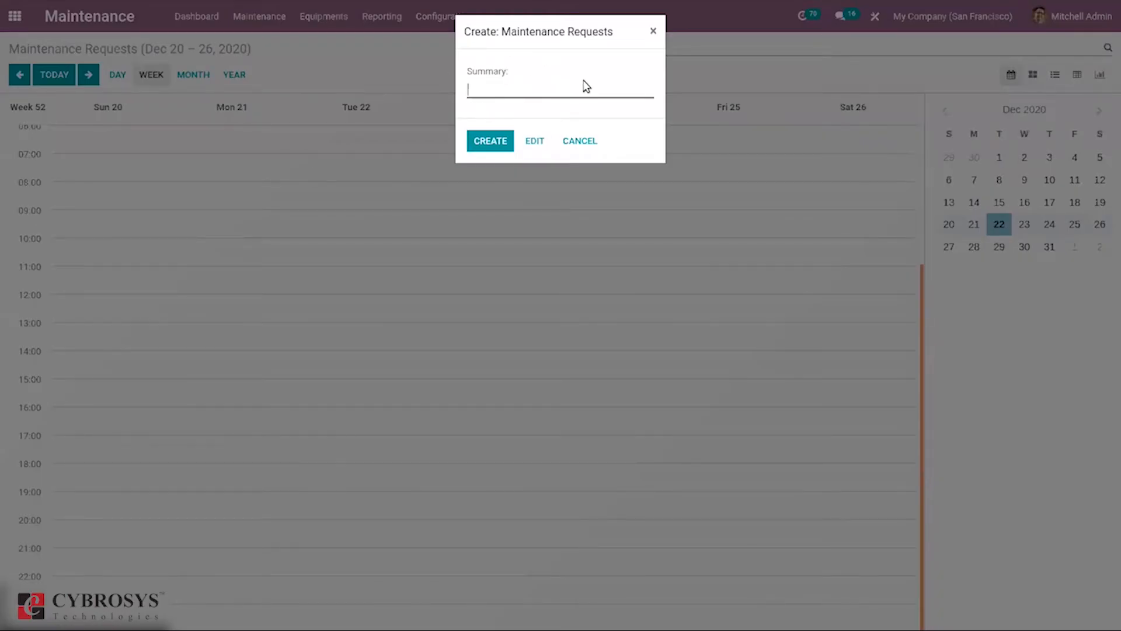
click(588, 147)
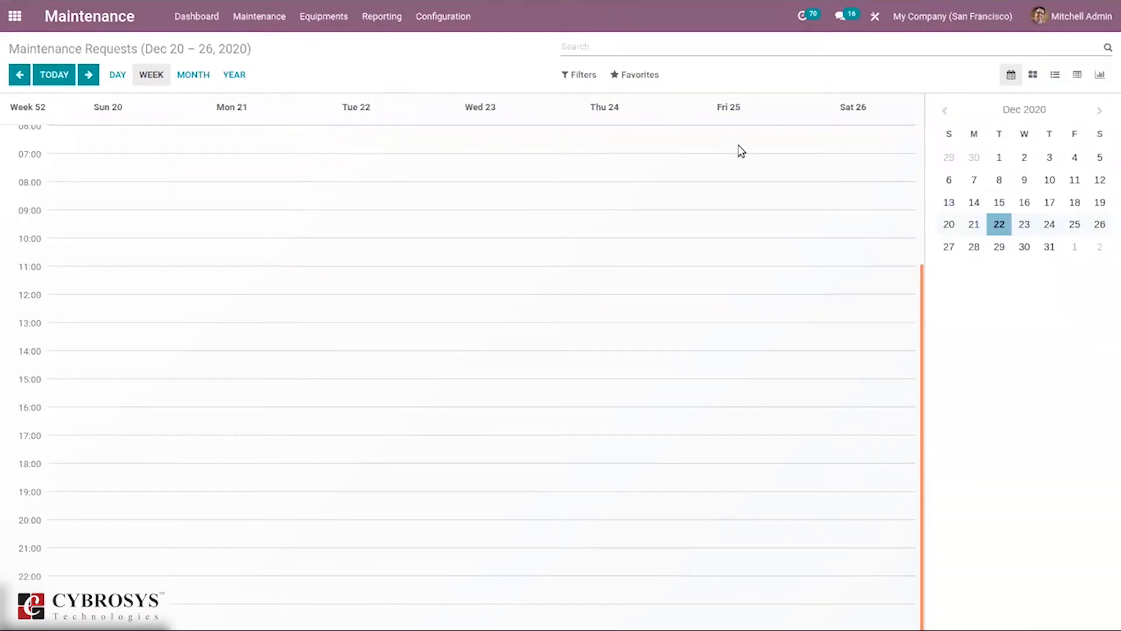
View the maintenance calendar by day, week, month and year.
click(116, 75)
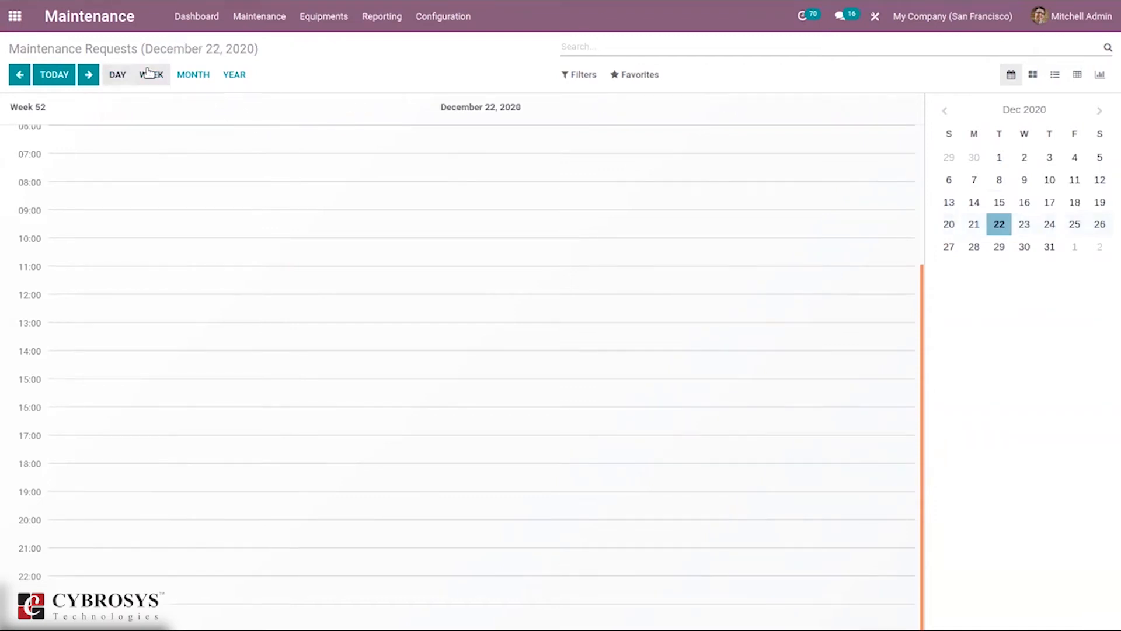
click(151, 74)
click(198, 75)
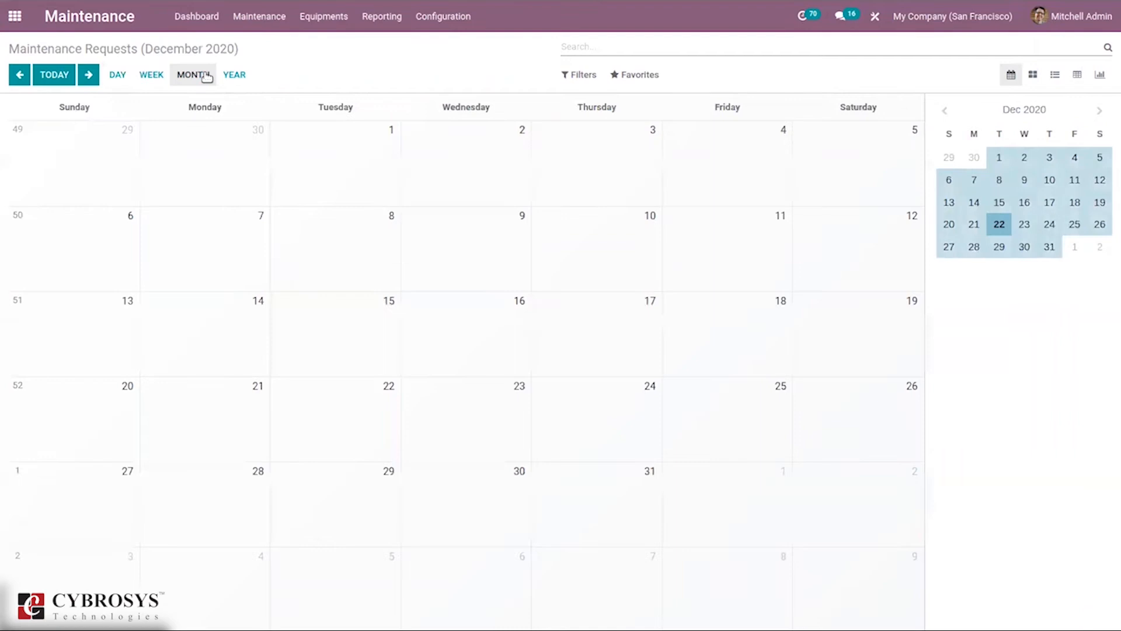
click(237, 76)
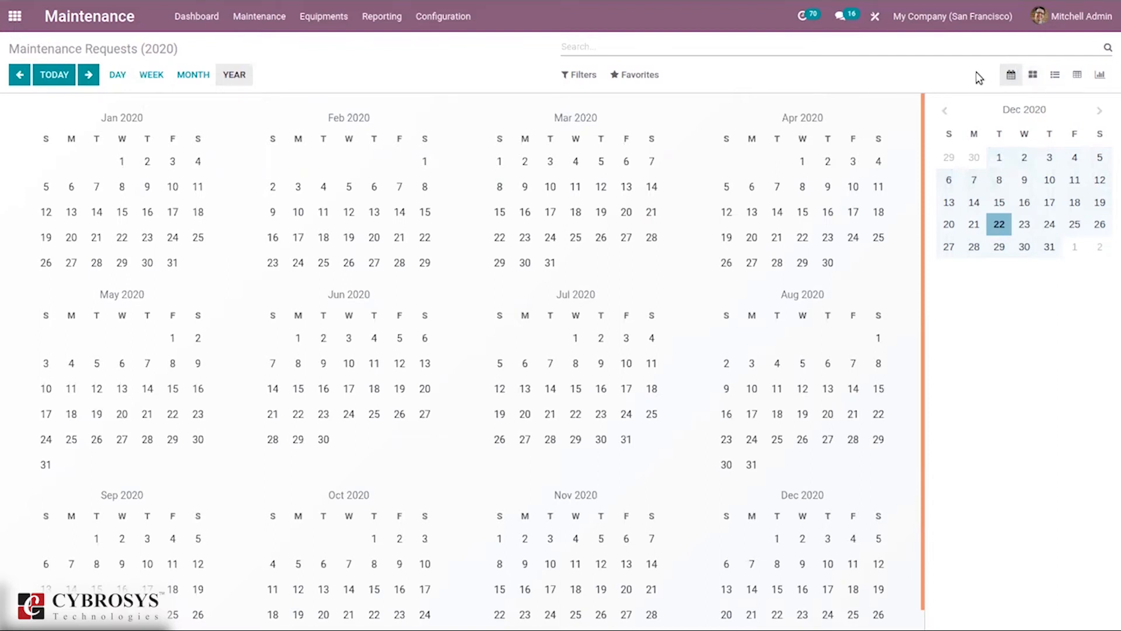
View the maintenance requests as a kanban board, a list and a pivot table.
click(1033, 74)
click(1055, 75)
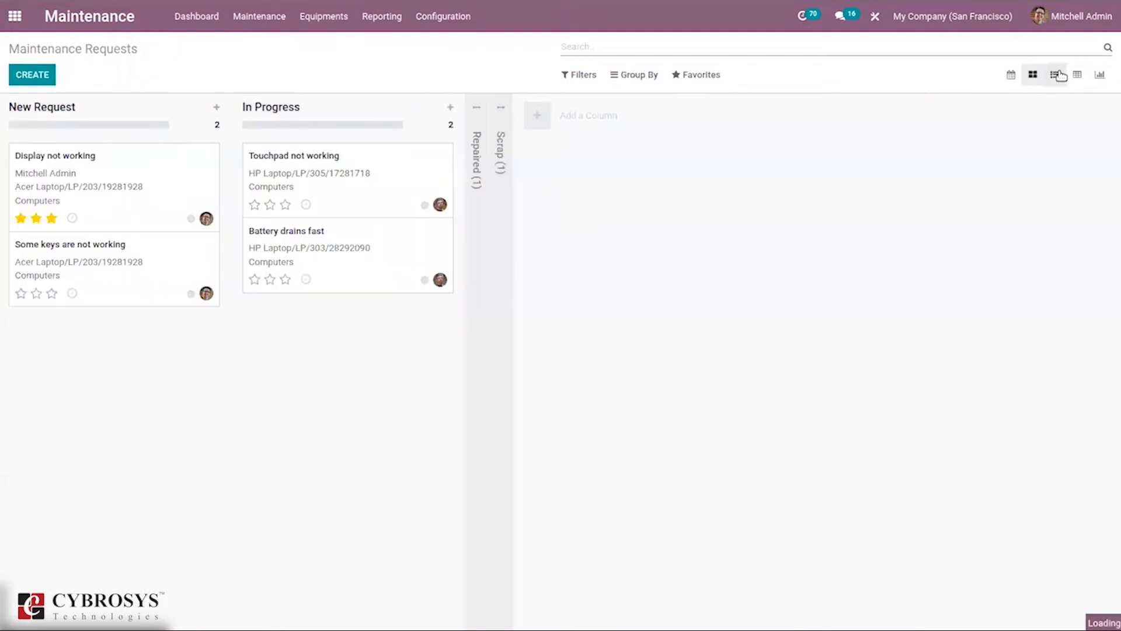
click(1076, 75)
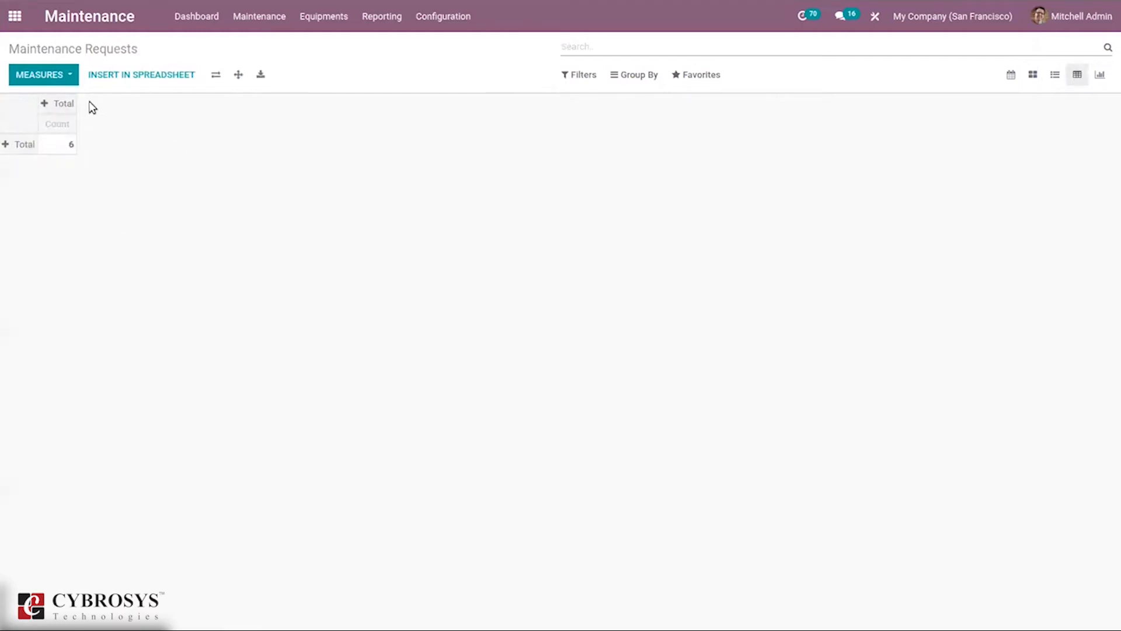
Review the pivot table's filter and grouping options and its option for inserting into a spreadsheet.
click(570, 76)
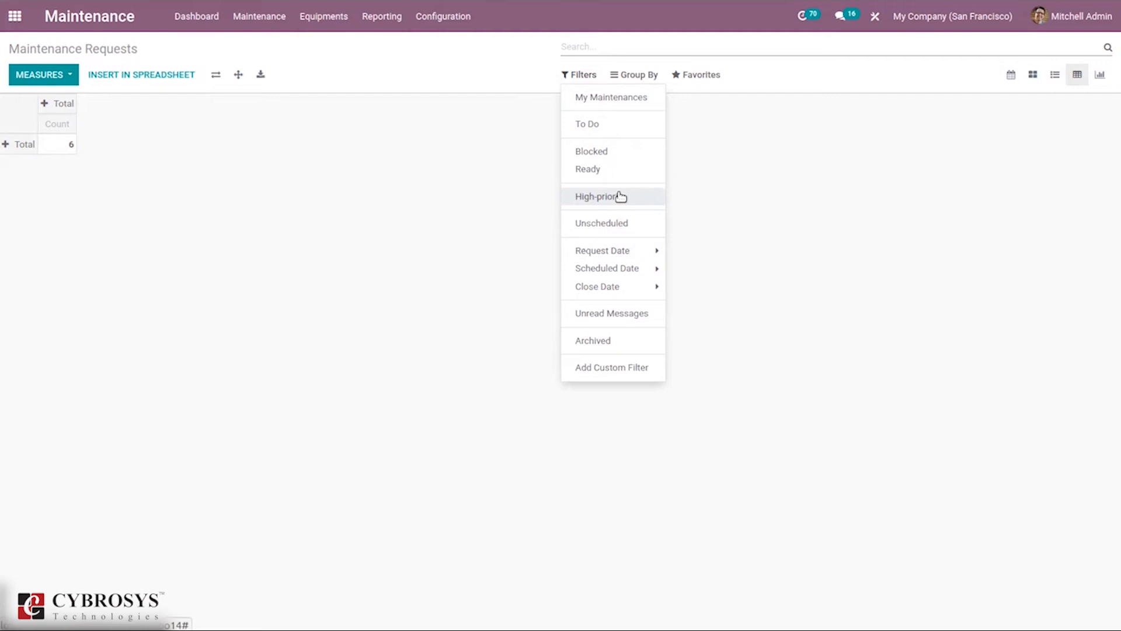
click(625, 76)
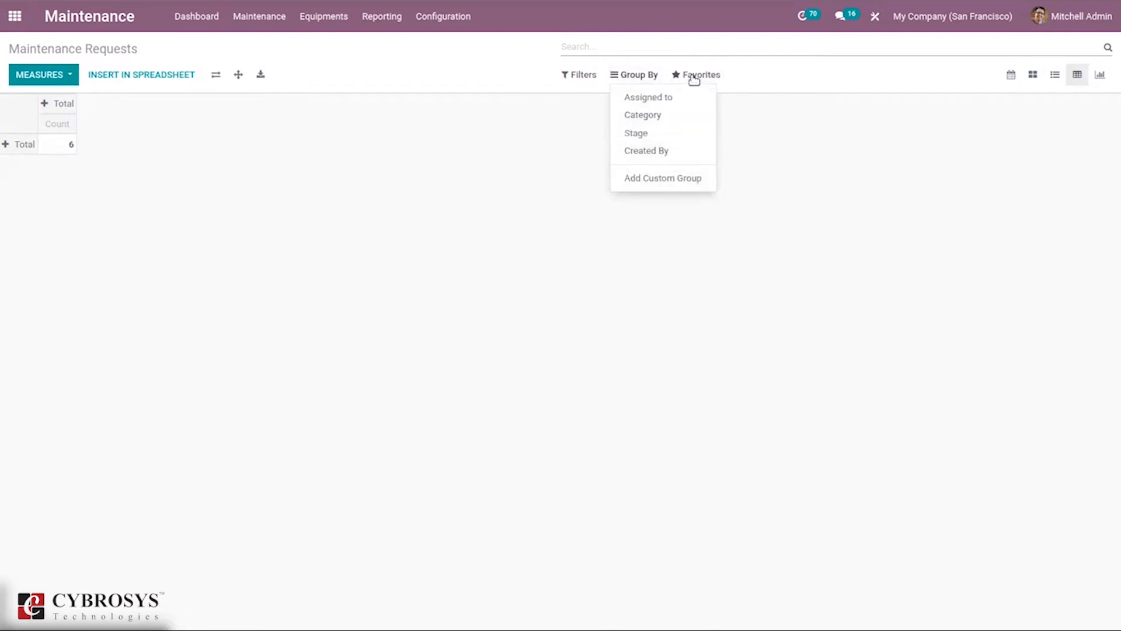
click(781, 102)
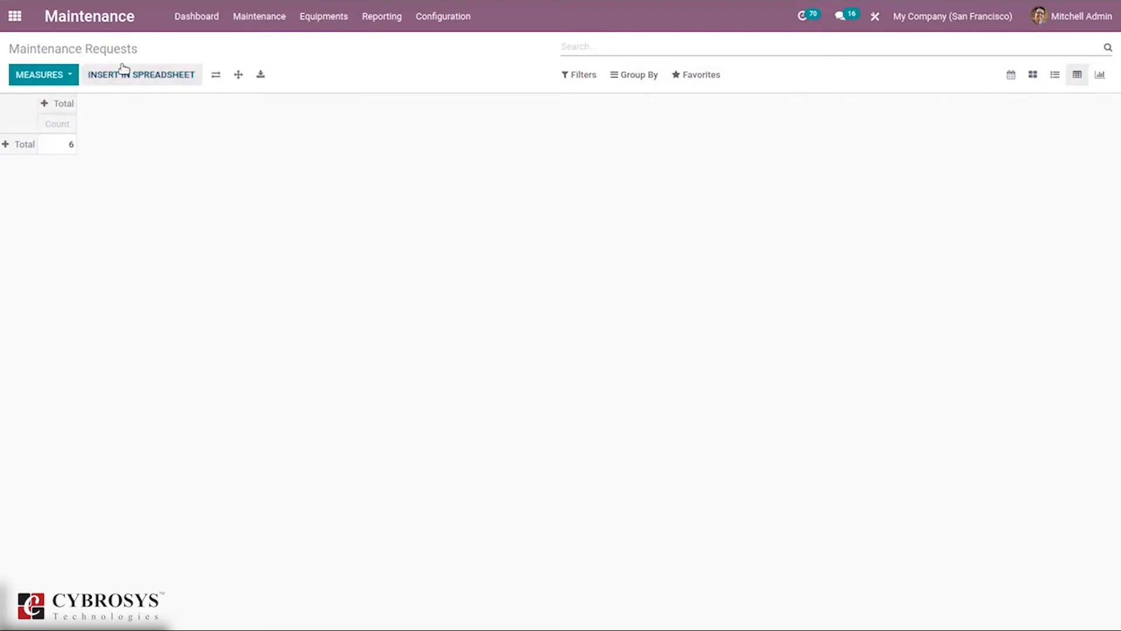
click(140, 75)
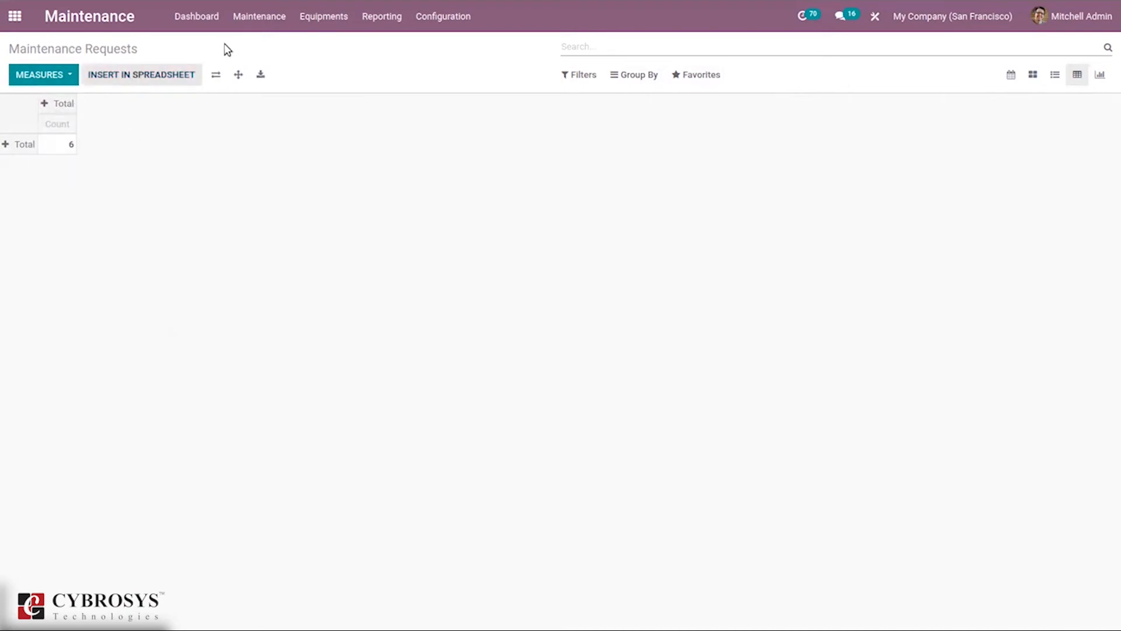
Show the maintenance requests as a bar chart in descending order and check the available measures.
click(1097, 75)
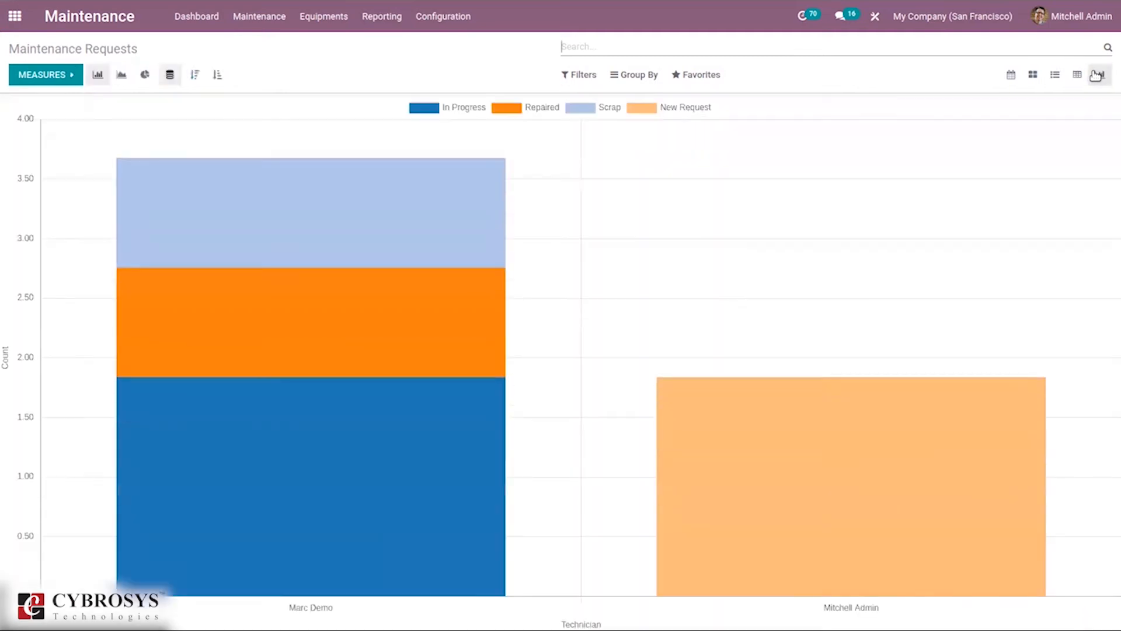
click(196, 76)
click(47, 76)
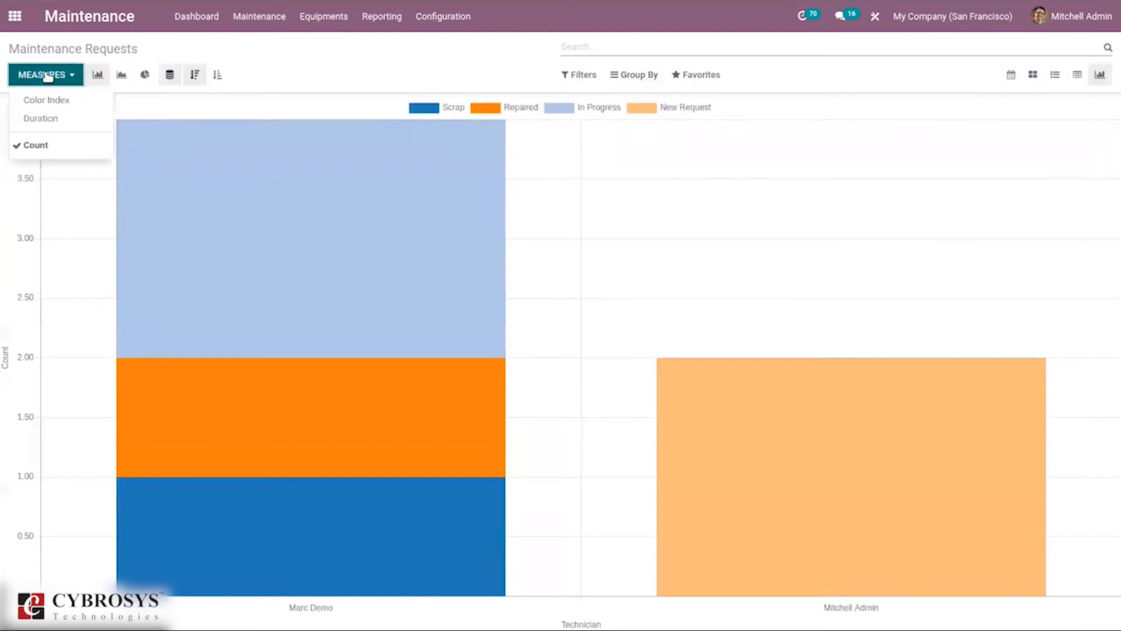
click(347, 35)
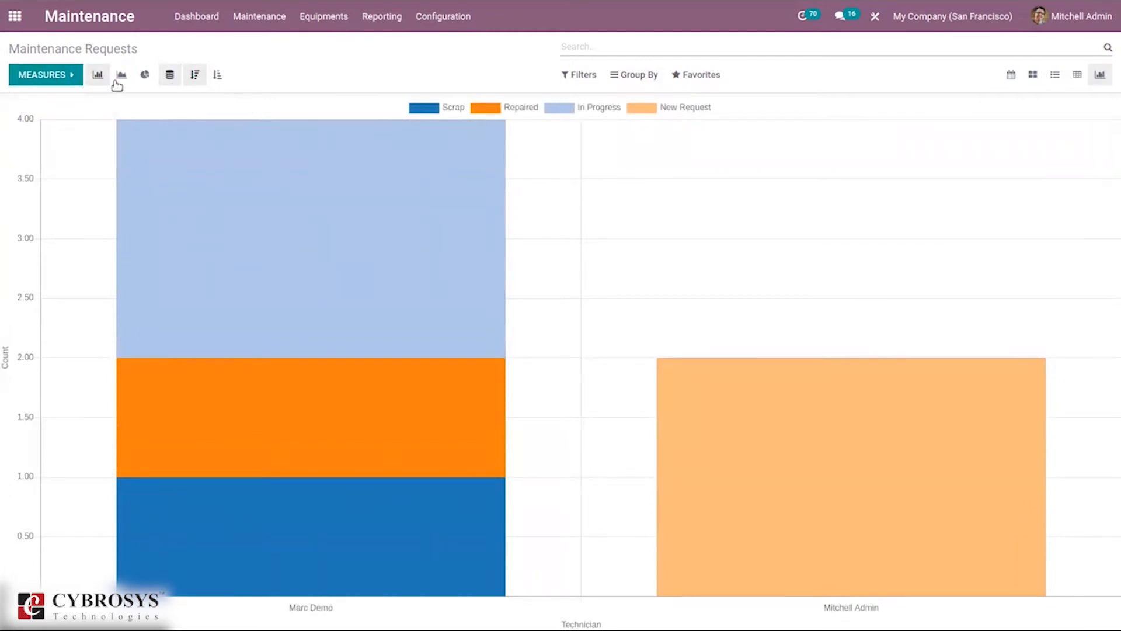
Open the Machines & Tools equipment overview and start a new equipment record.
click(262, 12)
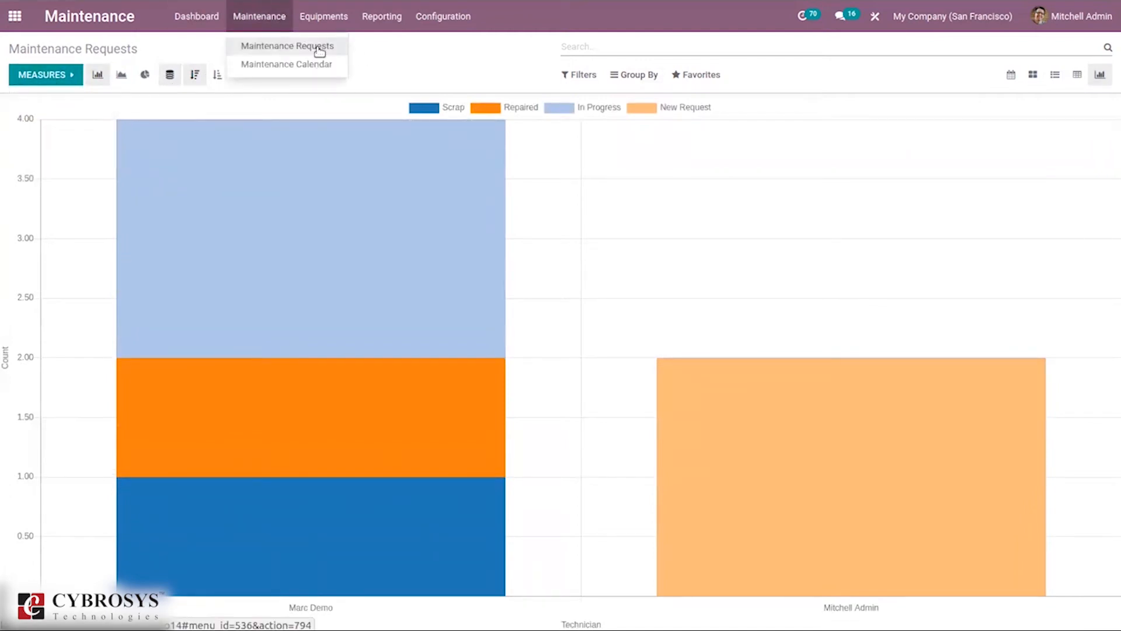
mouse_move(328, 10)
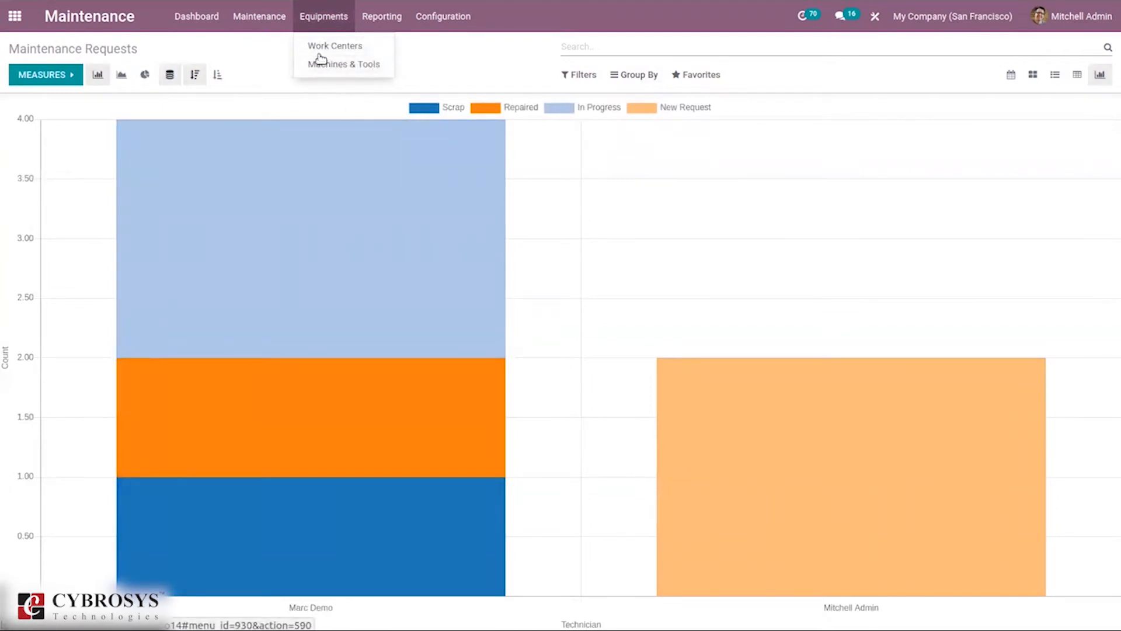
click(347, 64)
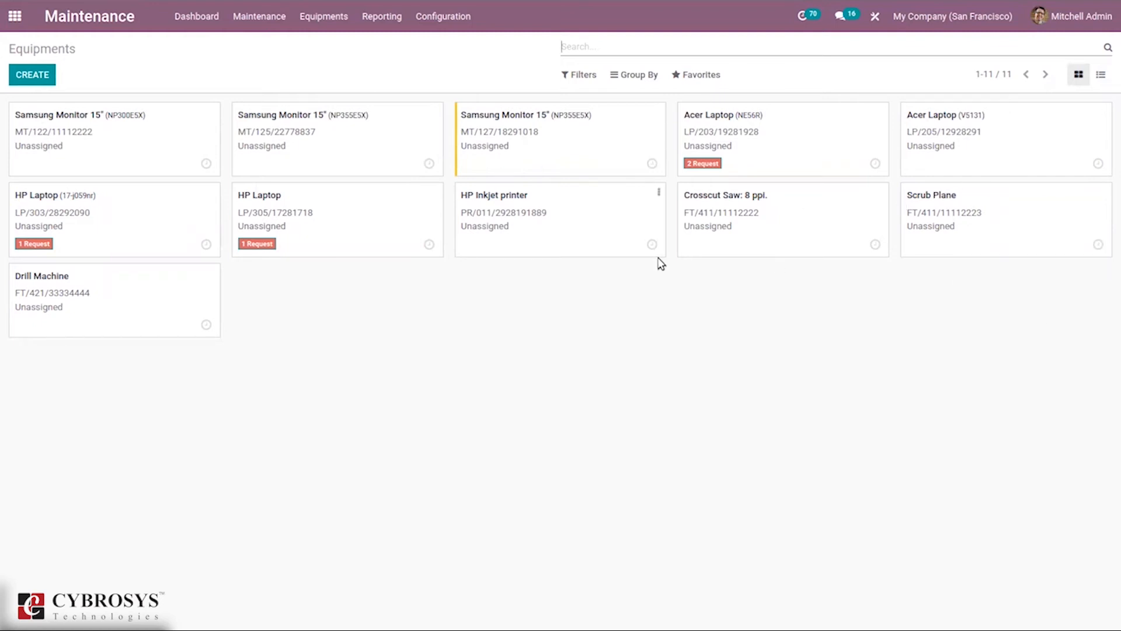
click(30, 74)
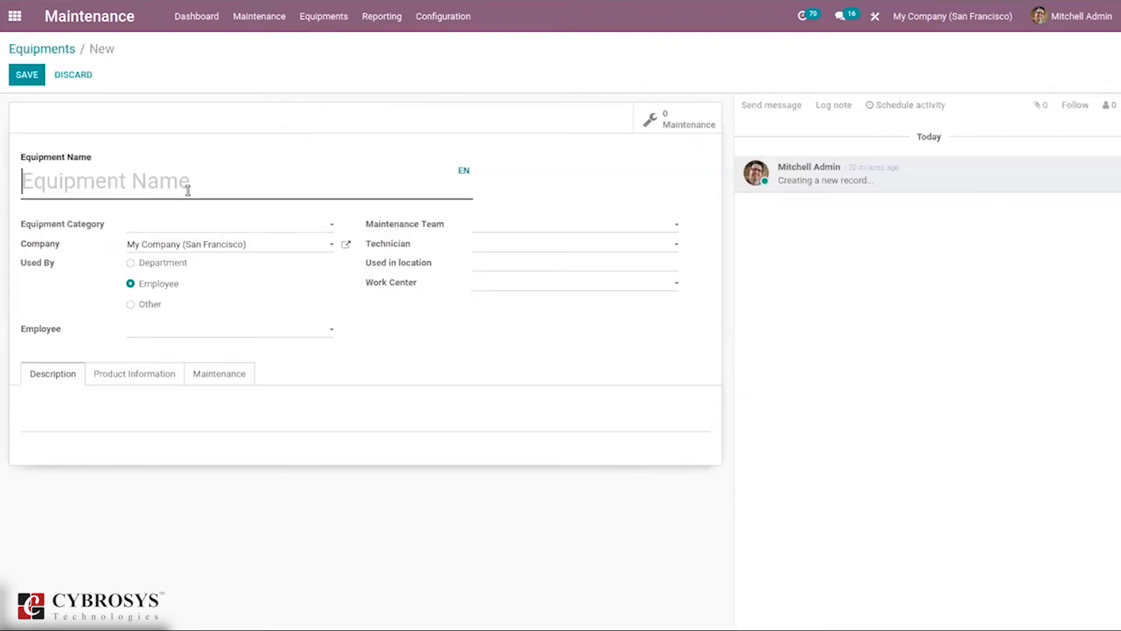
text(Dell)
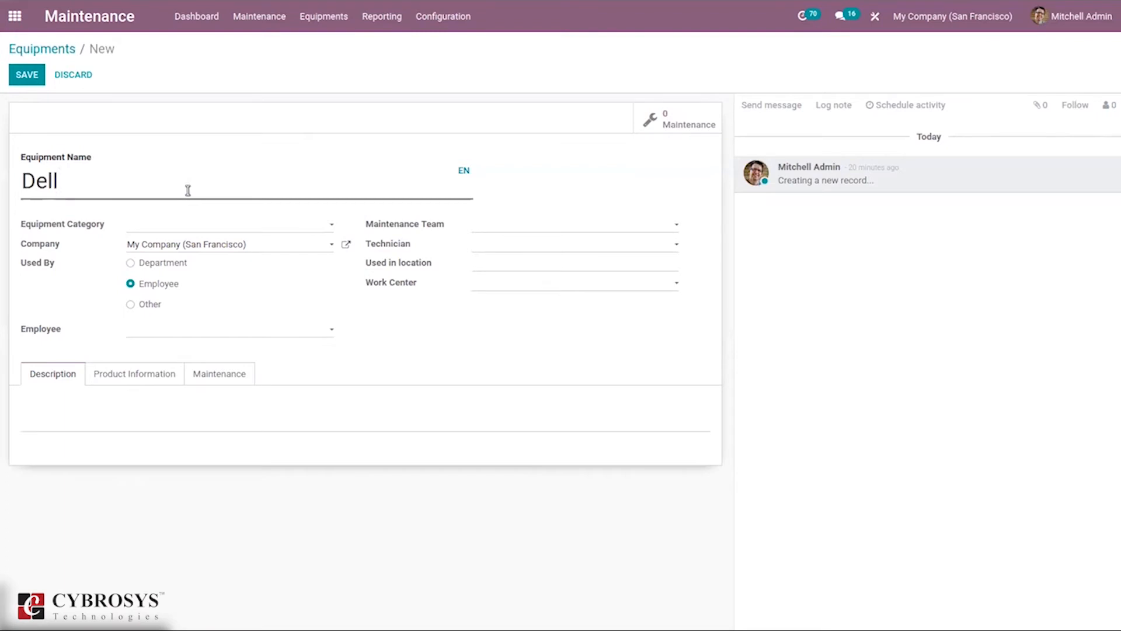
key(BackSpace)
key(BackSpace)
key(BackSpace)
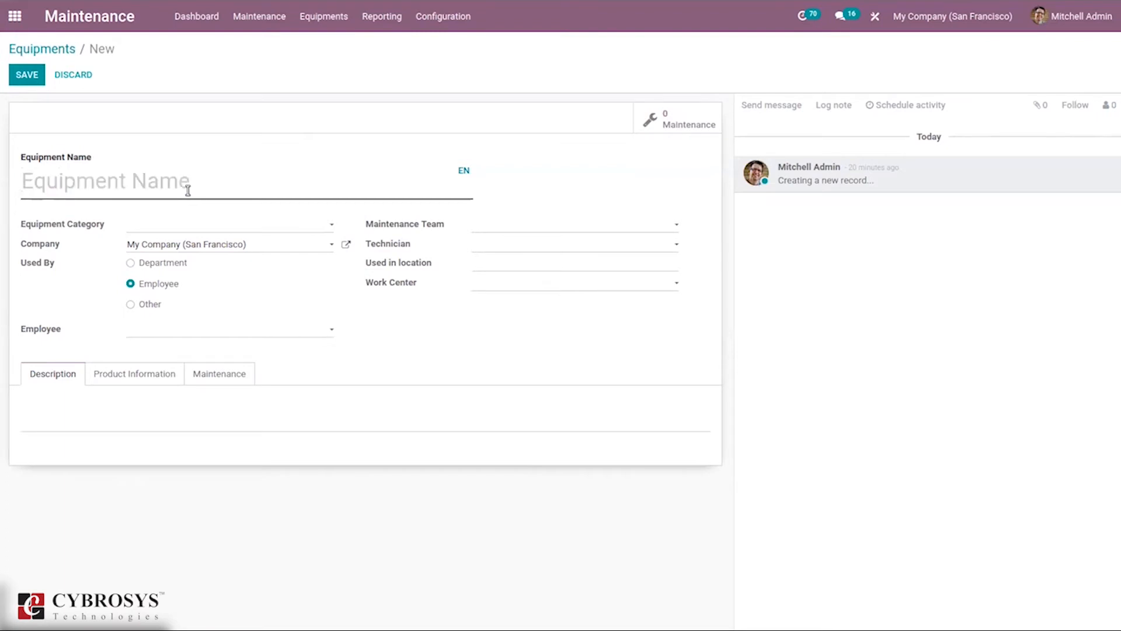
Name the new equipment "HP Laptop" and assign it to the Computers category.
text(HP)
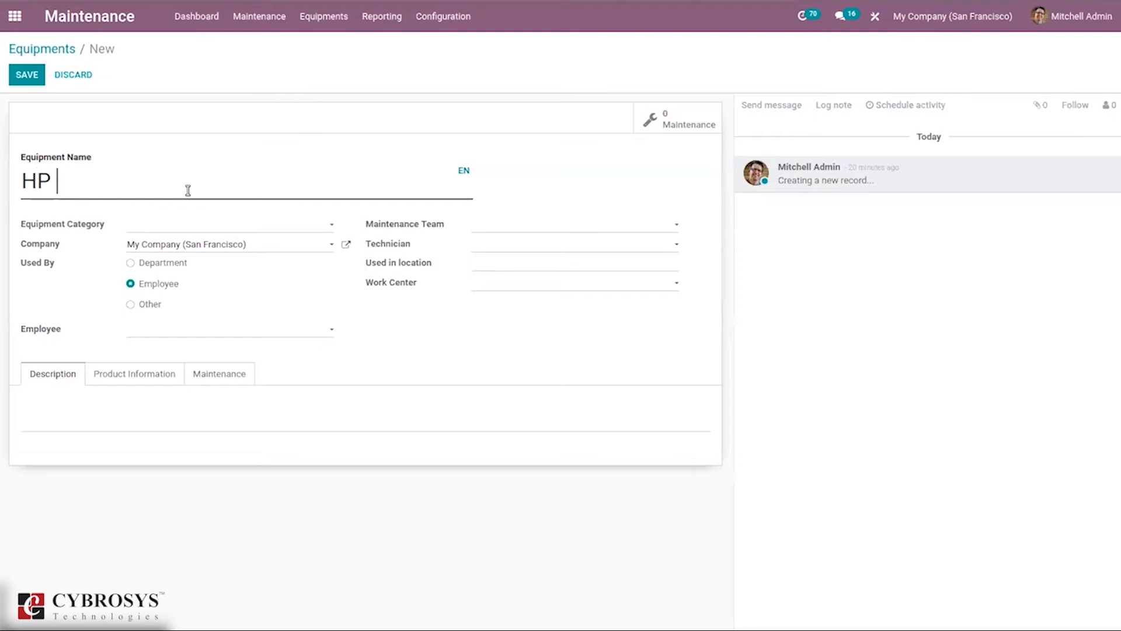
text( Laptop)
click(160, 225)
click(165, 246)
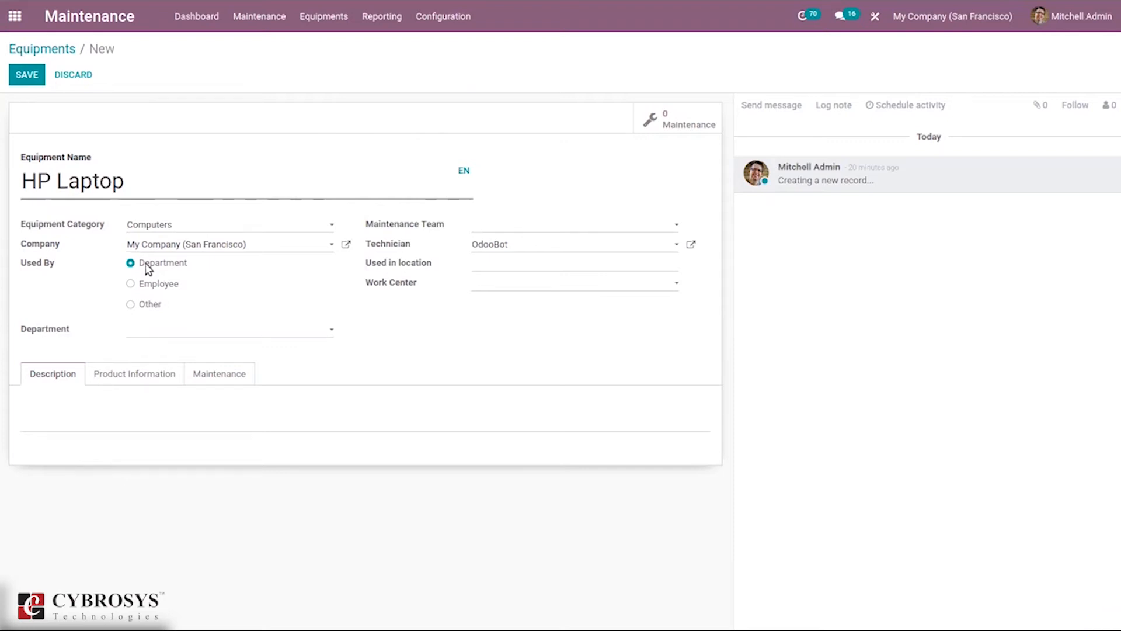
Set the HP Laptop equipment as used by an employee and choose the employee it is assigned to.
click(151, 305)
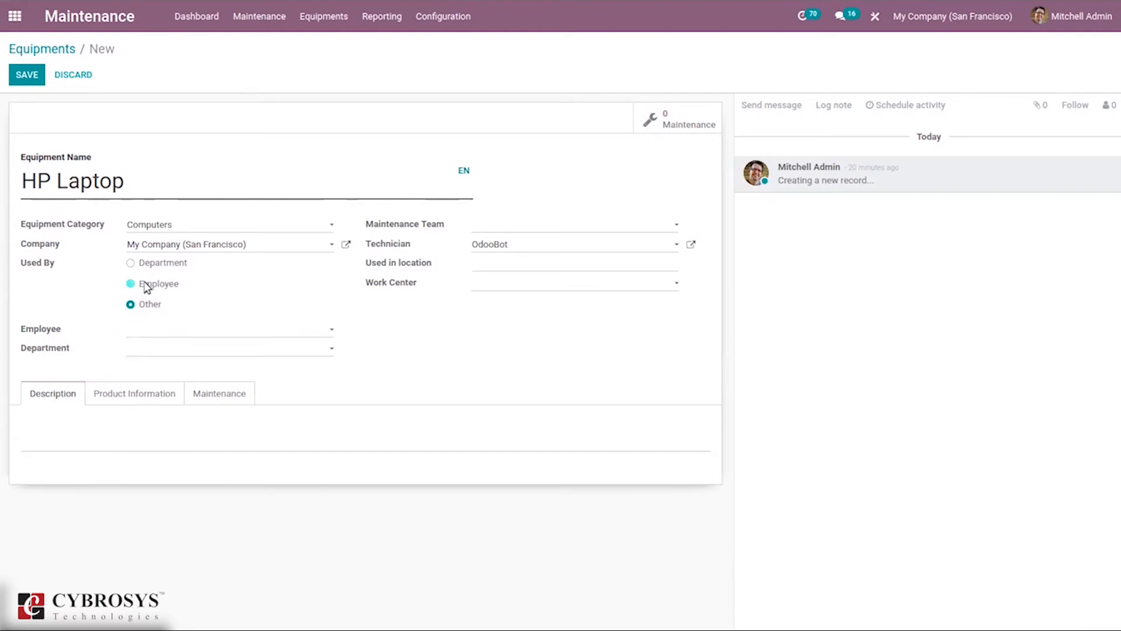
click(146, 285)
click(150, 329)
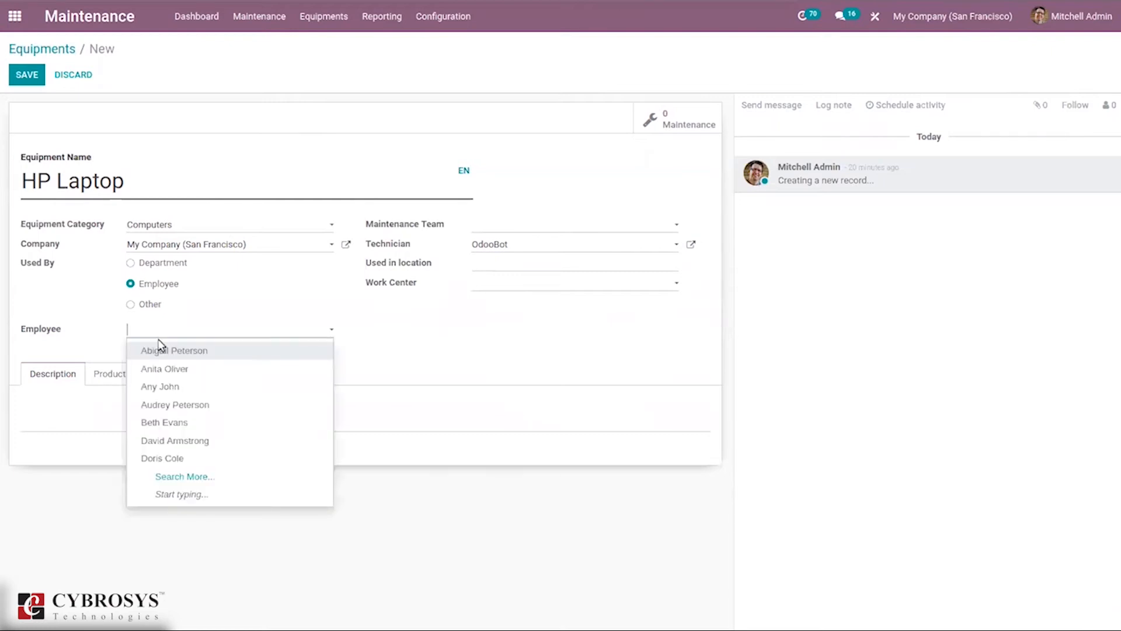
click(184, 370)
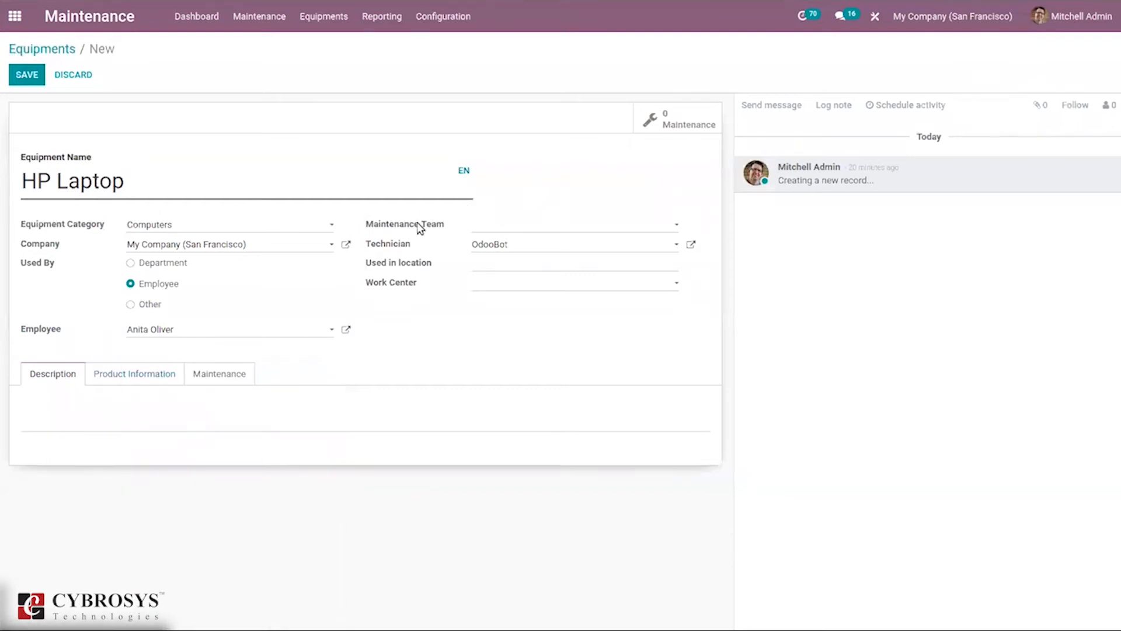
Set the maintenance team to Internal Maintenance and the work center to Assembly Line 1, and save the equipment record.
click(483, 226)
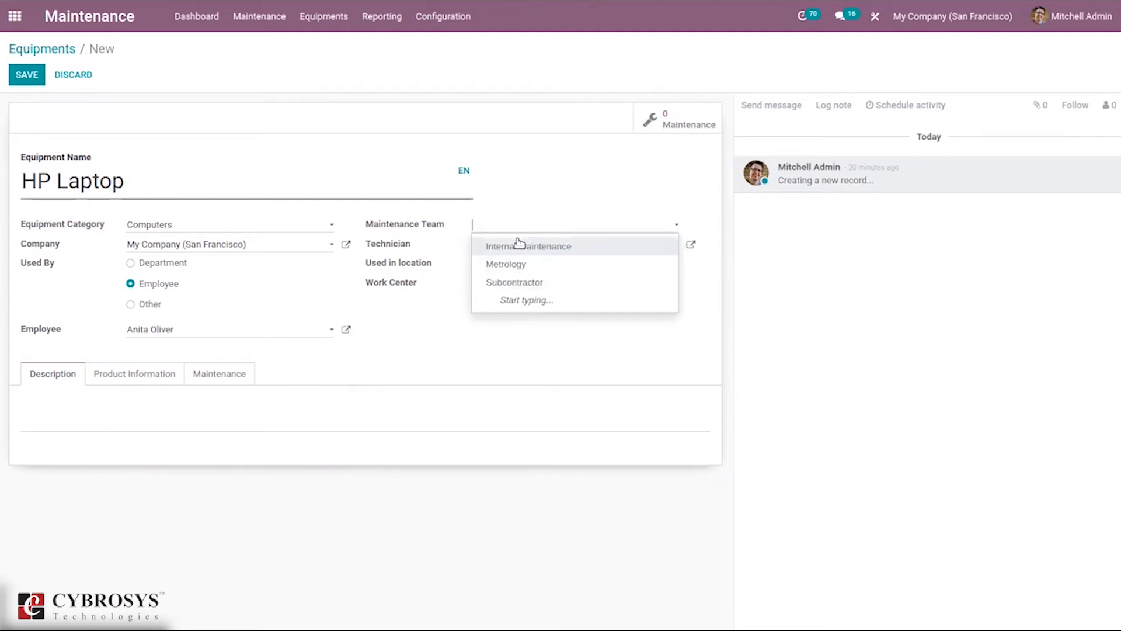
click(518, 245)
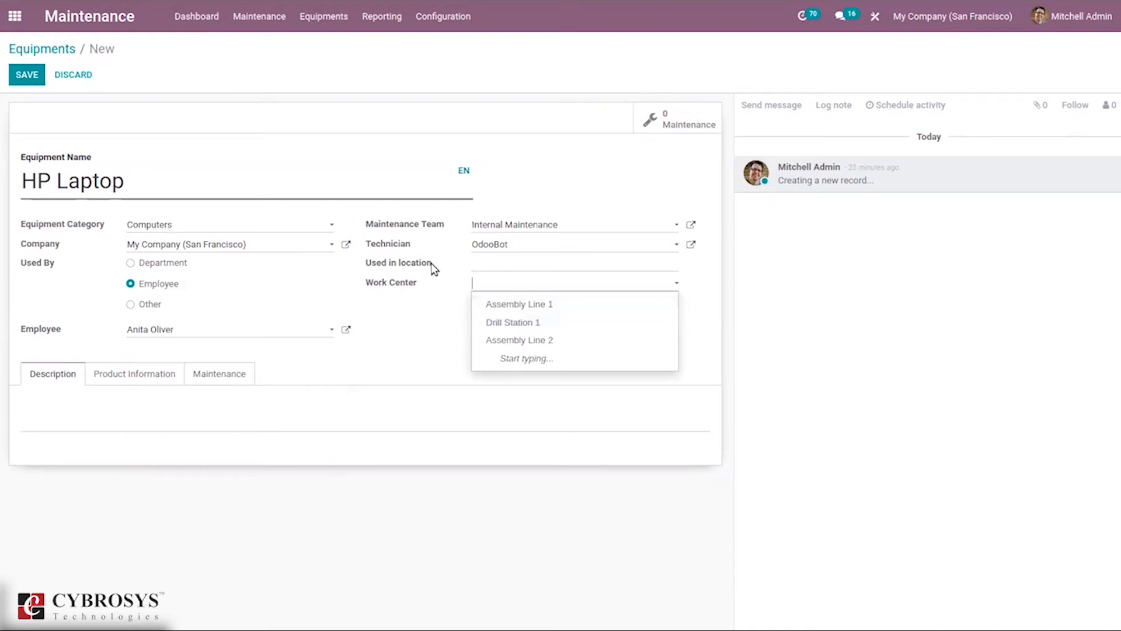
click(530, 305)
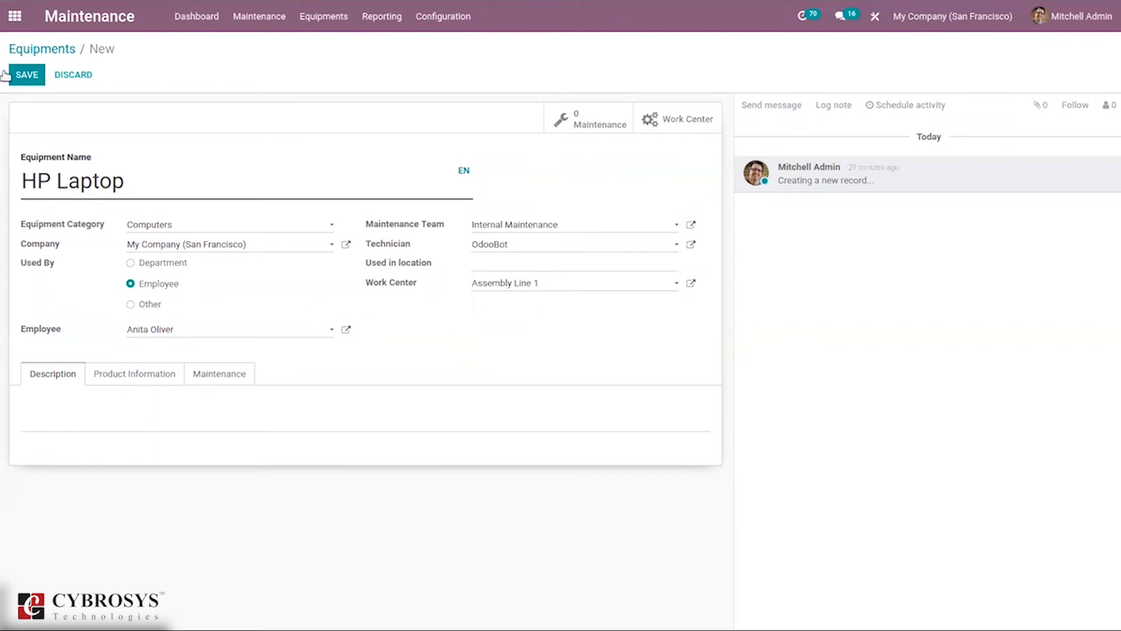
click(27, 77)
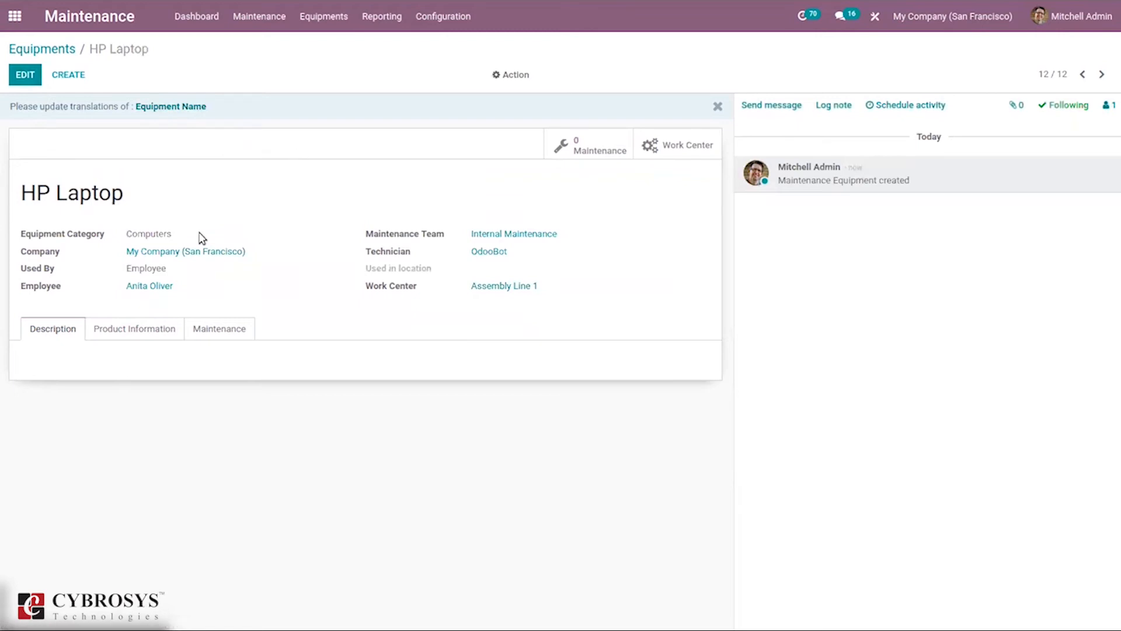
Reopen the HP Laptop record for editing and review its product information fields, including the effective date.
click(23, 69)
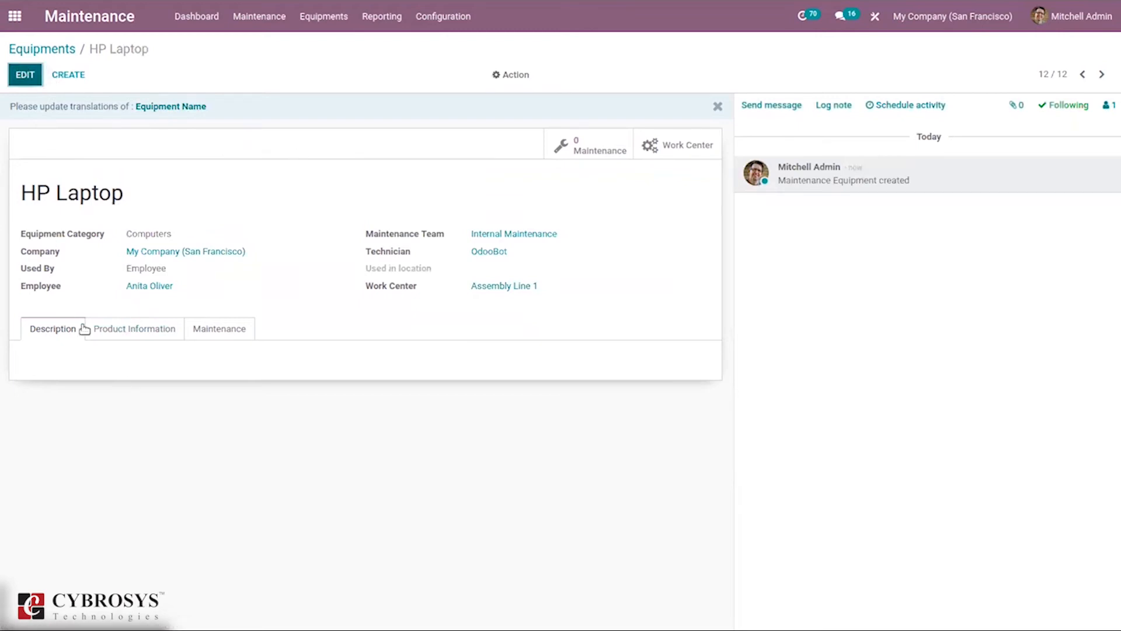
click(135, 402)
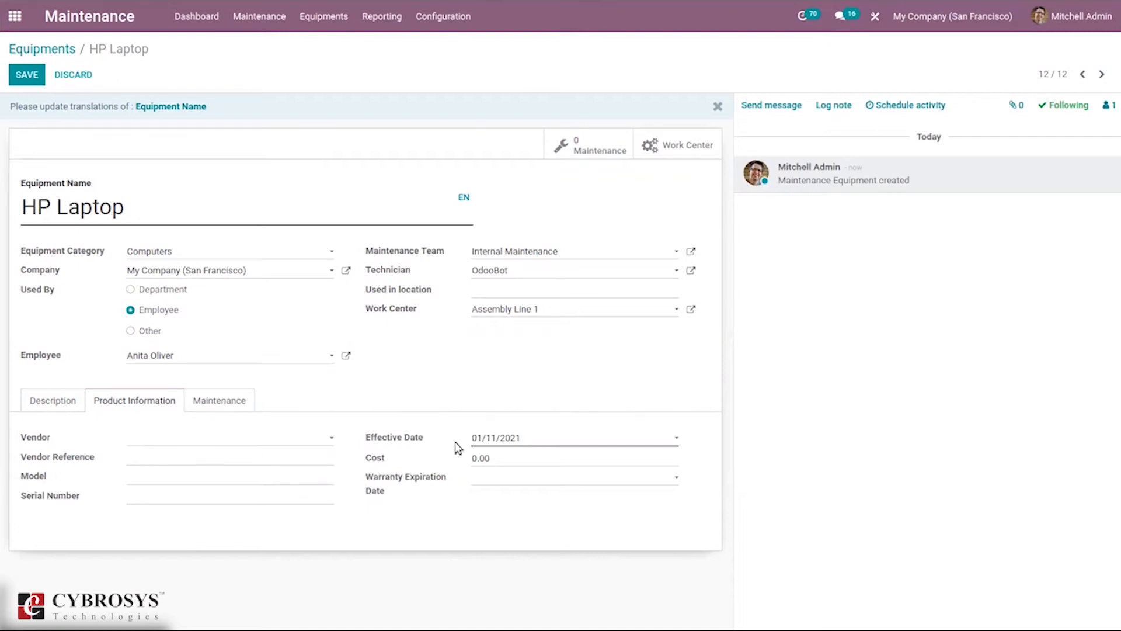
click(517, 439)
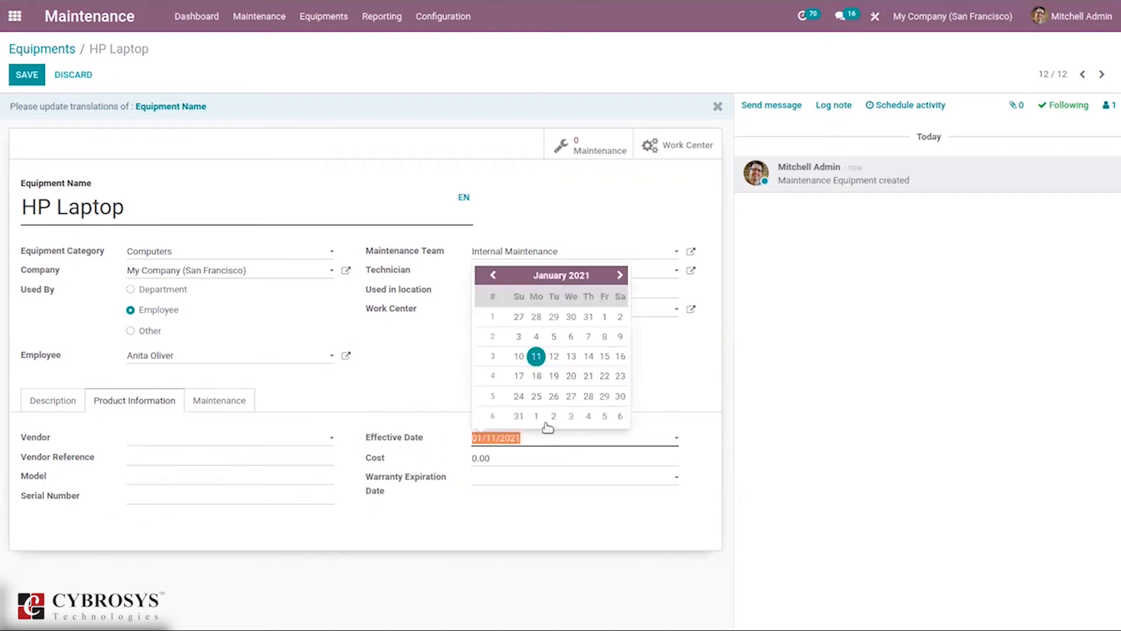
click(679, 382)
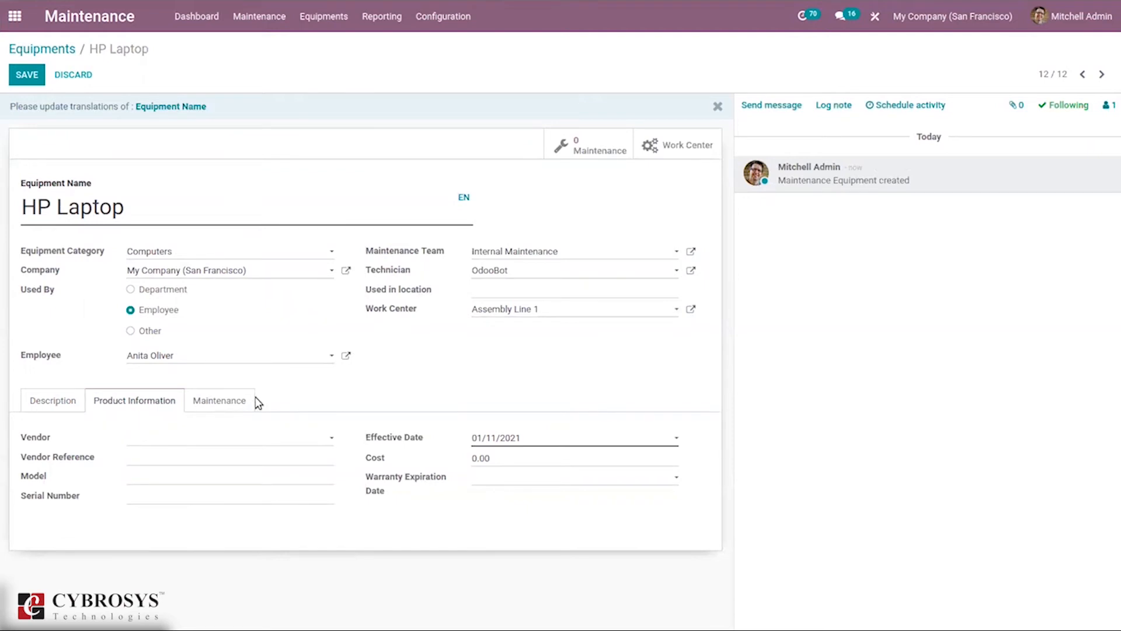
Review the HP Laptop's maintenance fields, including the explanations of the failure and repair times, and save the record.
click(216, 401)
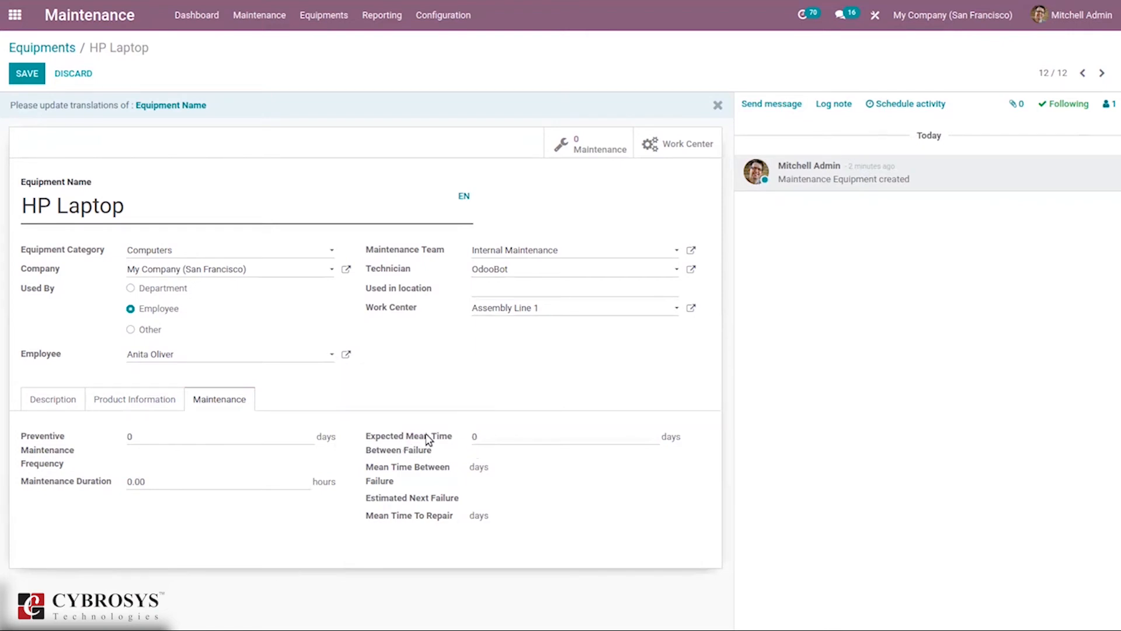
mouse_move(422, 444)
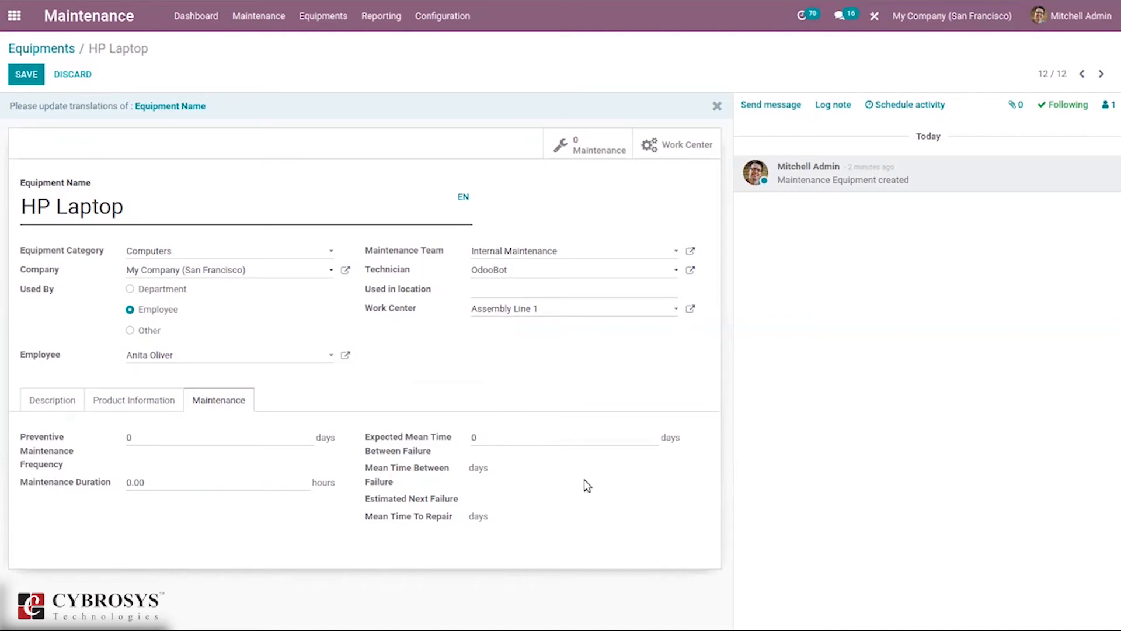
mouse_move(413, 479)
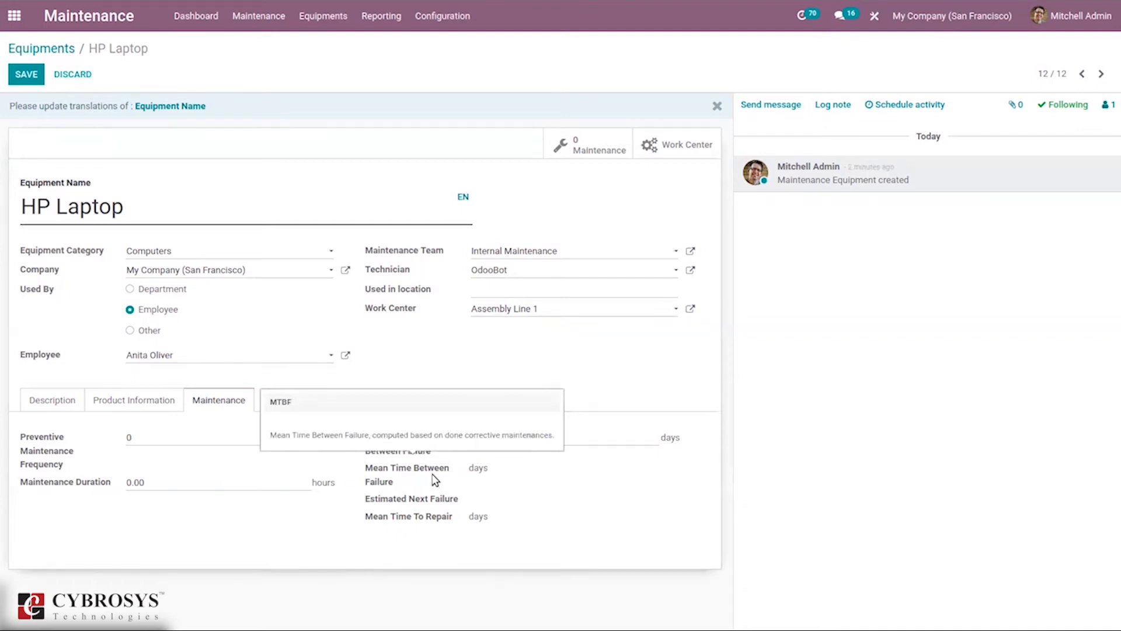
mouse_move(396, 500)
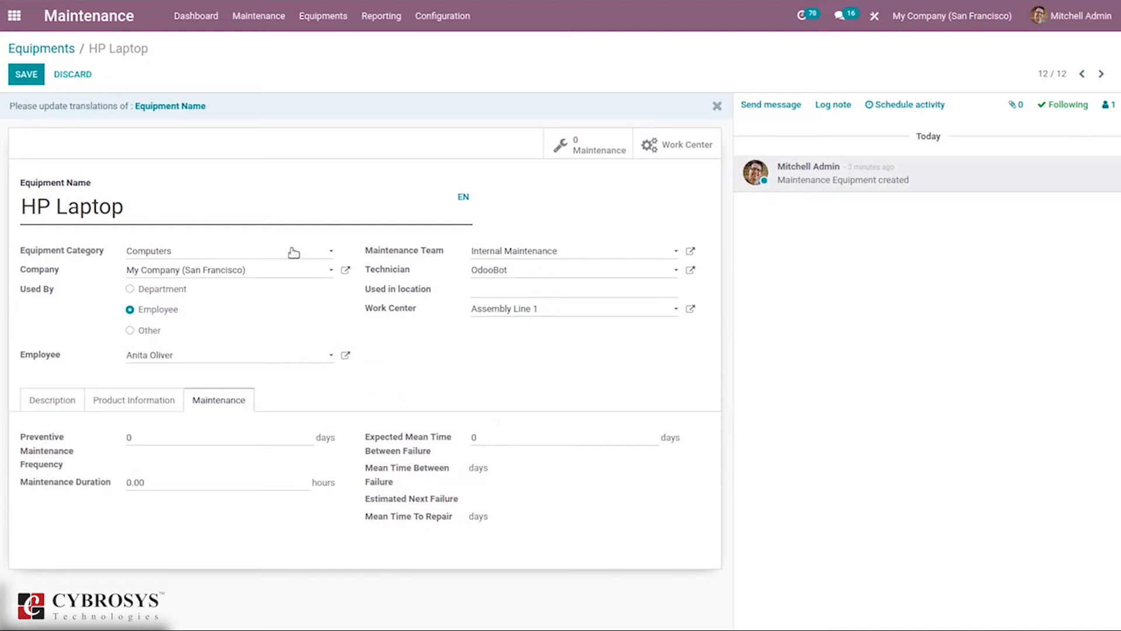
click(32, 70)
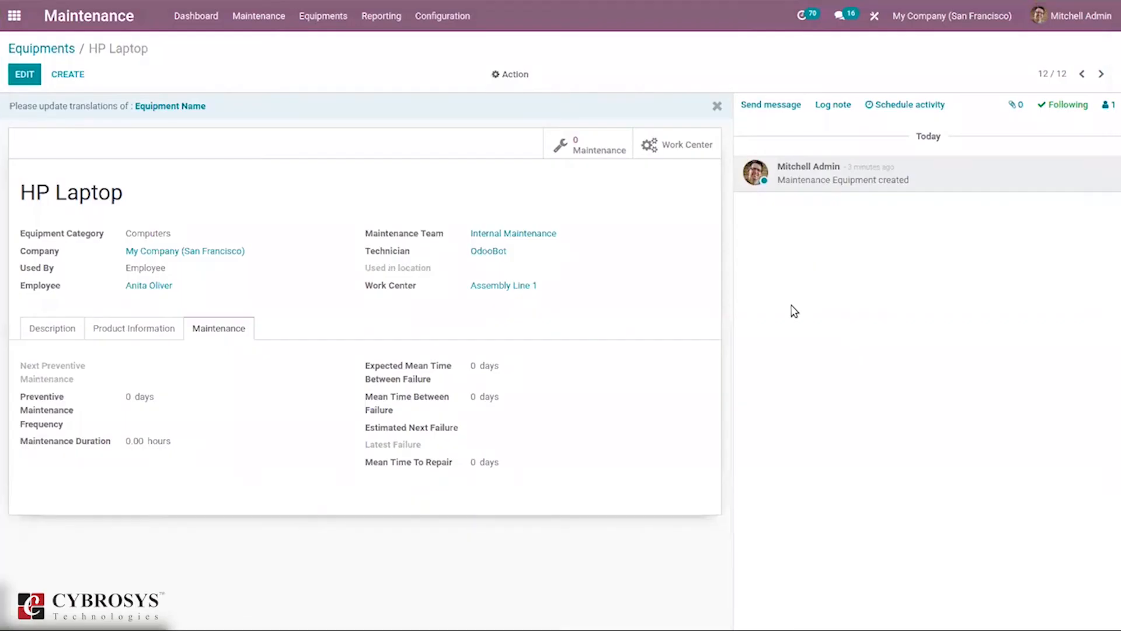
Start a new maintenance request and title it "Display failure".
click(259, 67)
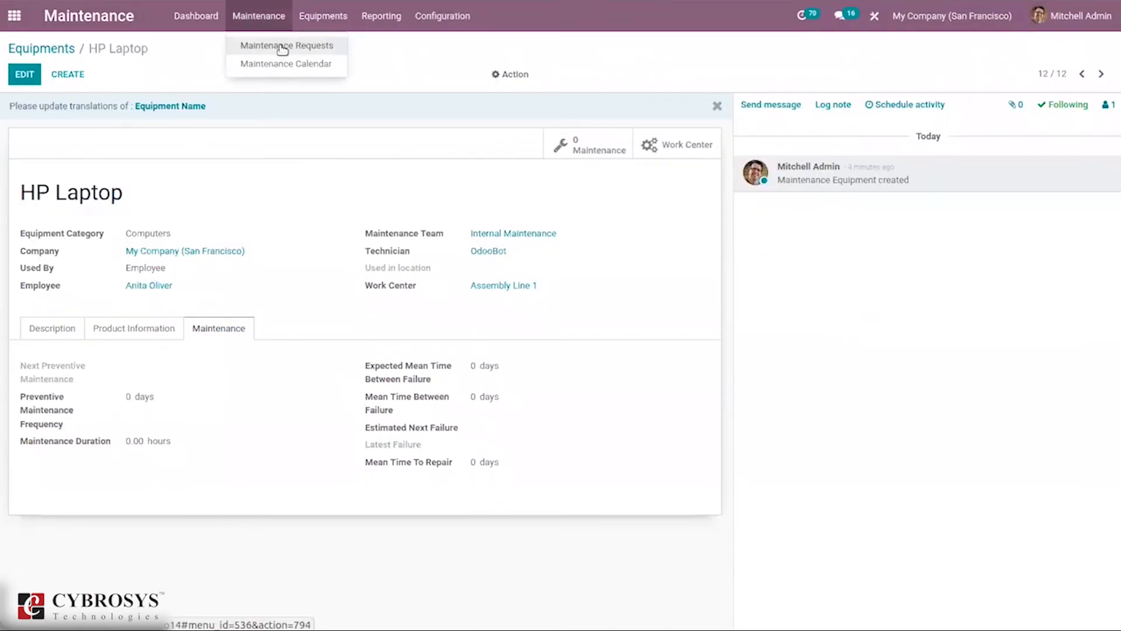
click(286, 53)
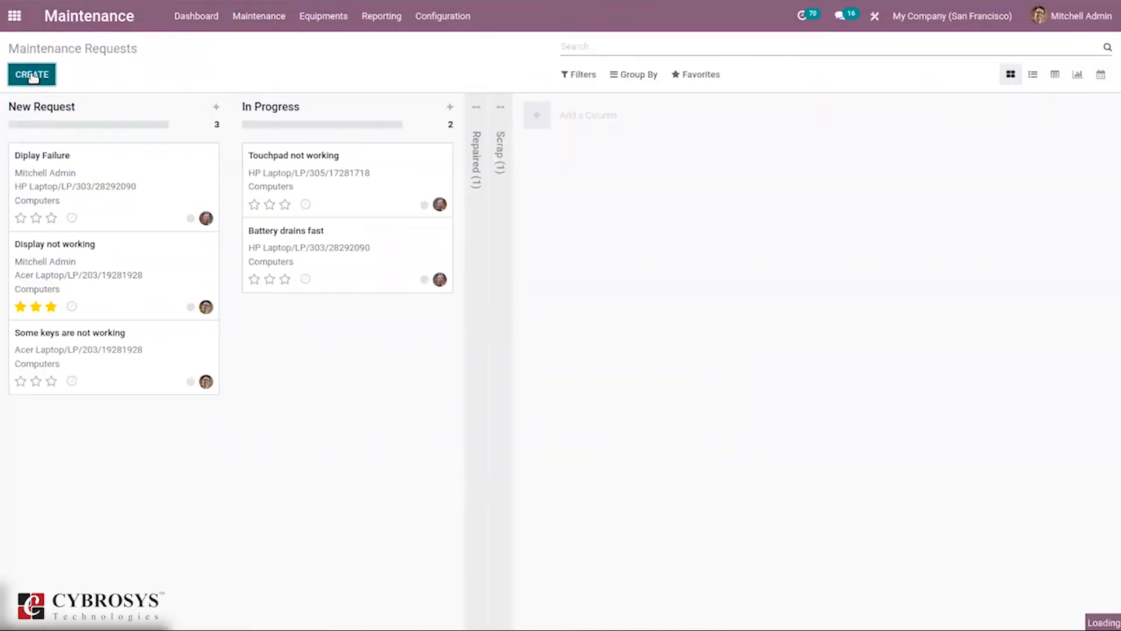
click(32, 75)
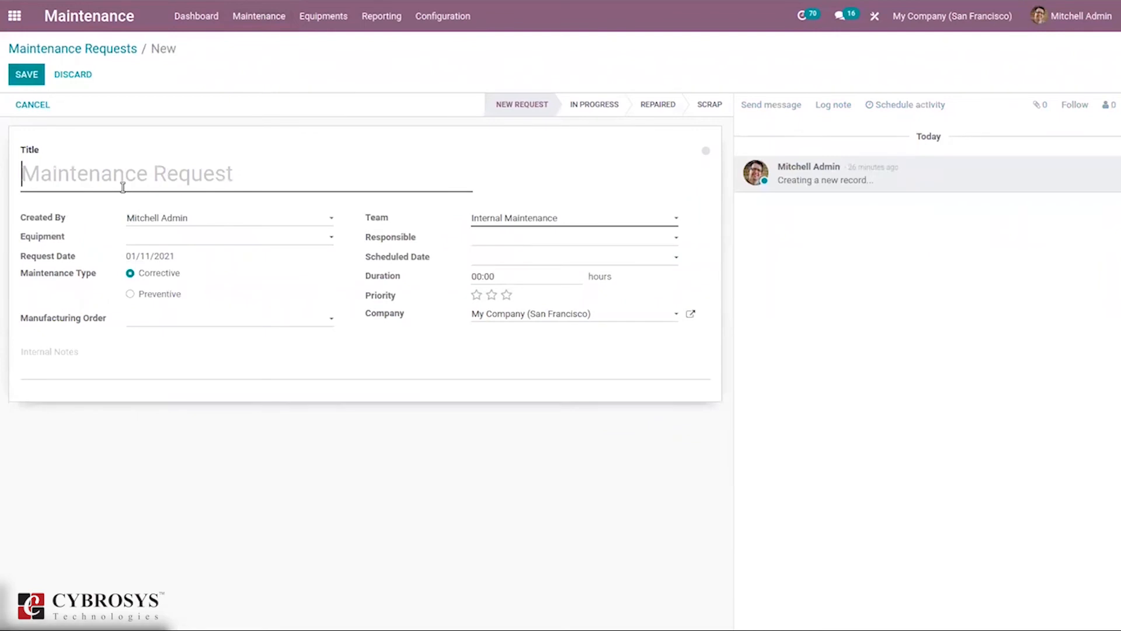
text(Disp)
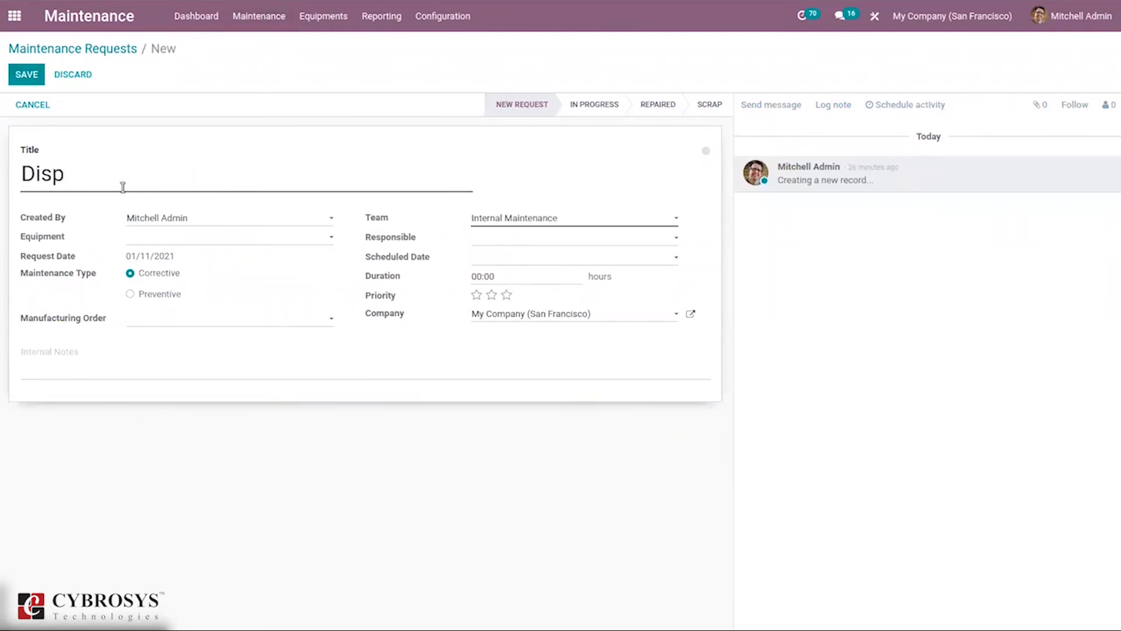
text(lay fua)
key(BackSpace)
text(a)
key(BackSpace)
key(BackSpace)
text(ailure)
Link the request to the new HP Laptop without a serial number, save it and return to the maintenance requests.
click(166, 238)
text(hp)
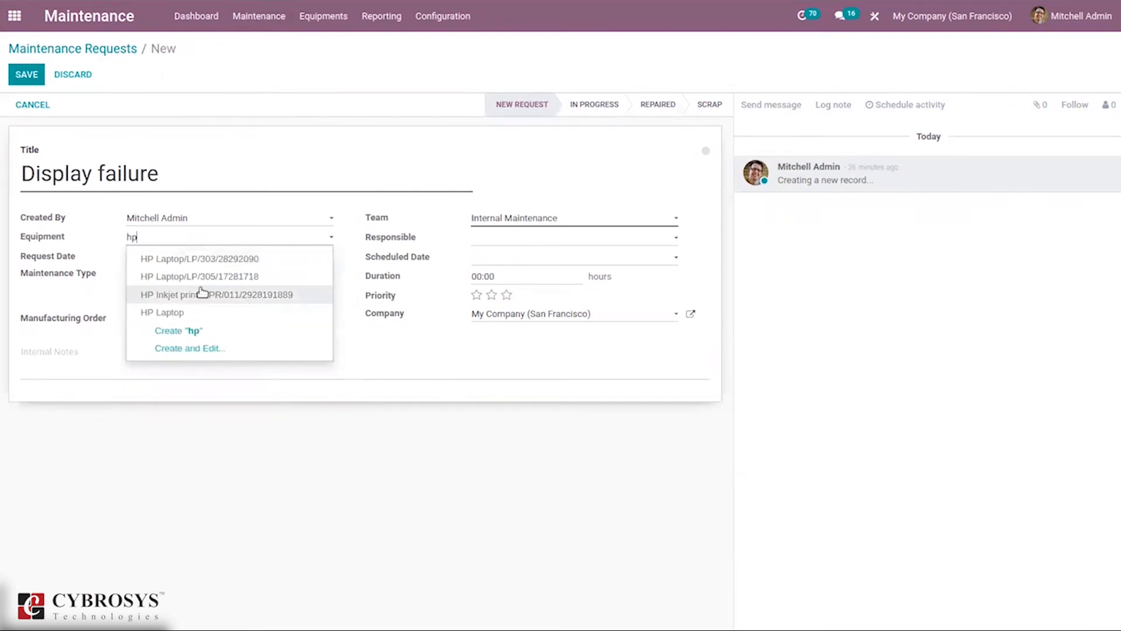
click(179, 312)
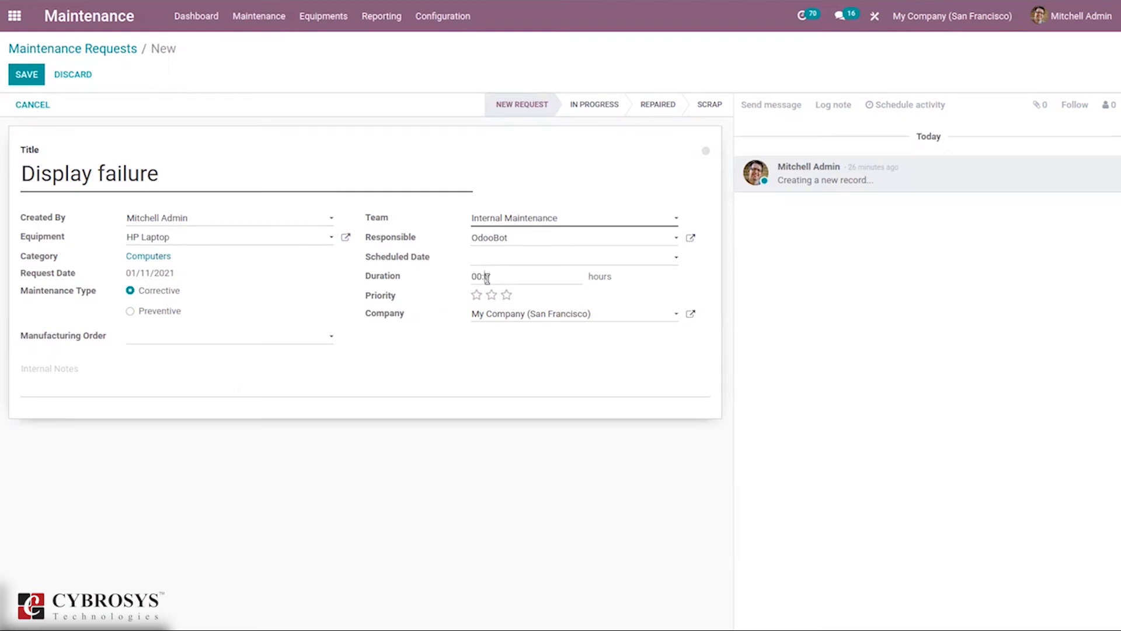
click(23, 72)
click(120, 48)
Open the new HP Laptop record from Machines & Tools and show the maintenance requests linked to it.
click(258, 16)
click(338, 16)
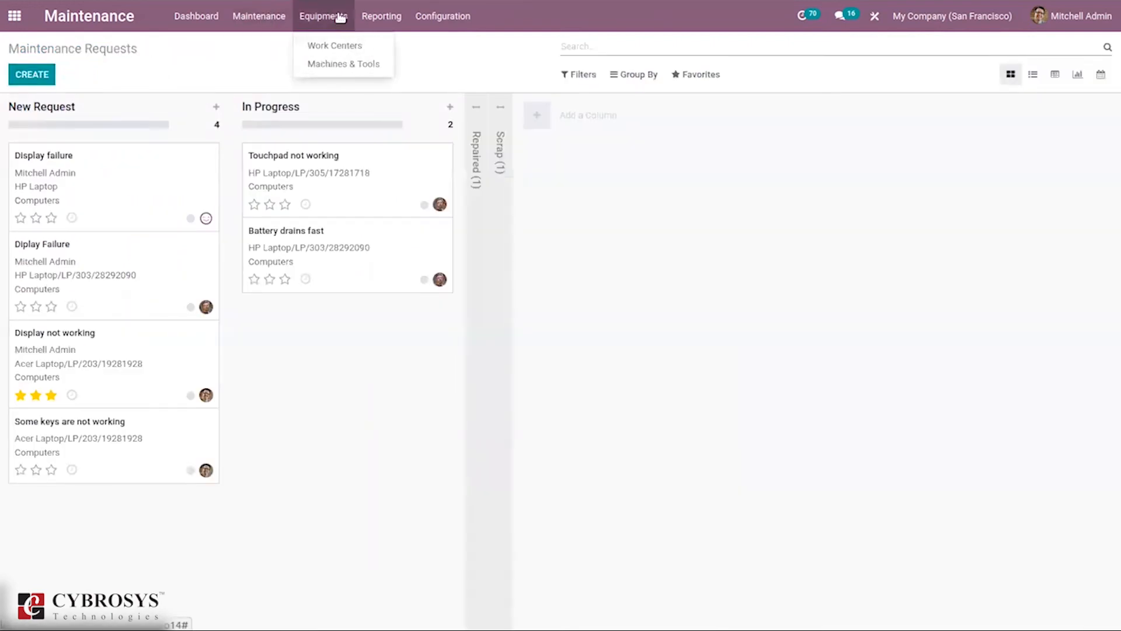
click(346, 66)
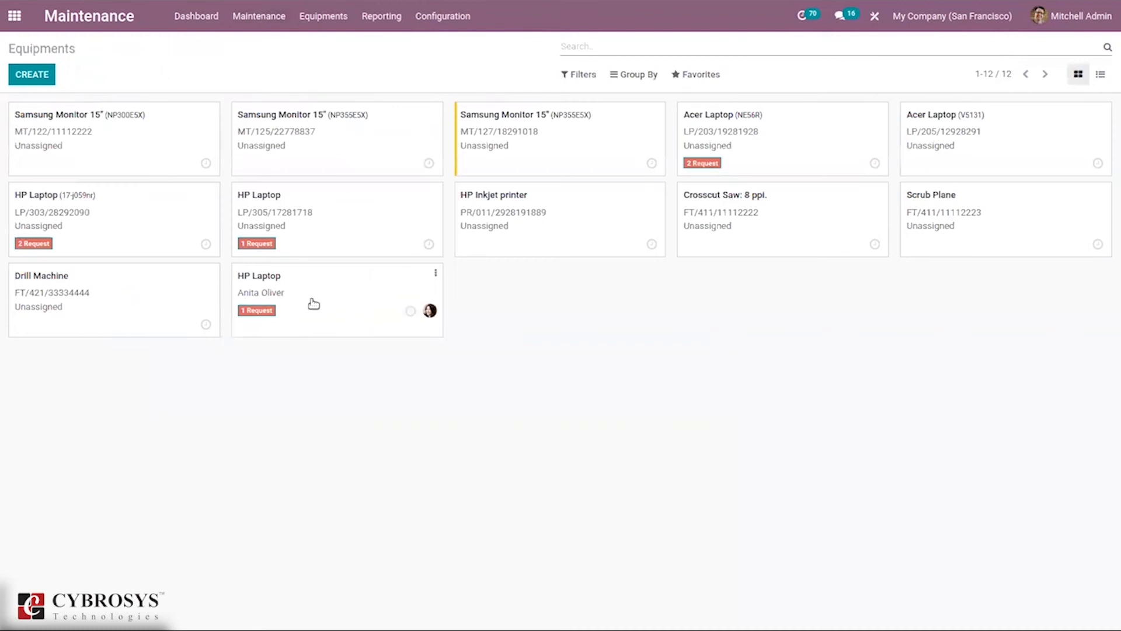
click(320, 283)
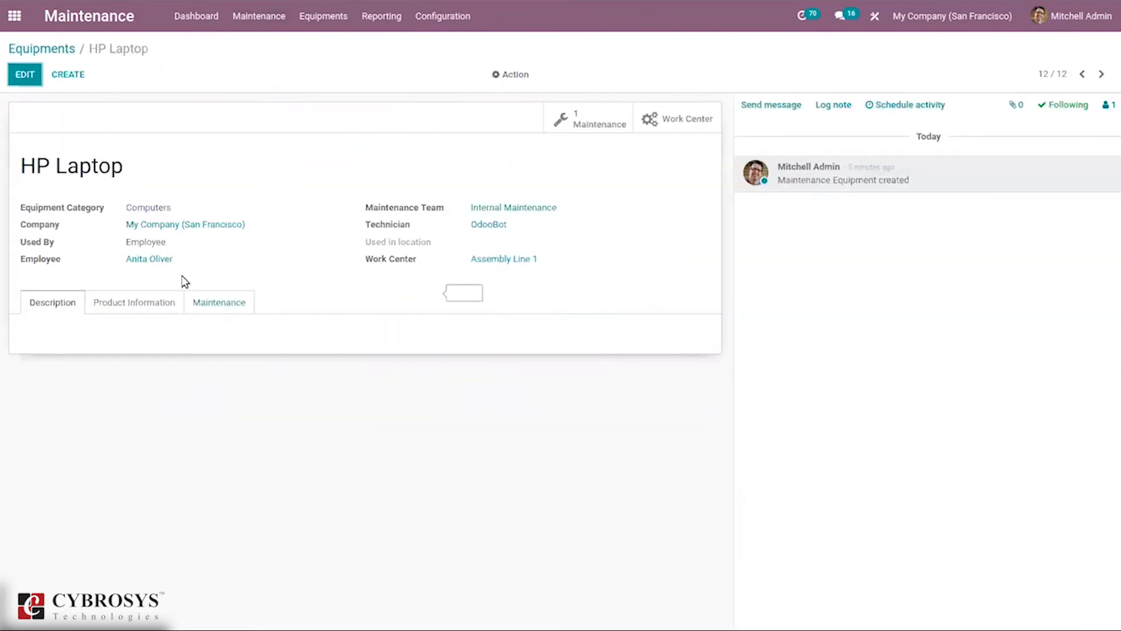
click(596, 128)
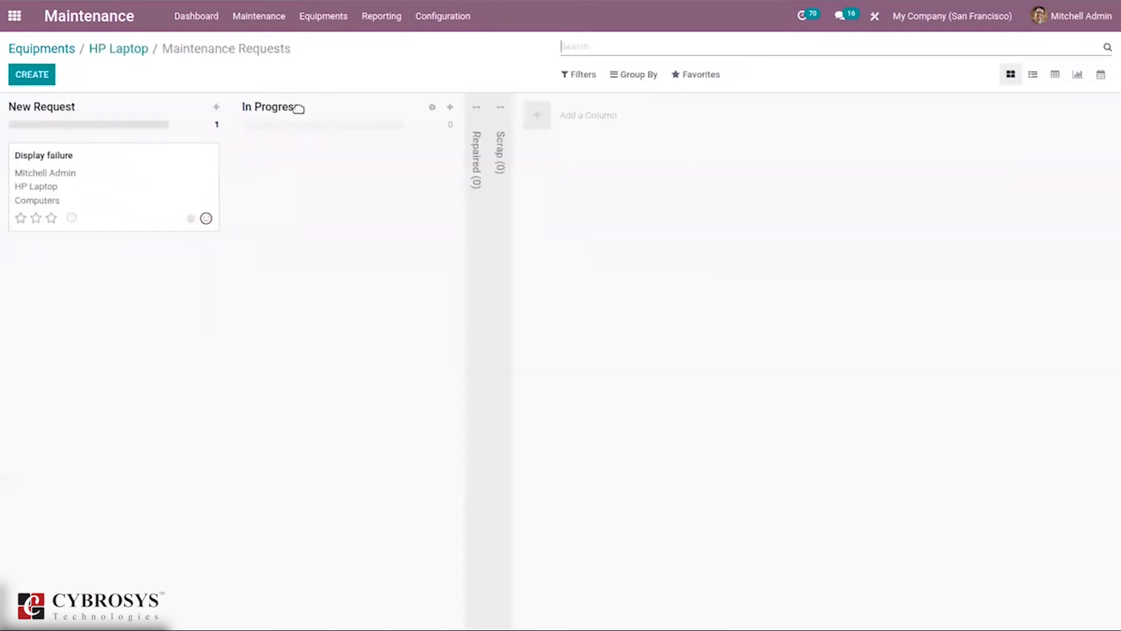
Move the "Display failure" request to the Repaired stage and go back to the equipment overview.
mouse_move(93, 174)
click(477, 150)
drag(157, 190, 600, 180)
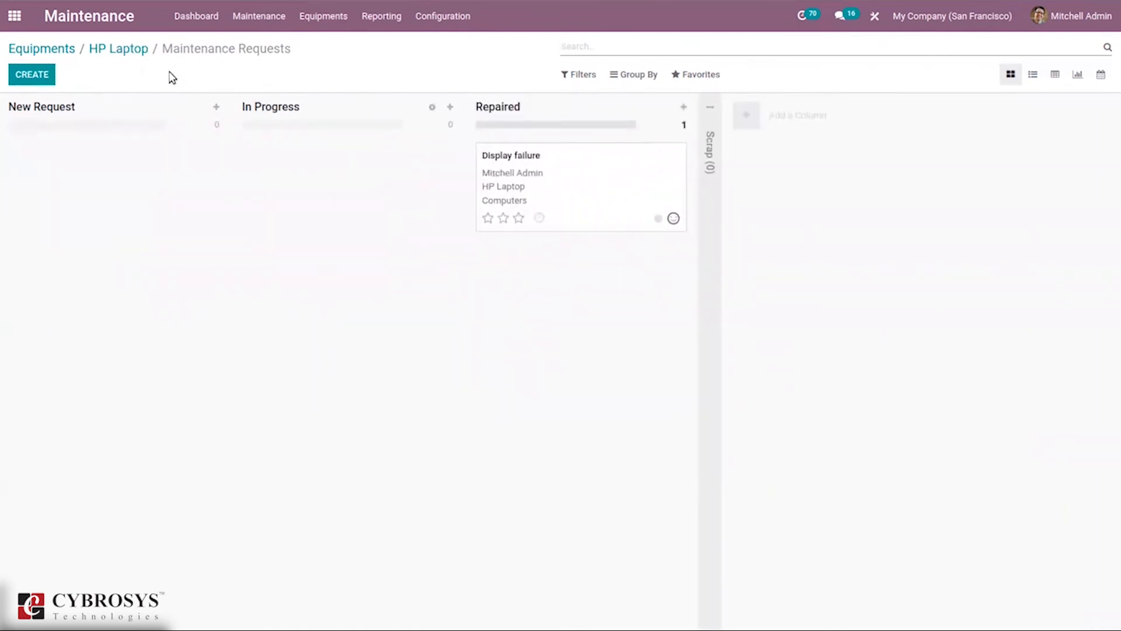
click(141, 53)
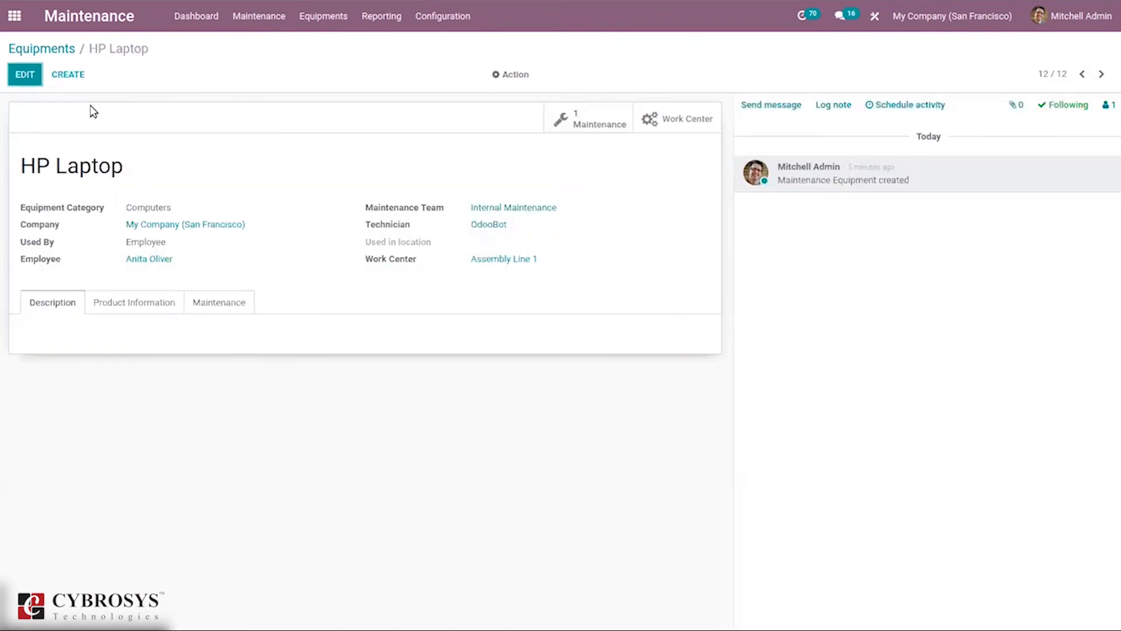
click(61, 49)
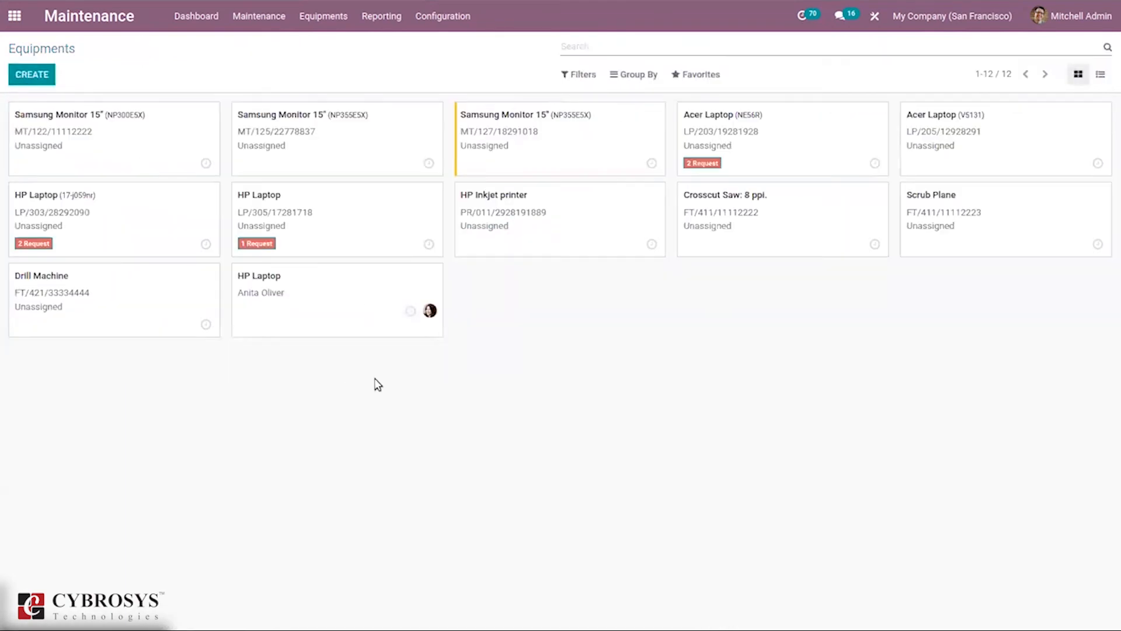
Review the activity scheduling form for the new HP Laptop and close it without scheduling anything.
click(407, 312)
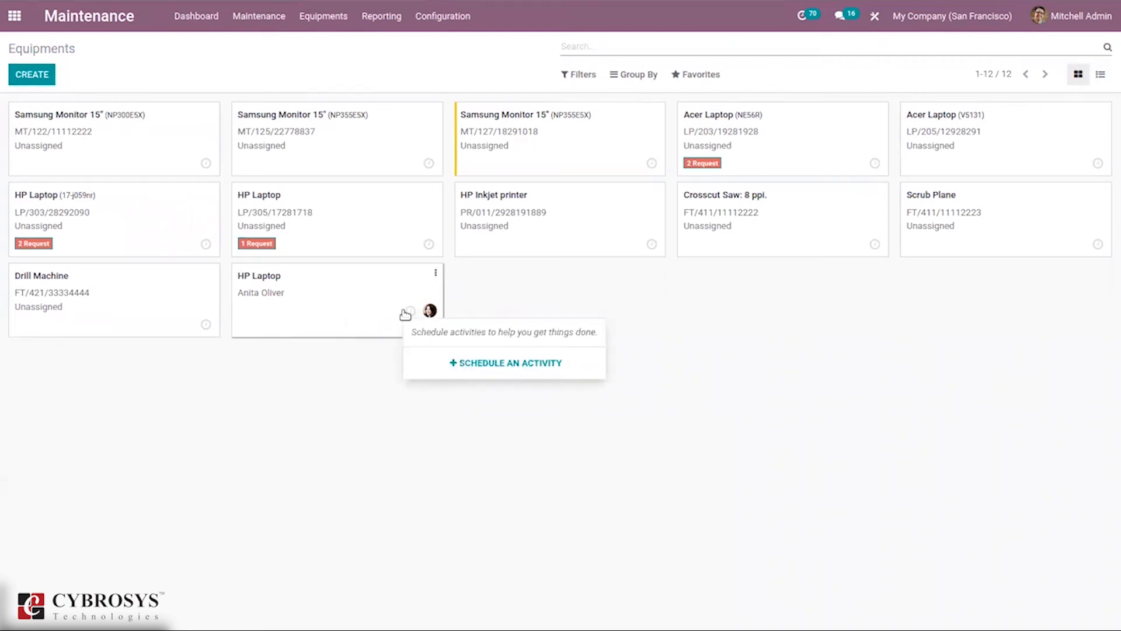
click(518, 368)
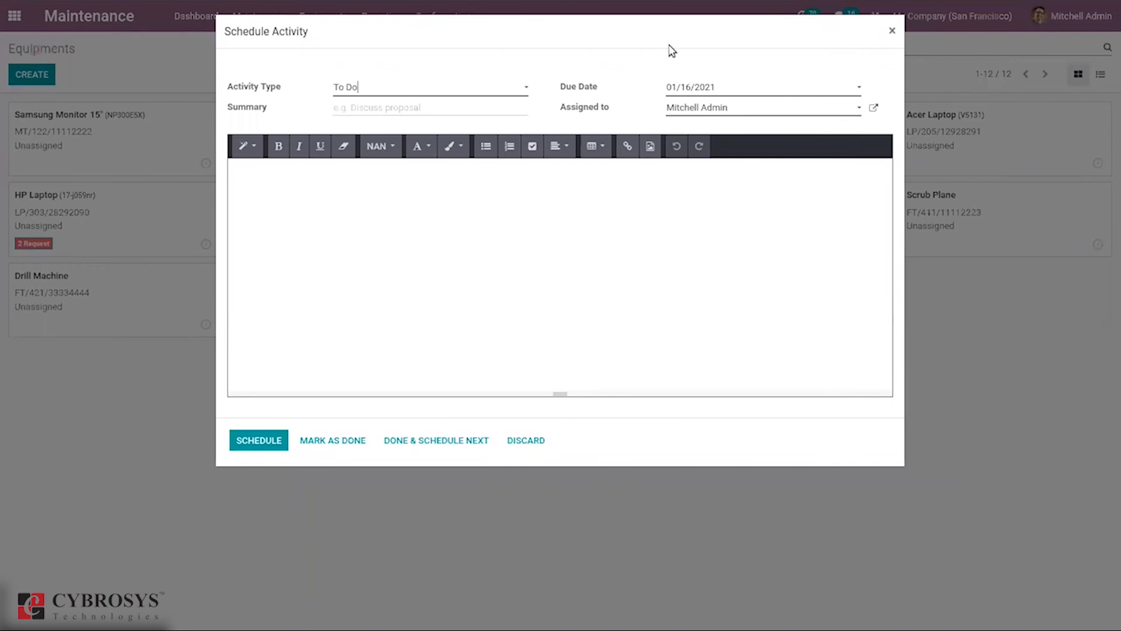
click(893, 32)
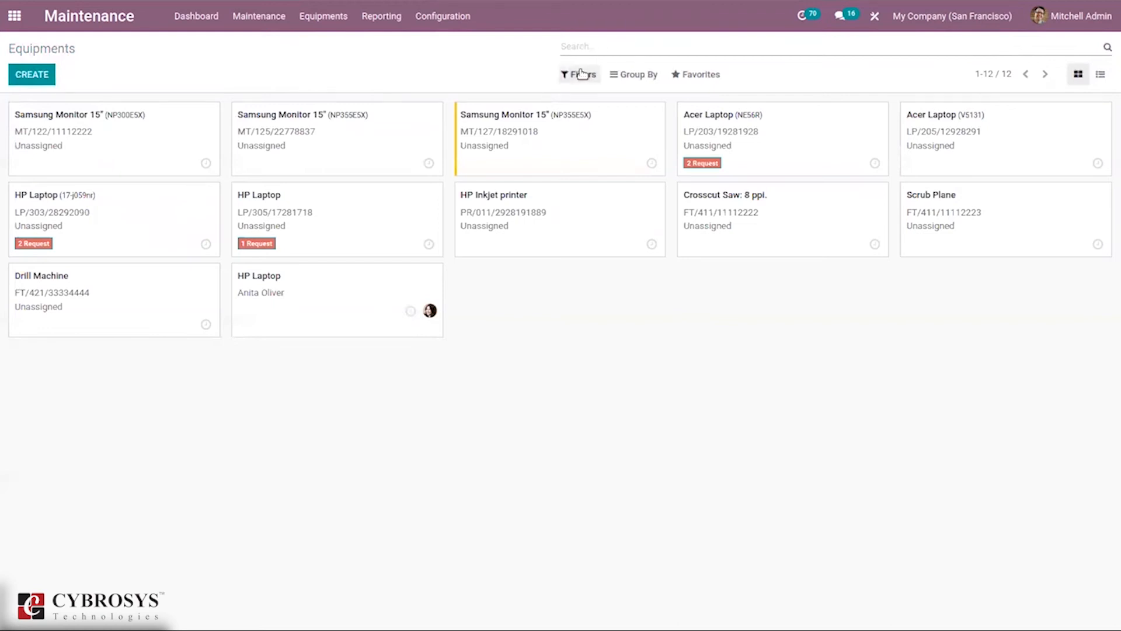
Review the filter and grouping options available for the equipment overview.
click(582, 73)
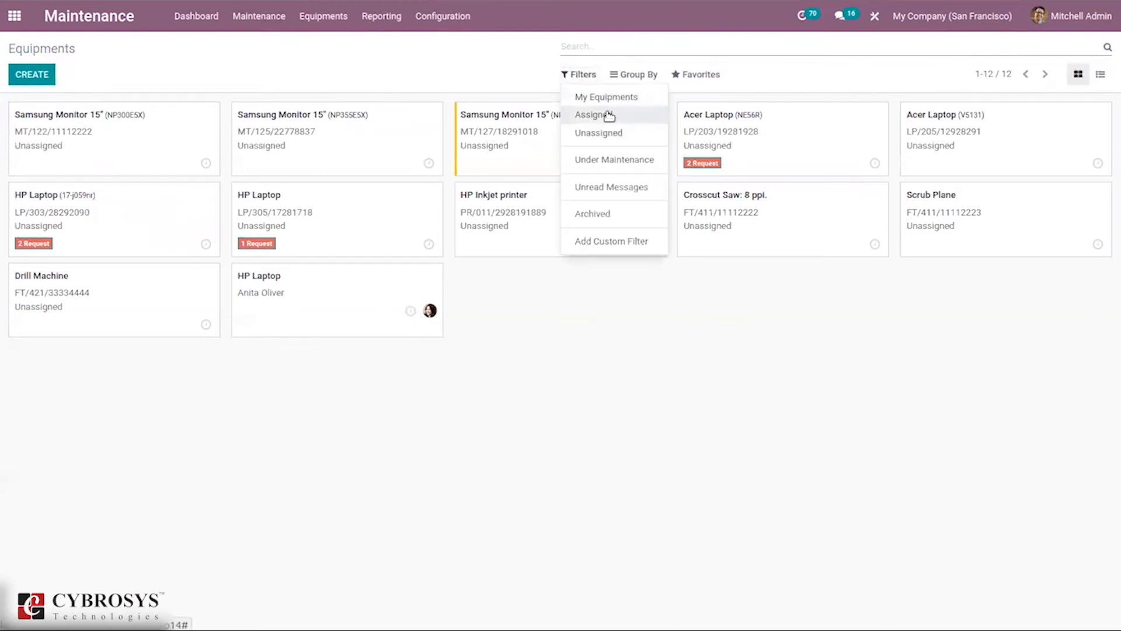
click(644, 78)
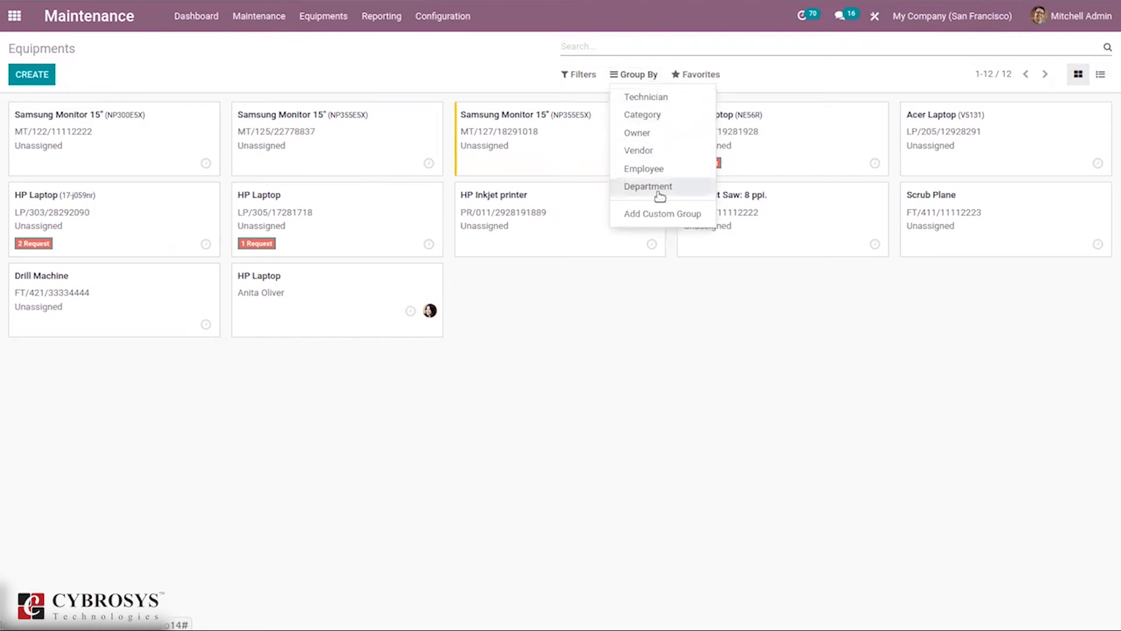
click(653, 366)
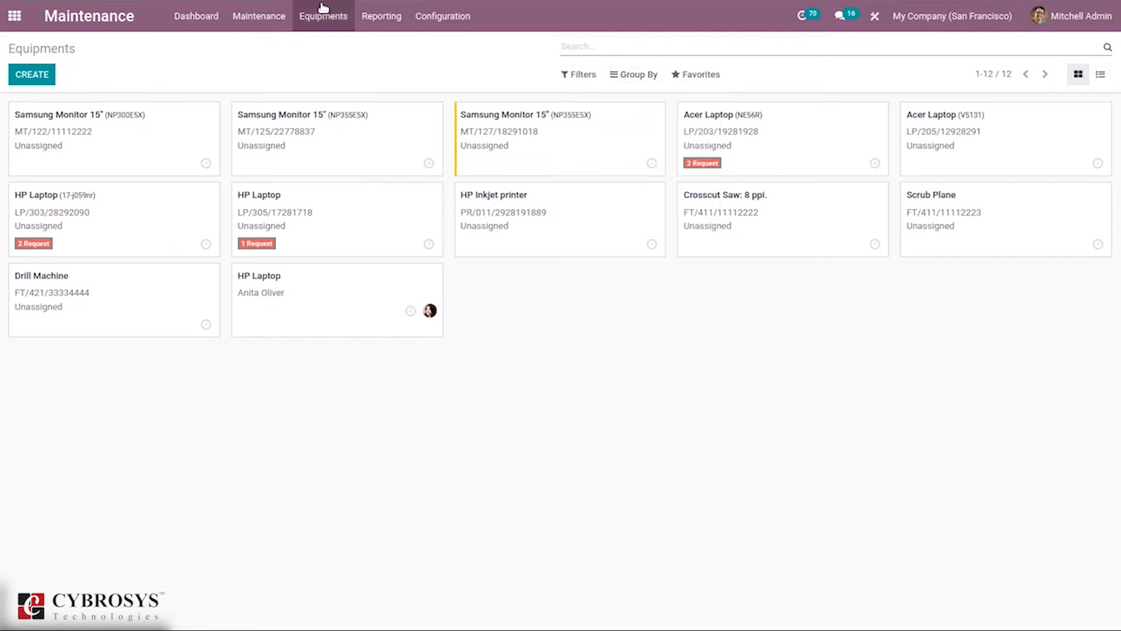
Review the general information and assigned equipment of the Assembly Line 1 work center and return to the work center list.
click(320, 23)
mouse_move(360, 24)
mouse_move(325, 21)
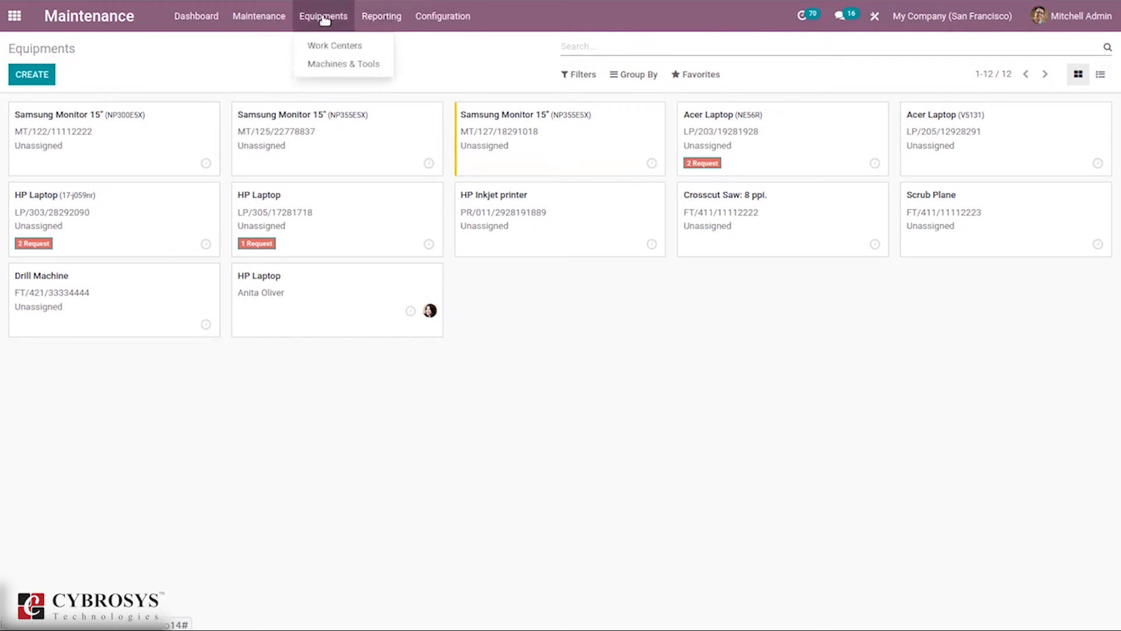
click(339, 45)
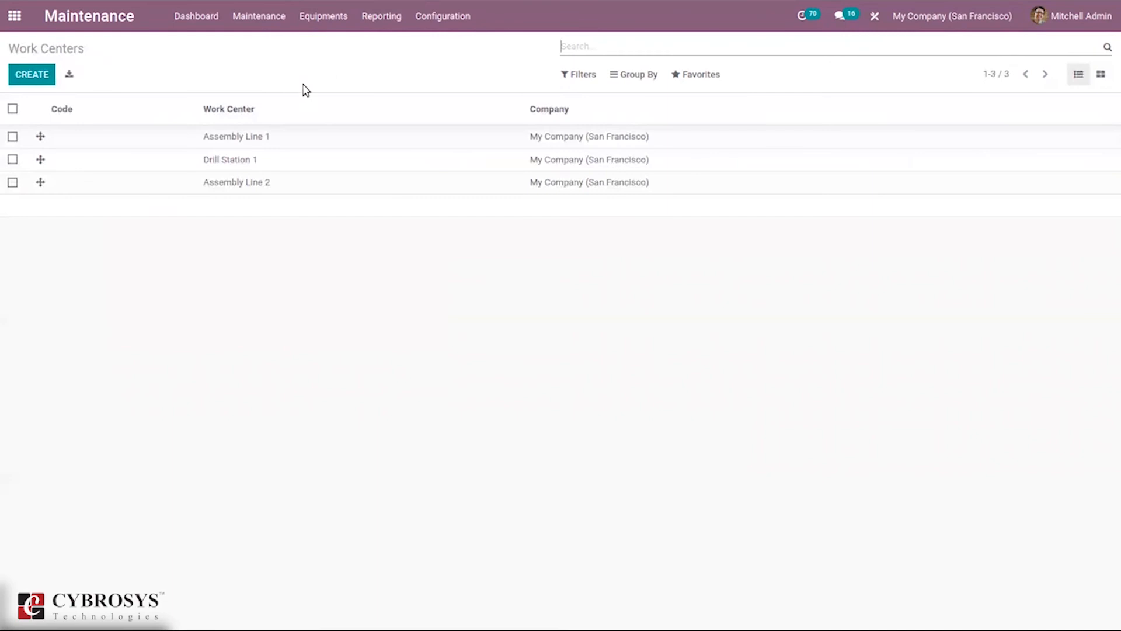
click(233, 142)
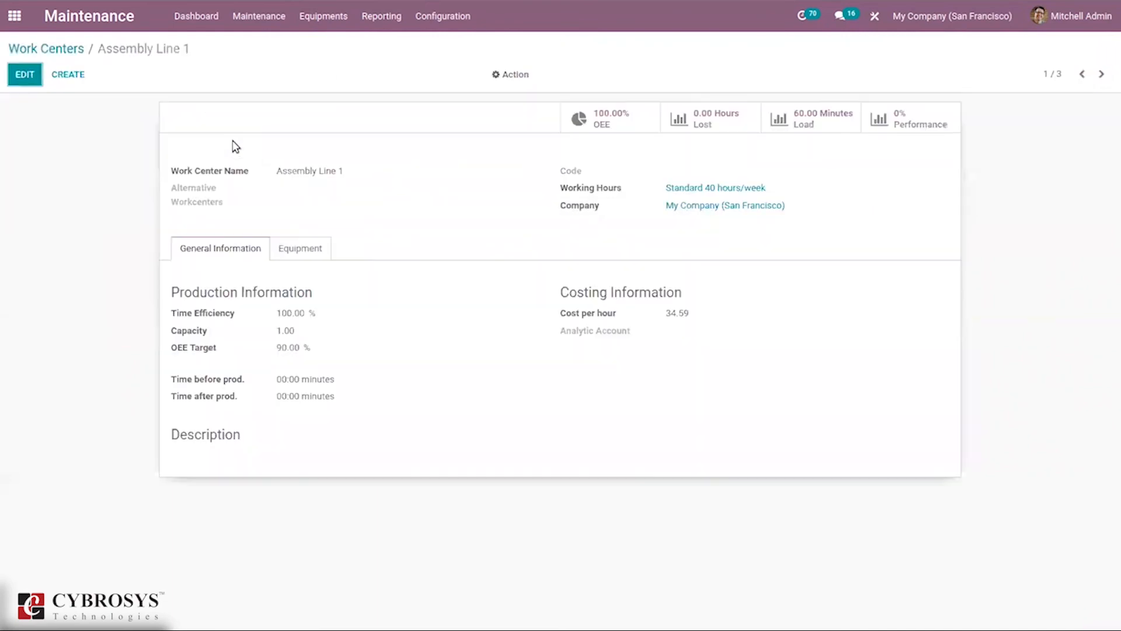
click(25, 74)
click(282, 258)
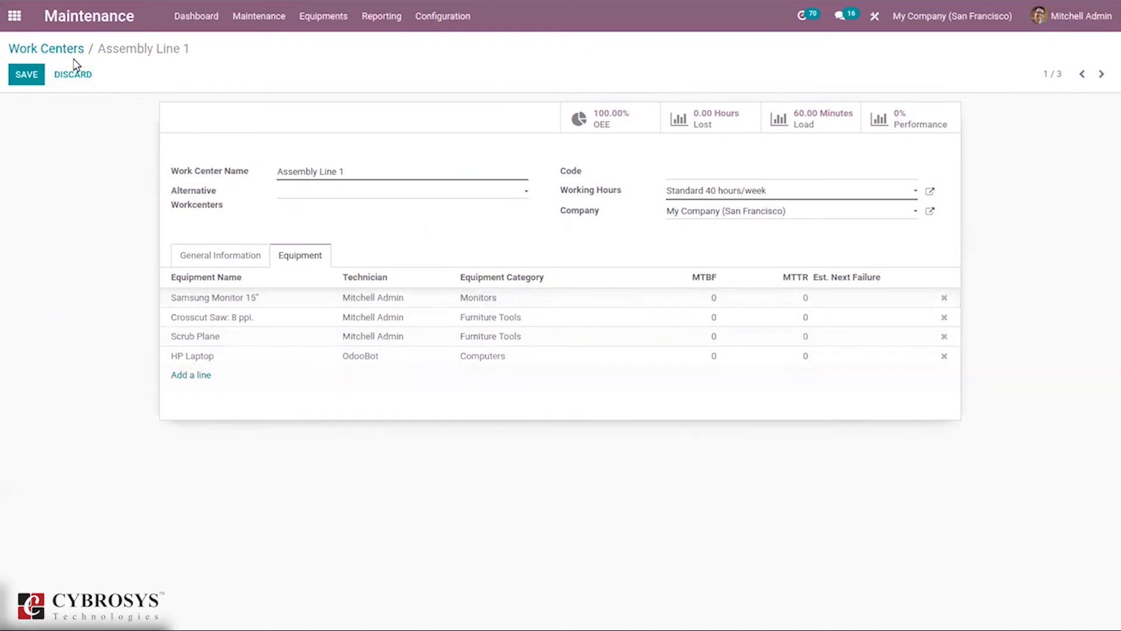
click(220, 255)
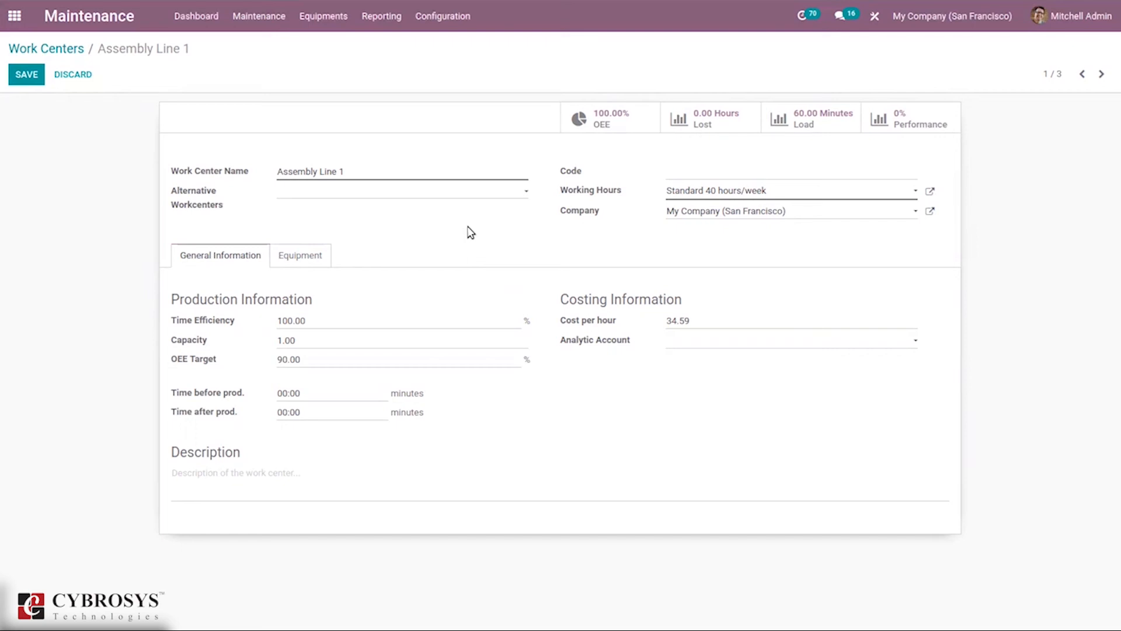
click(52, 49)
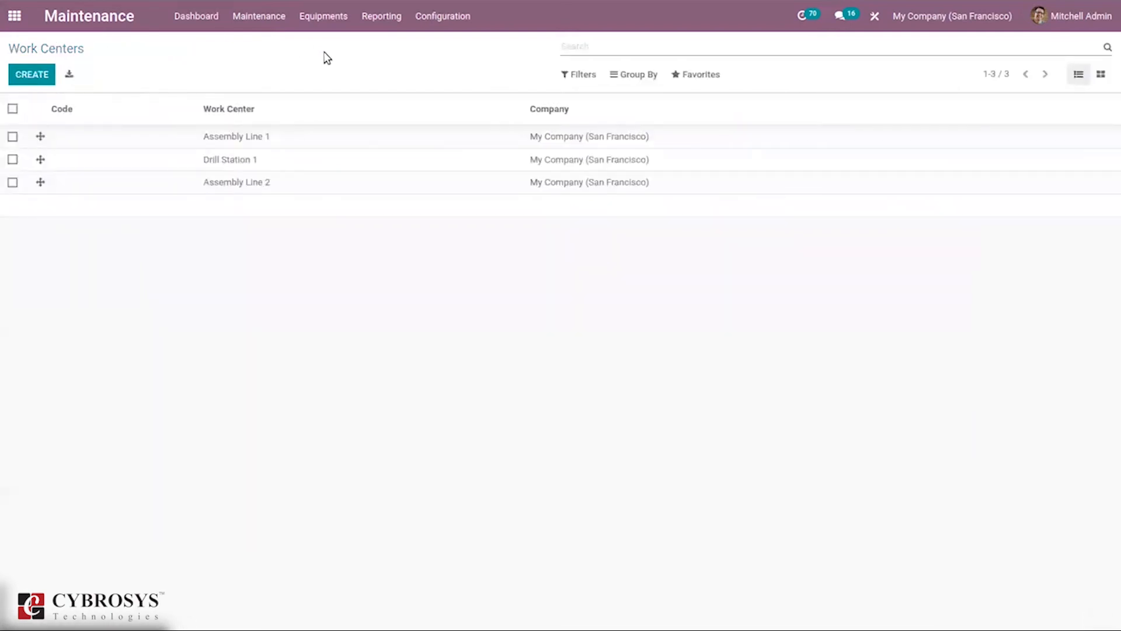
Switch to the Manufacturing app and start a new manufacturing order.
click(324, 18)
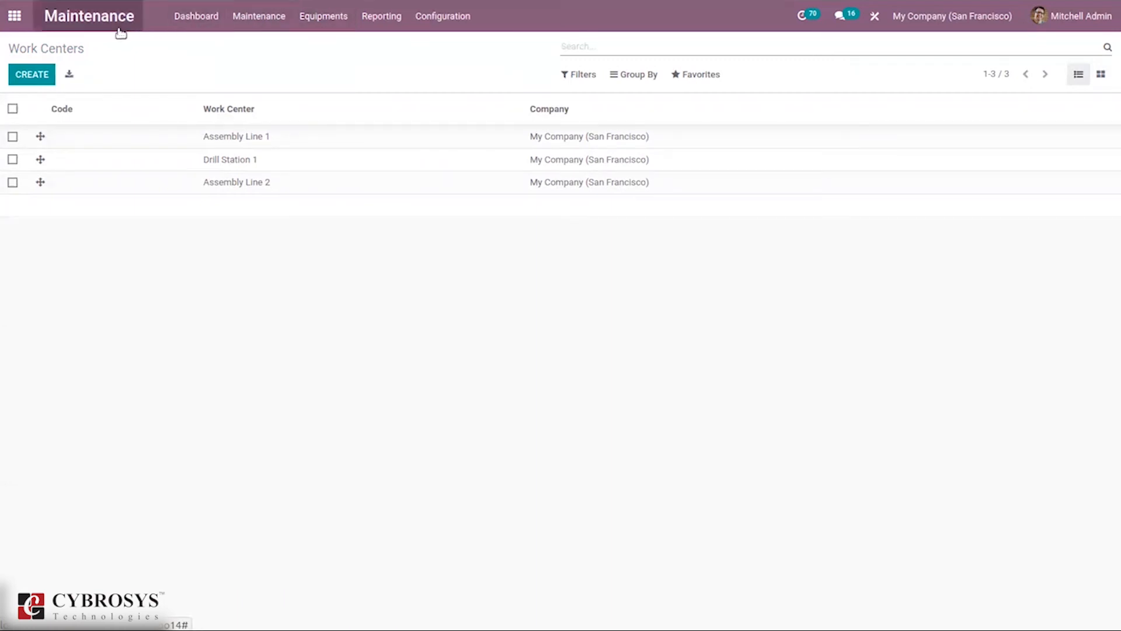
click(7, 18)
text(ma)
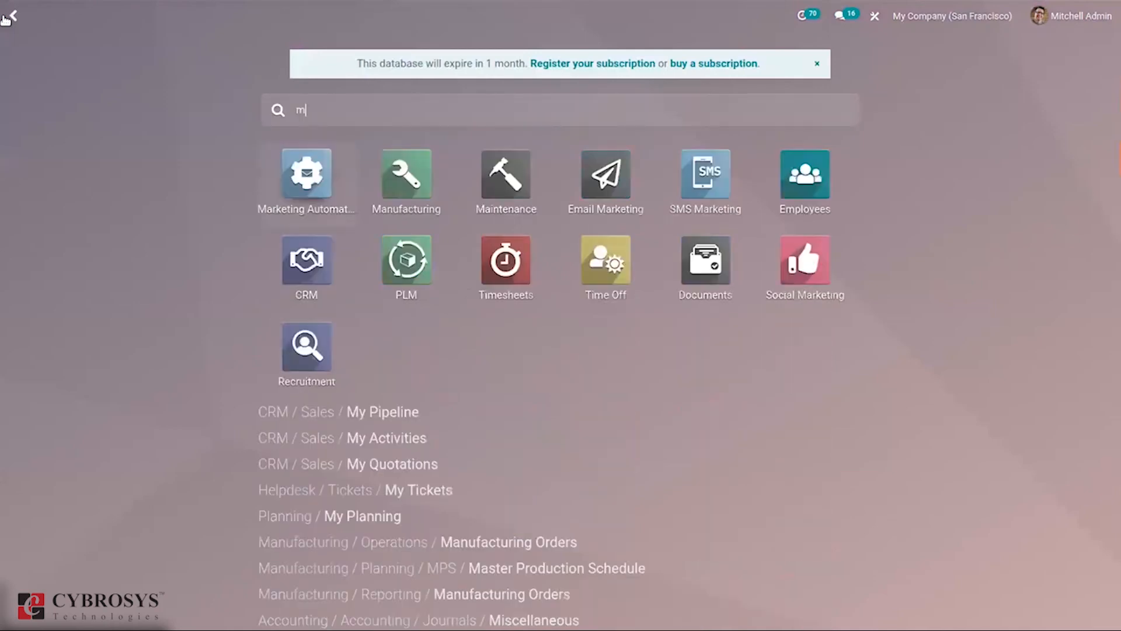
click(435, 170)
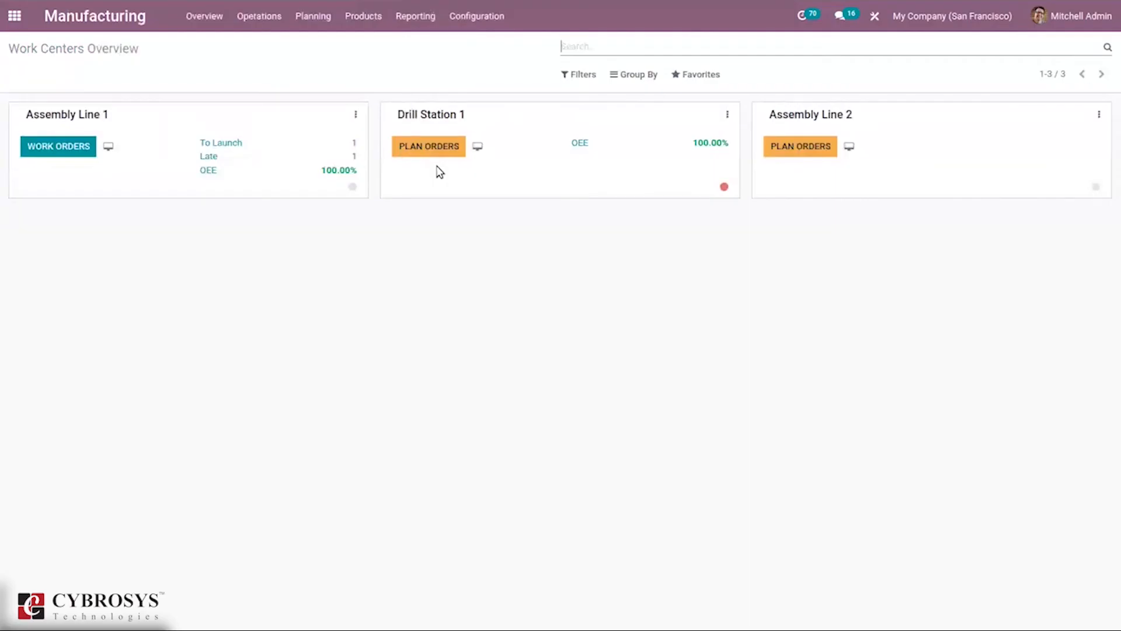
click(267, 19)
click(291, 51)
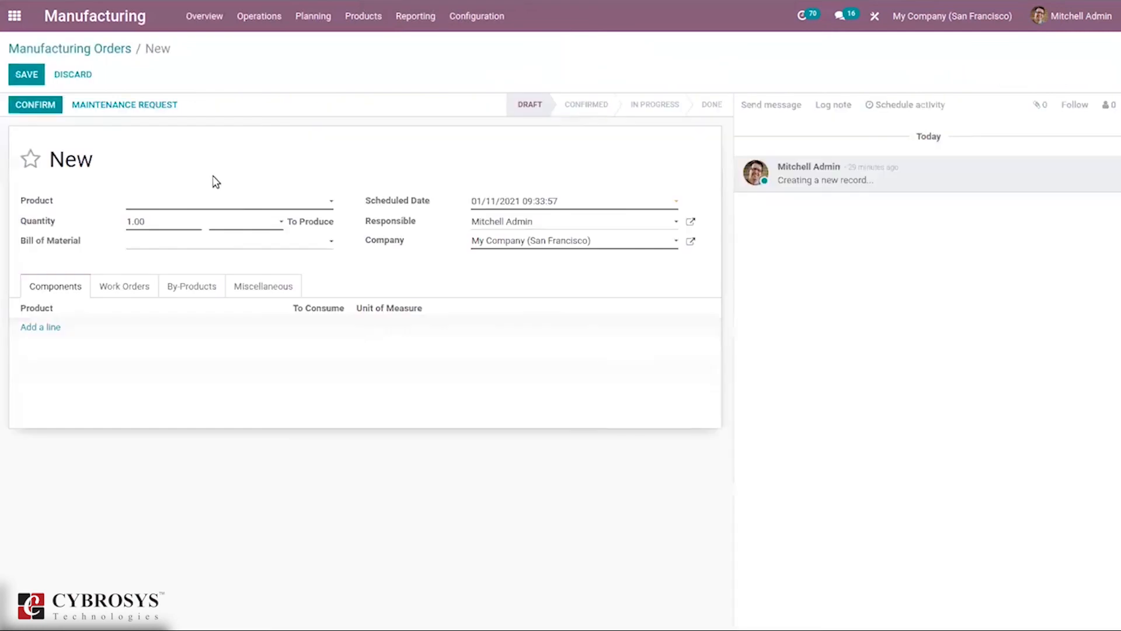
Choose [FURN_8522] Table Top as the product to manufacture and confirm the order.
click(195, 203)
text(t)
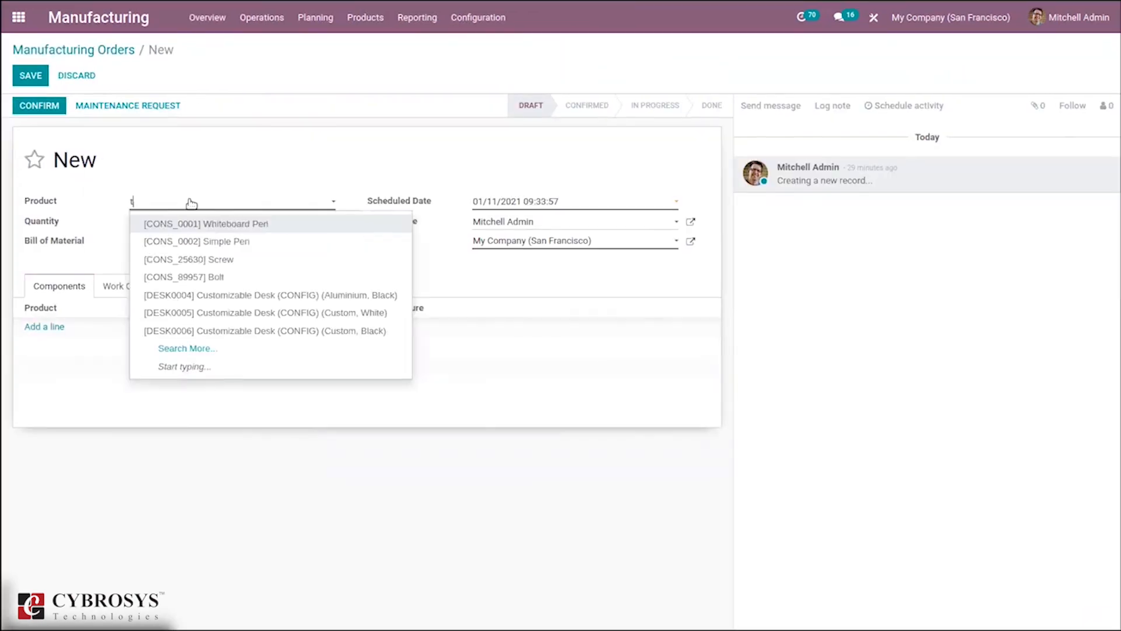
text(a)
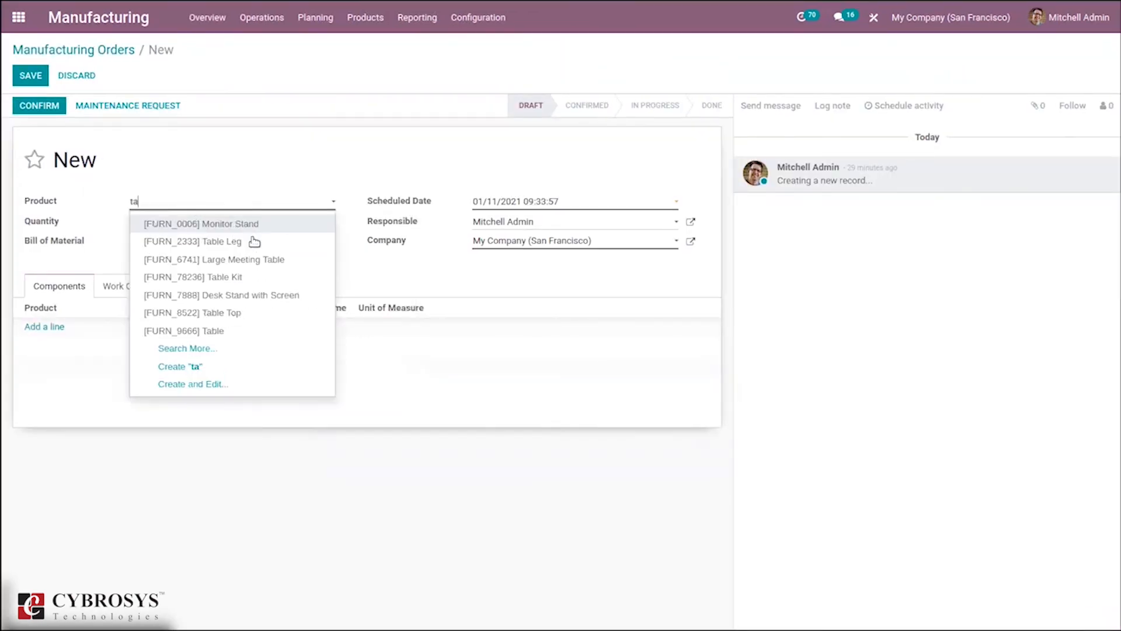
click(254, 314)
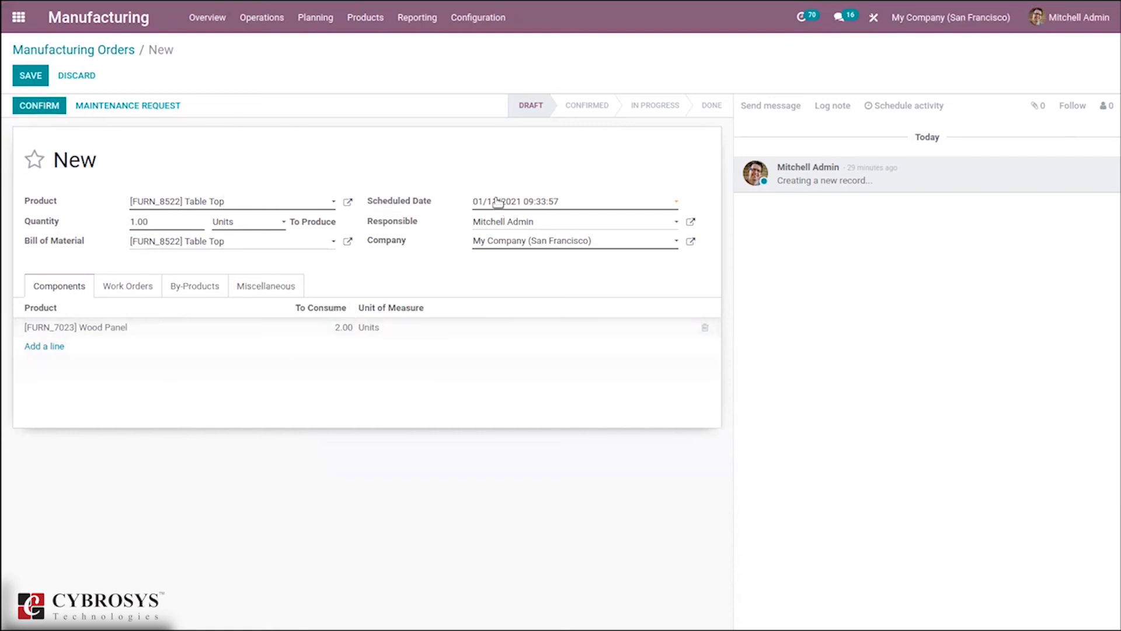
click(58, 110)
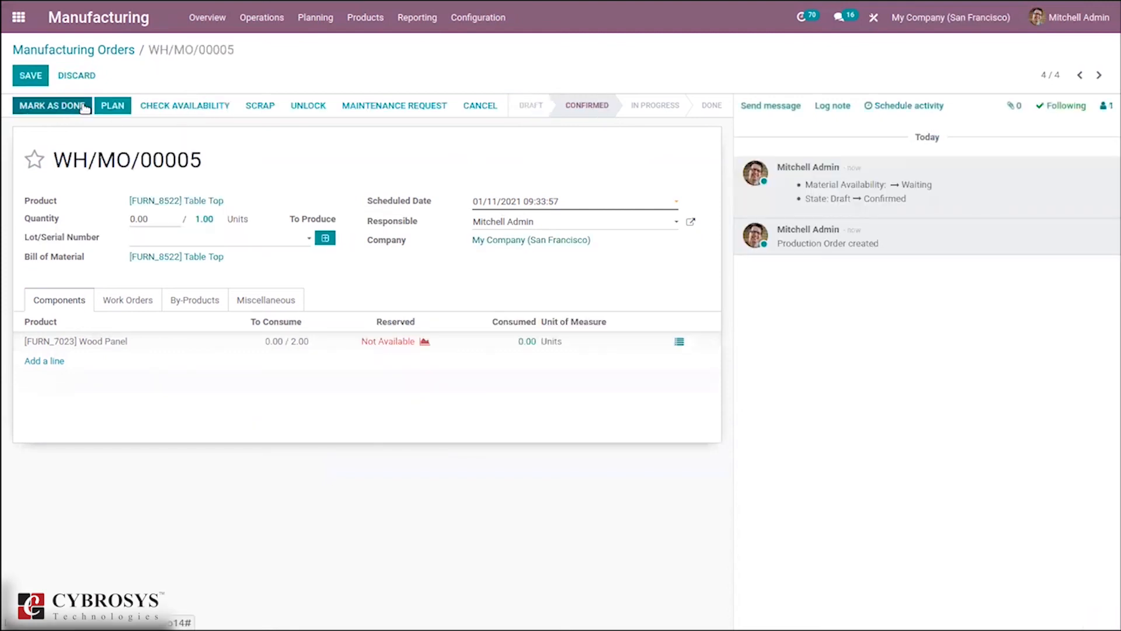
Start processing the Manual Assembly work order of the Table Top order in the tablet view.
click(193, 303)
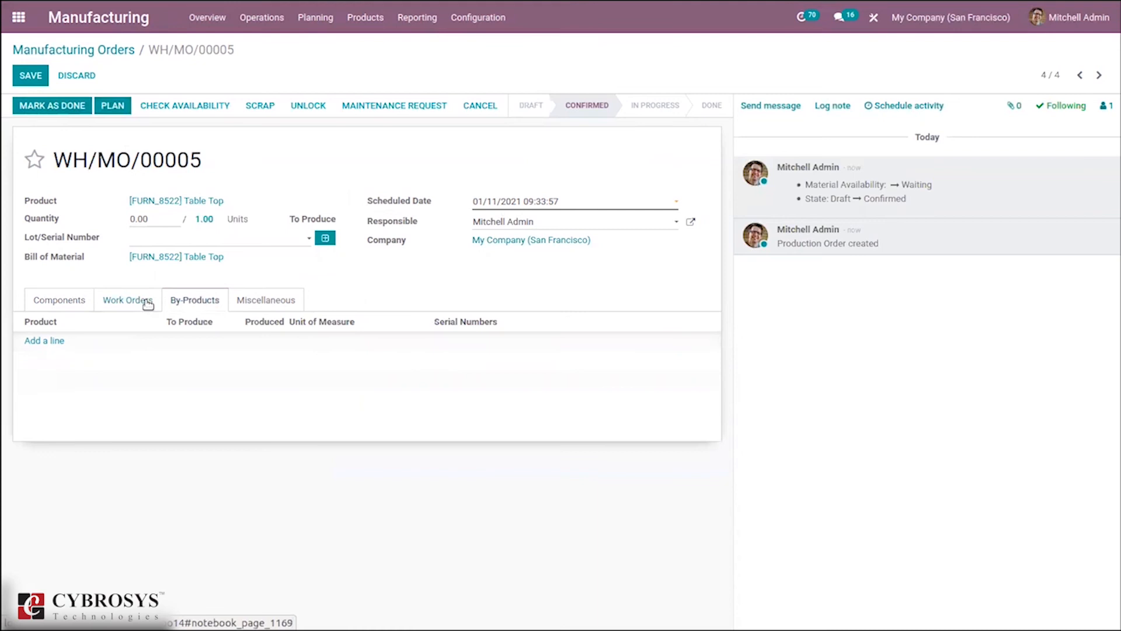
click(148, 303)
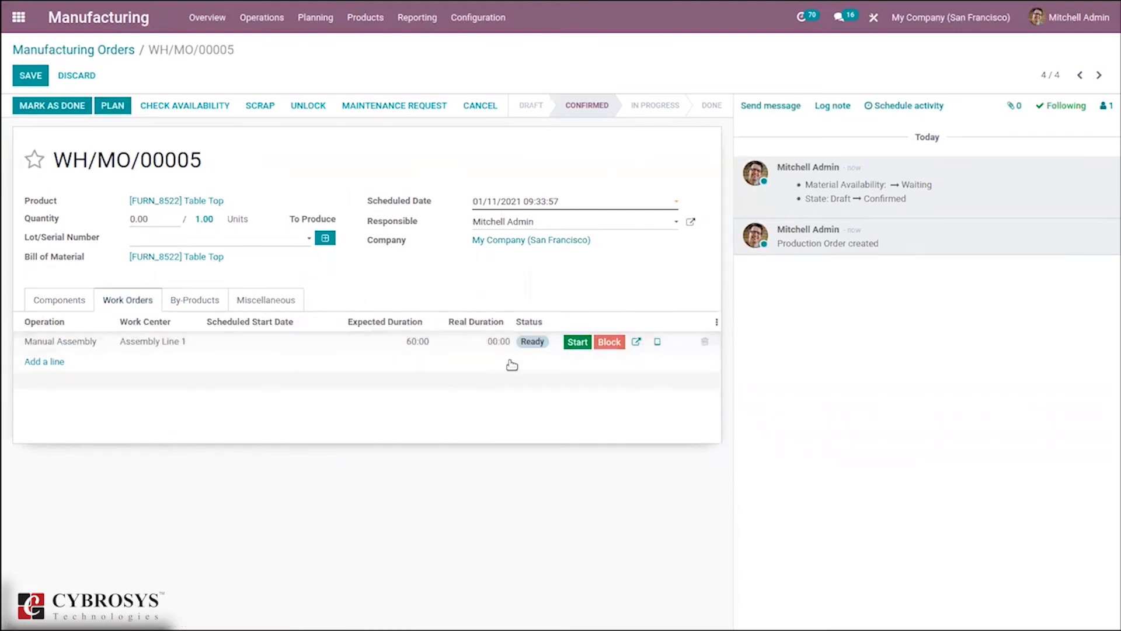
click(659, 343)
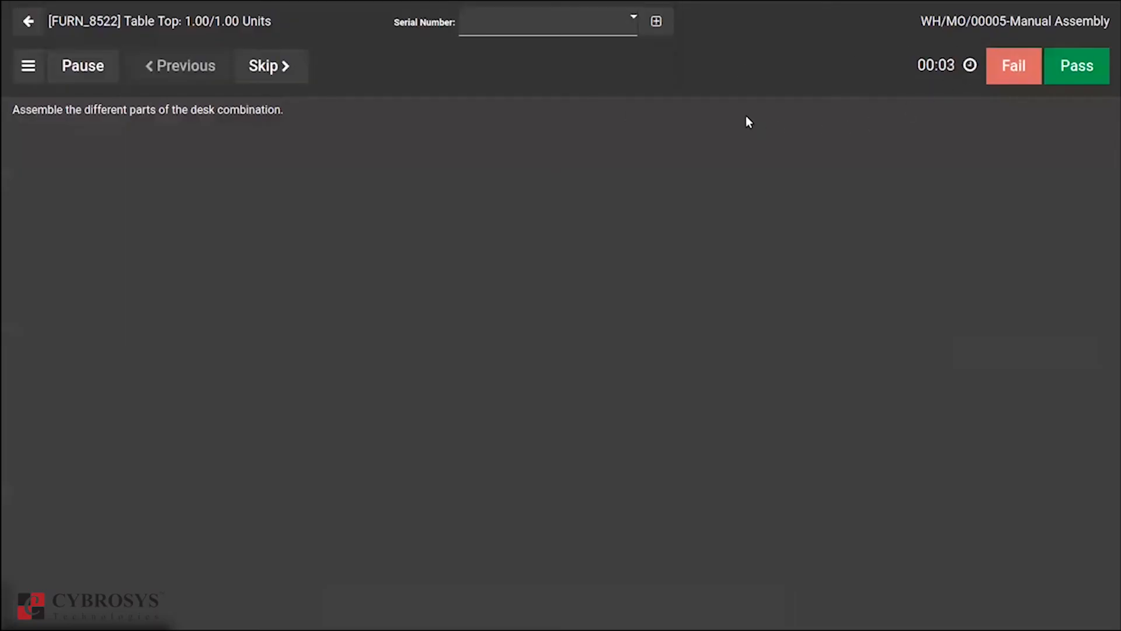
Return to the manufacturing order, review its blank maintenance request form and leave it without saving.
click(24, 17)
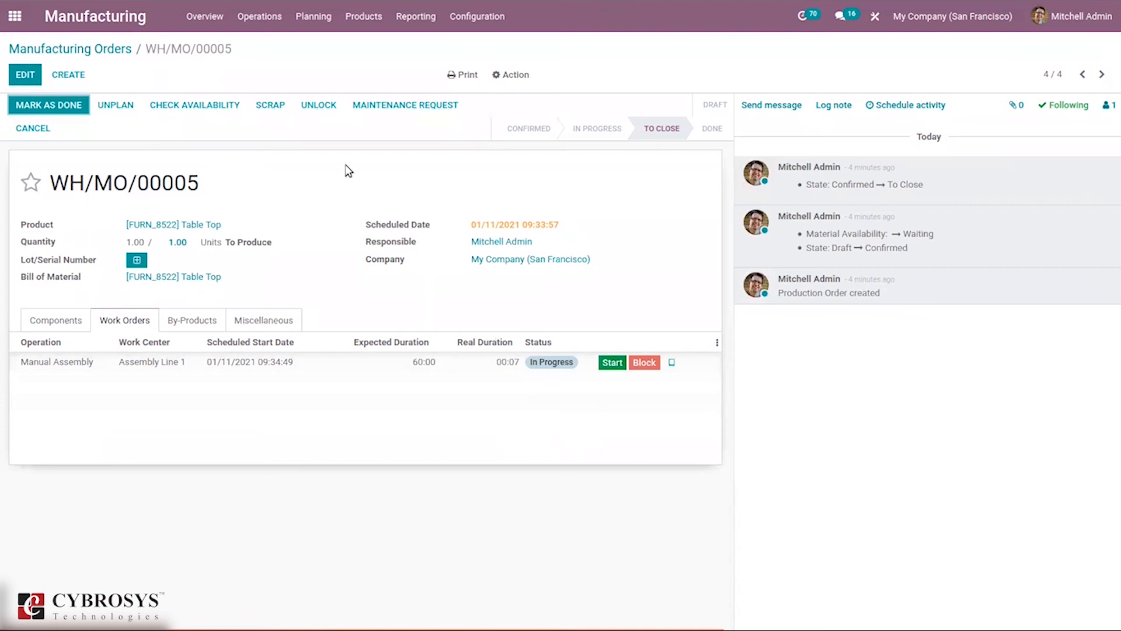
click(402, 110)
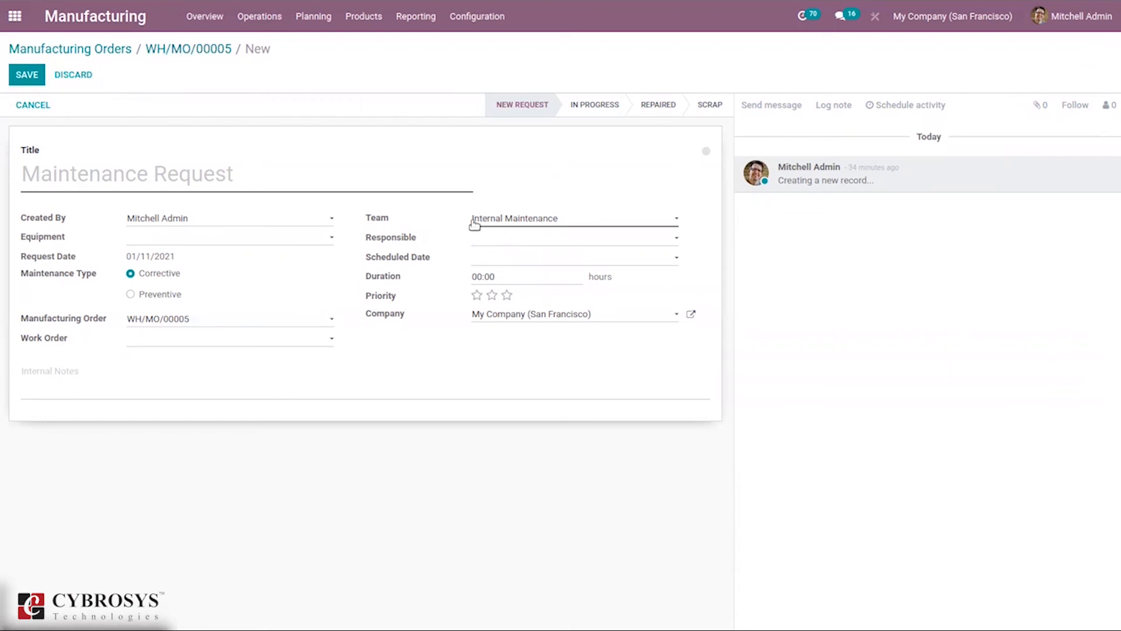
click(185, 49)
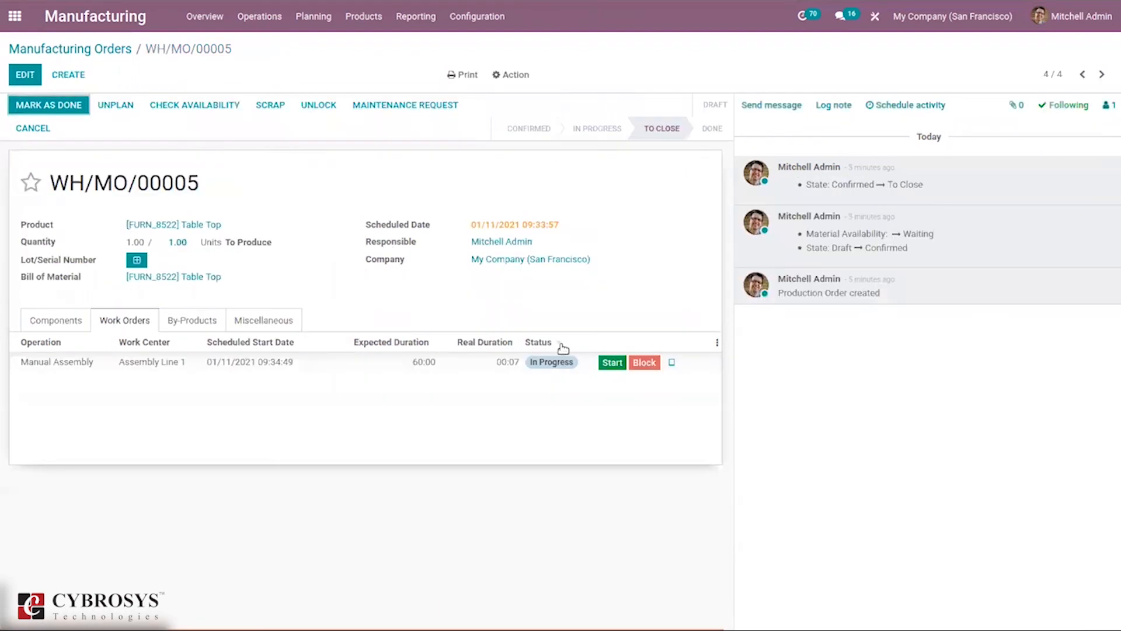
Reopen the Manual Assembly work order in the tablet view and start a maintenance request titled "Machine Failure" from it.
click(673, 364)
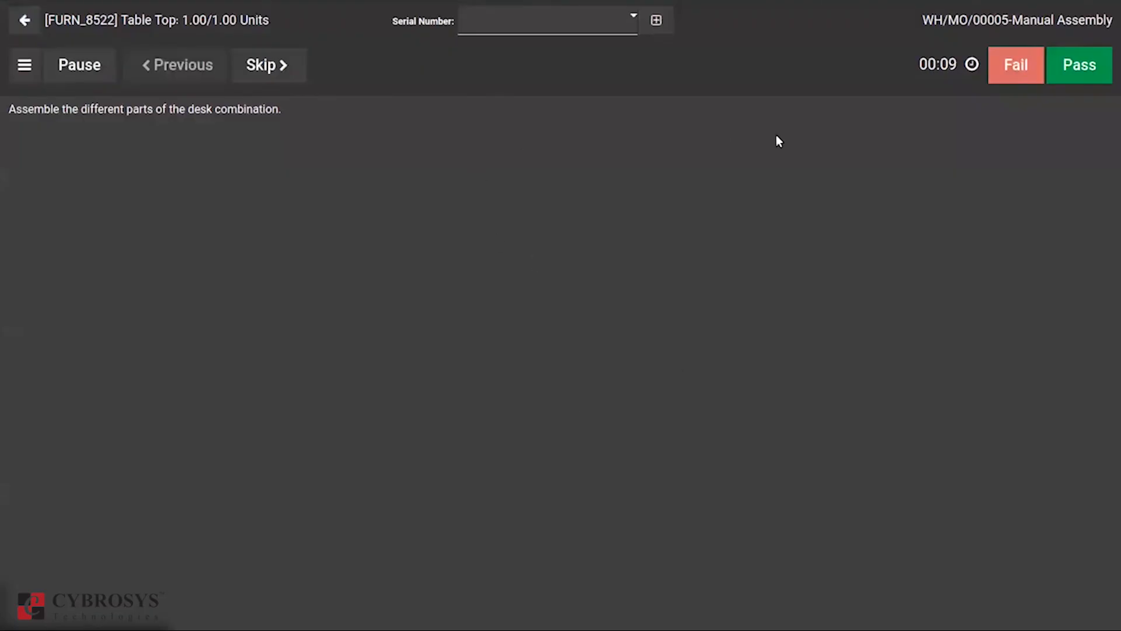
click(28, 68)
click(371, 275)
click(365, 122)
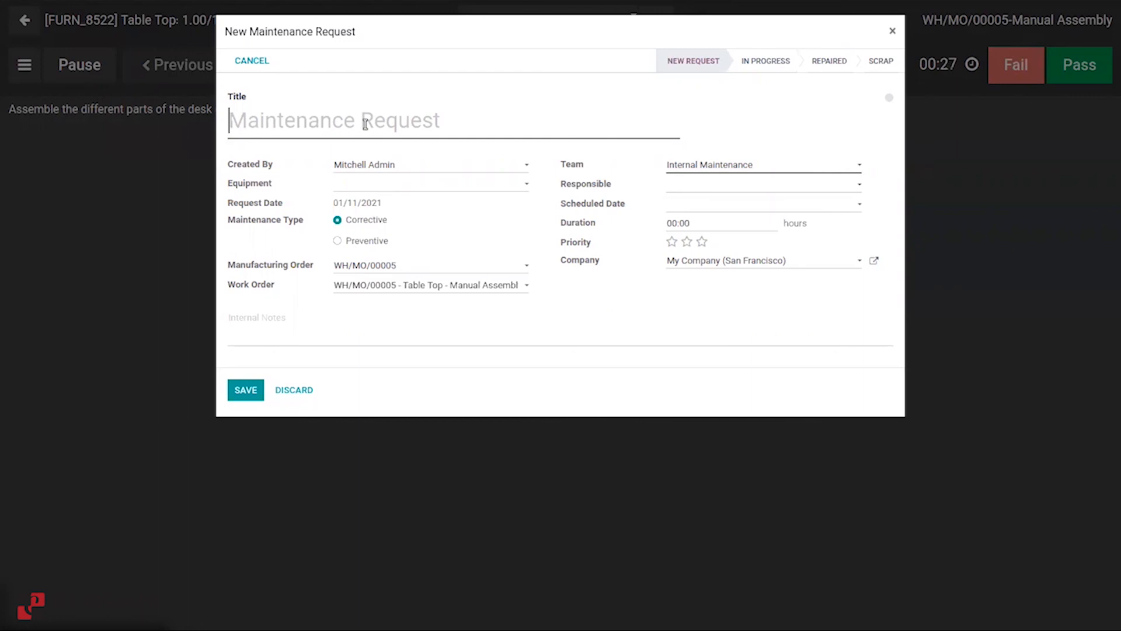
text(Machine)
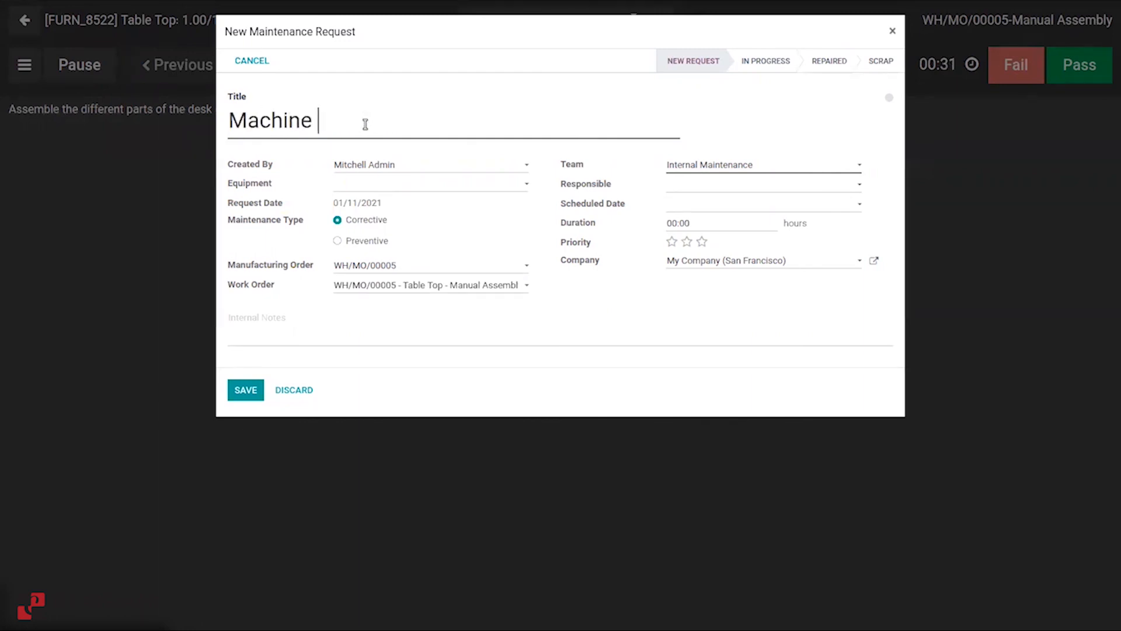
text( Failure)
Set the request's equipment to Acer Laptop/LP/205/12928291, duration to 00:30 and priority to three stars, save it, and return to the manufacturing order.
click(342, 188)
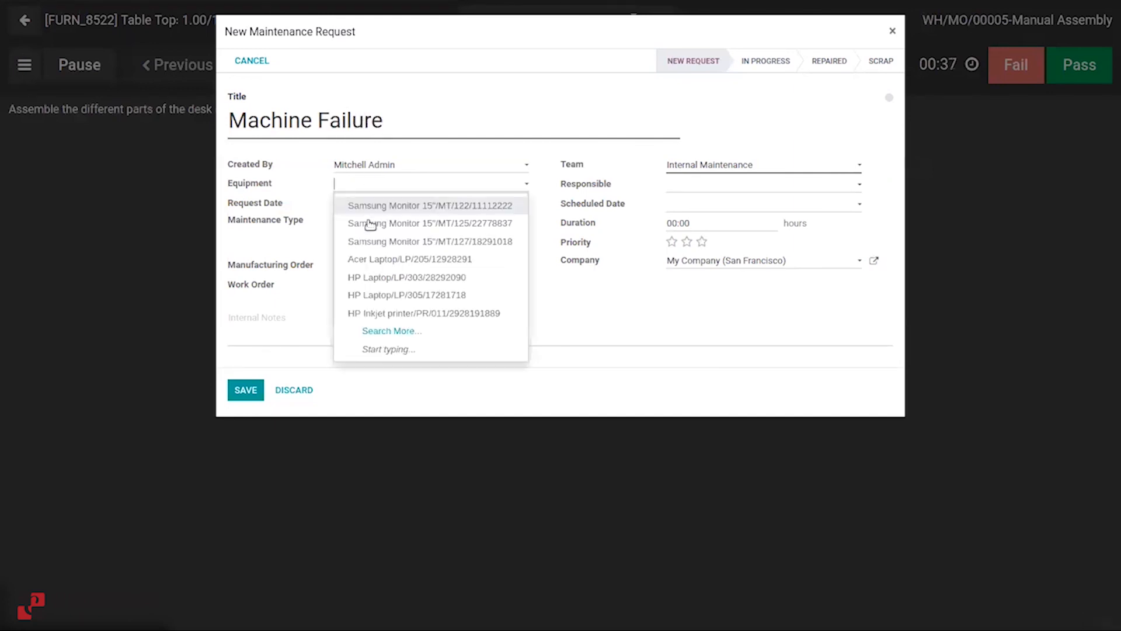
click(394, 257)
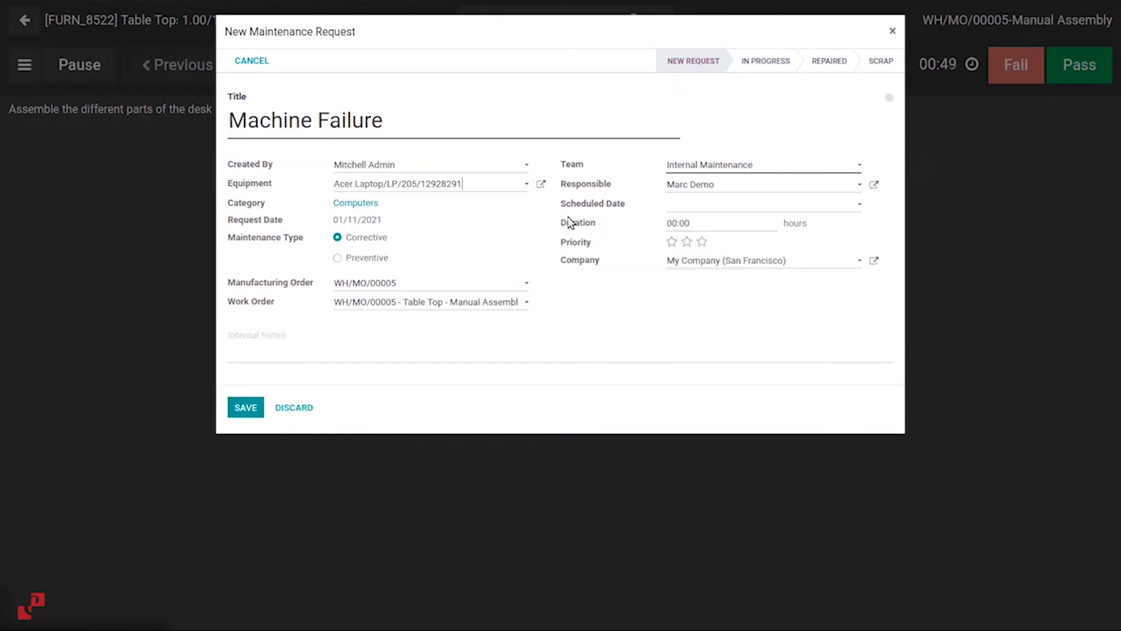
mouse_move(570, 222)
click(684, 223)
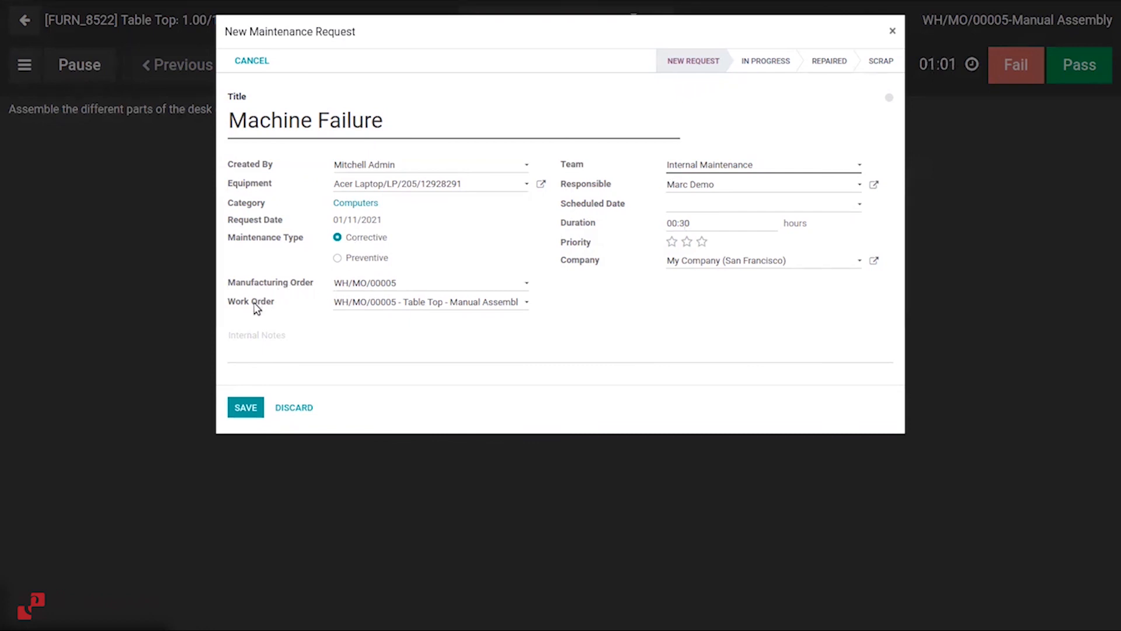
click(703, 241)
click(244, 408)
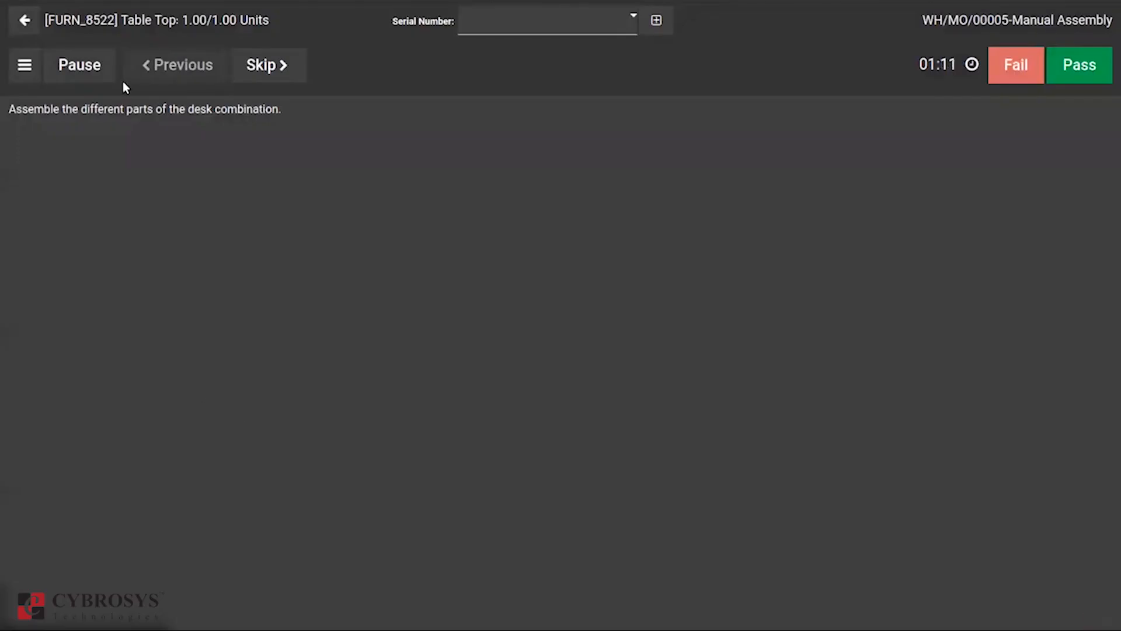
click(17, 25)
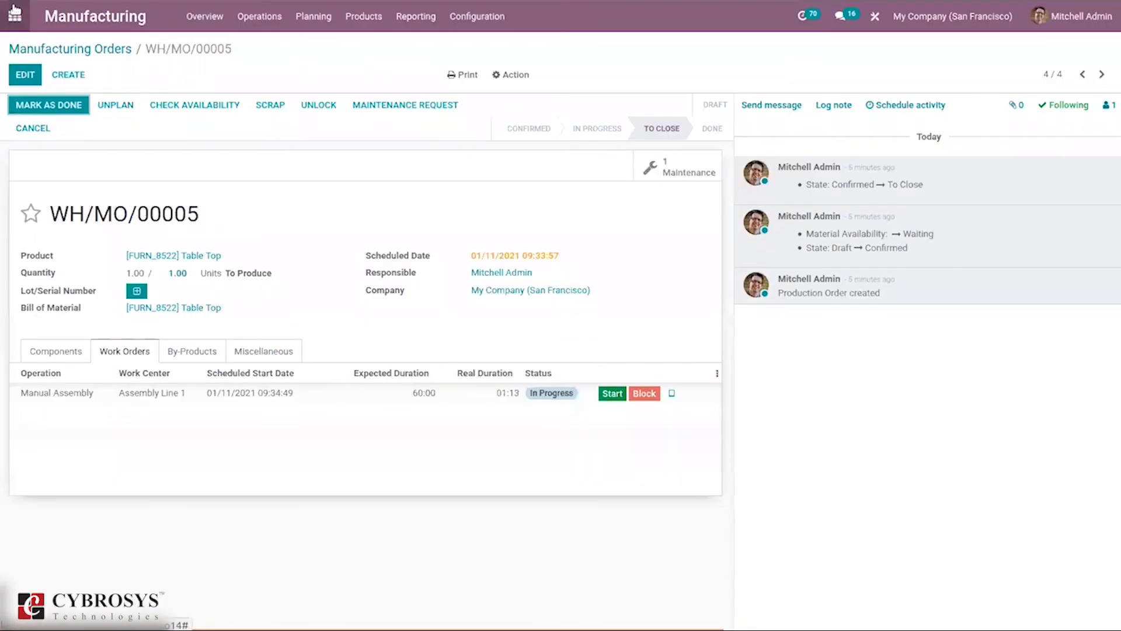
Switch to the Maintenance app and show the top-priority requests of the Internal Maintenance team.
click(12, 12)
text(m)
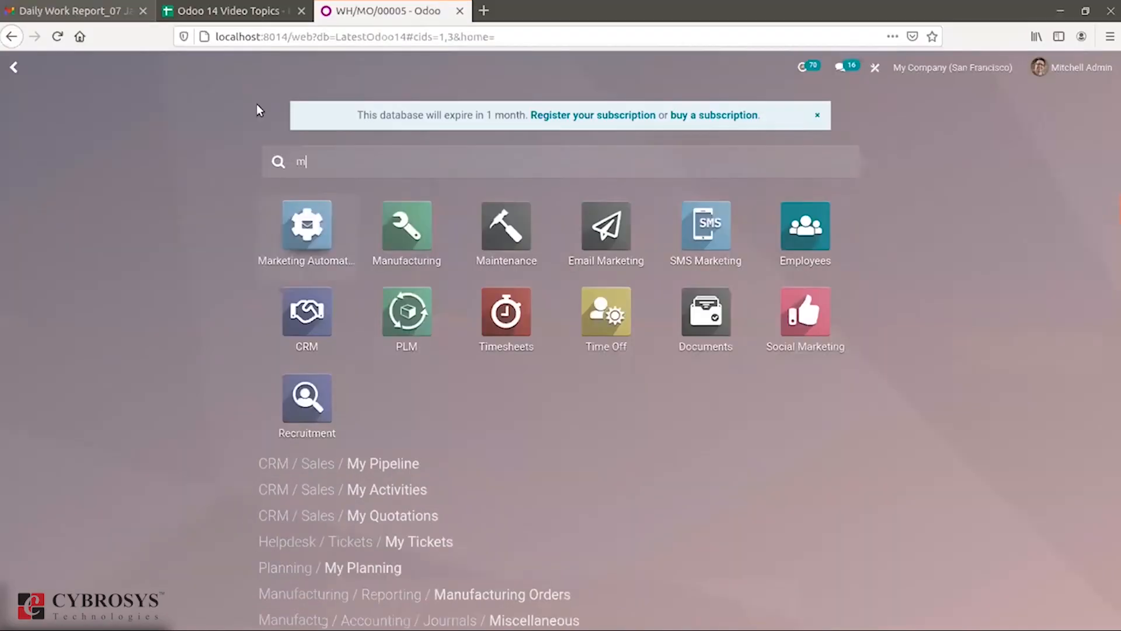
click(492, 186)
click(324, 16)
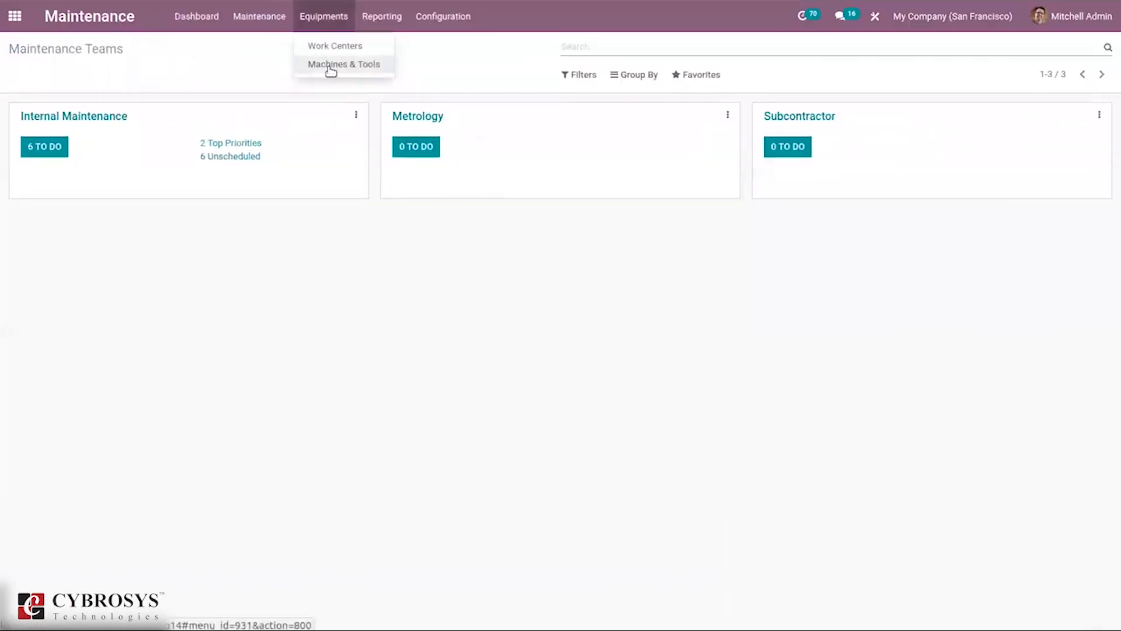
click(184, 69)
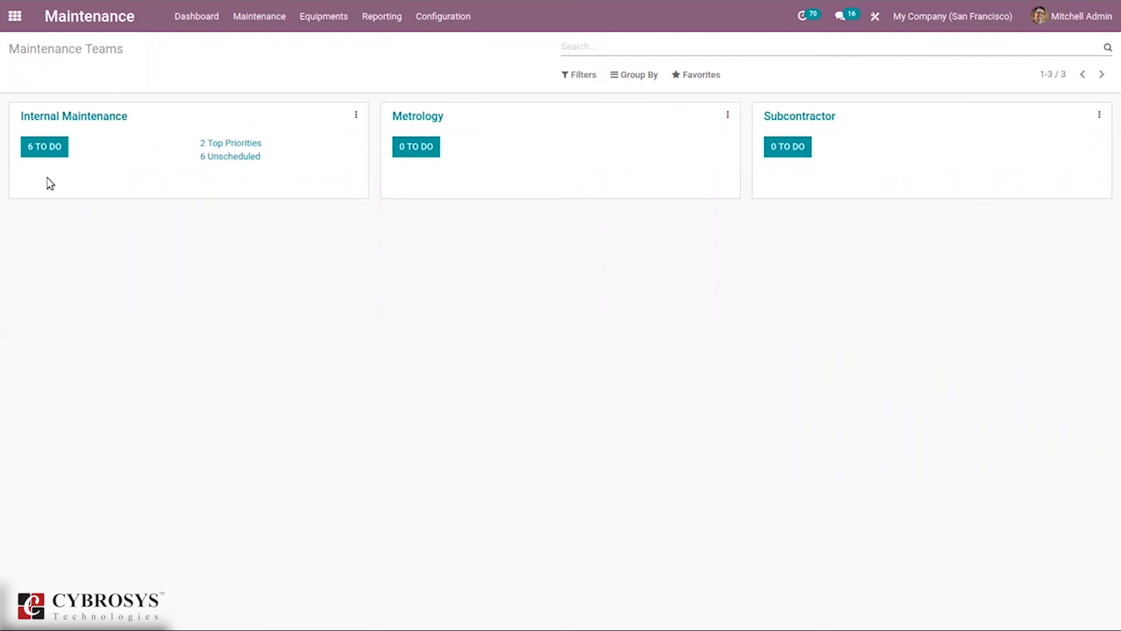
click(230, 146)
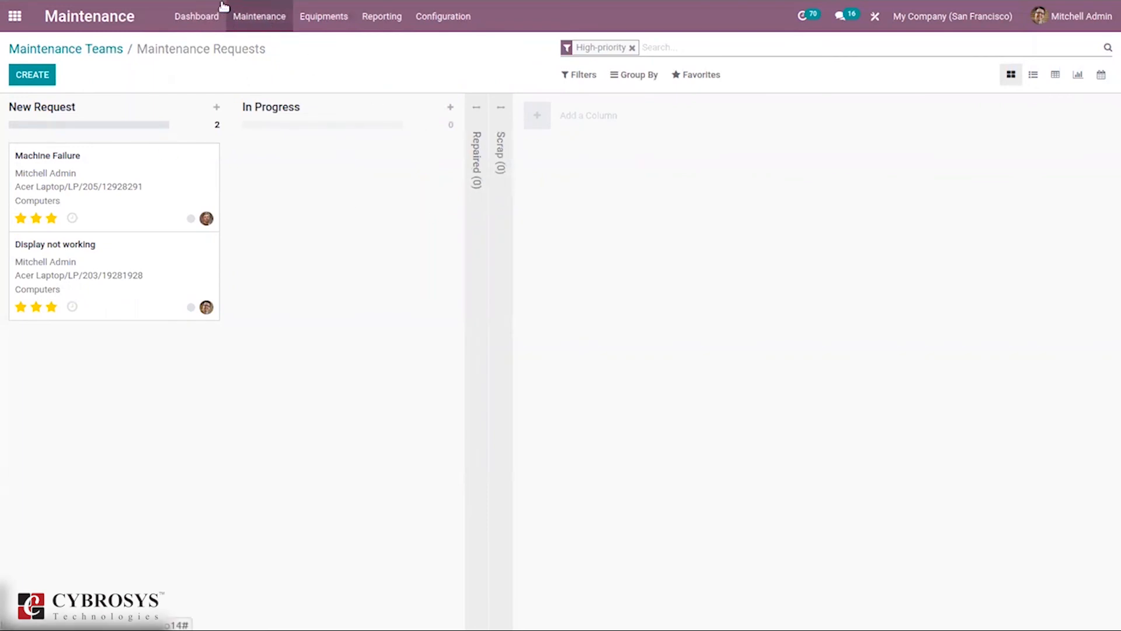
Open the Acer Laptop (V5131) record from Machines & Tools and show the maintenance requests linked to it.
click(320, 16)
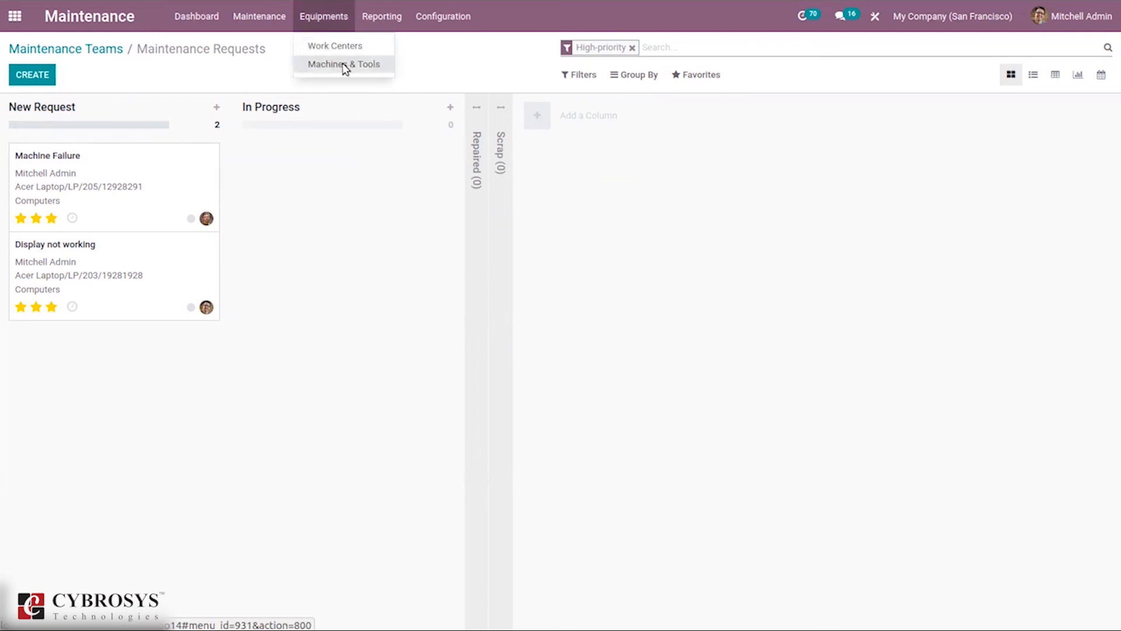
click(344, 64)
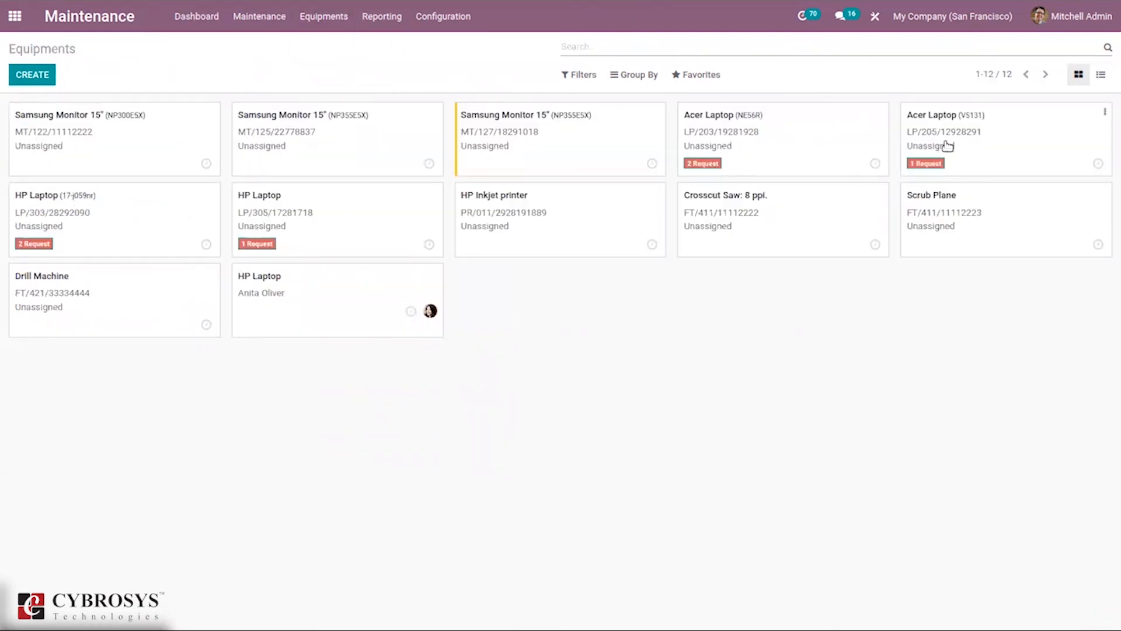
mouse_move(960, 161)
click(994, 153)
click(670, 121)
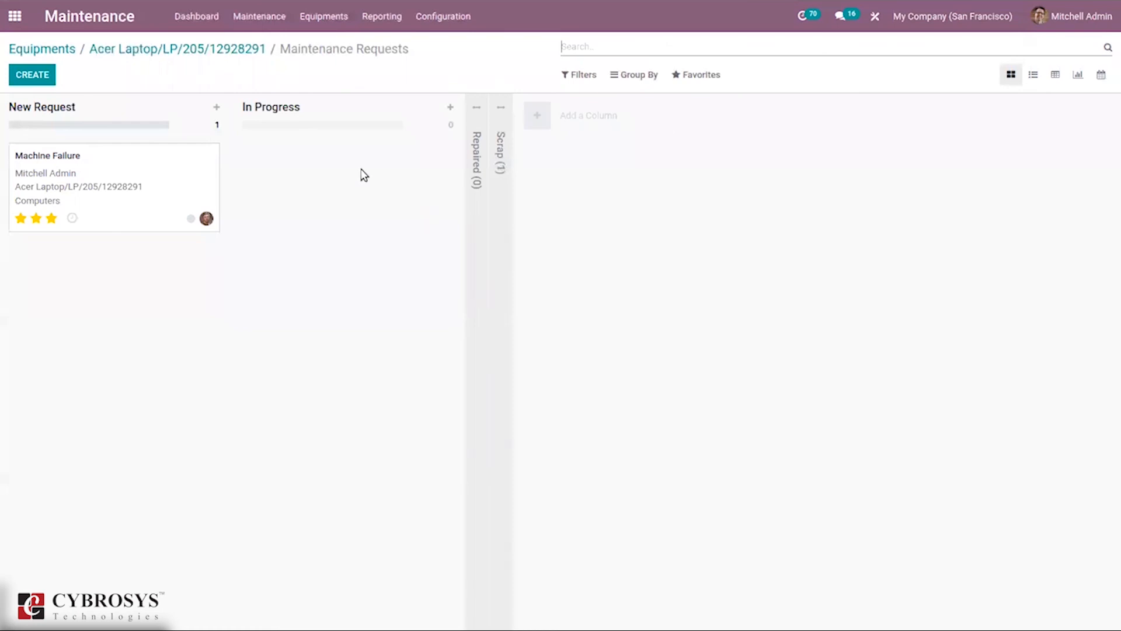
Unfold the Scrap and Repaired stages and move the Machine Failure request through In Progress to Repaired.
click(502, 165)
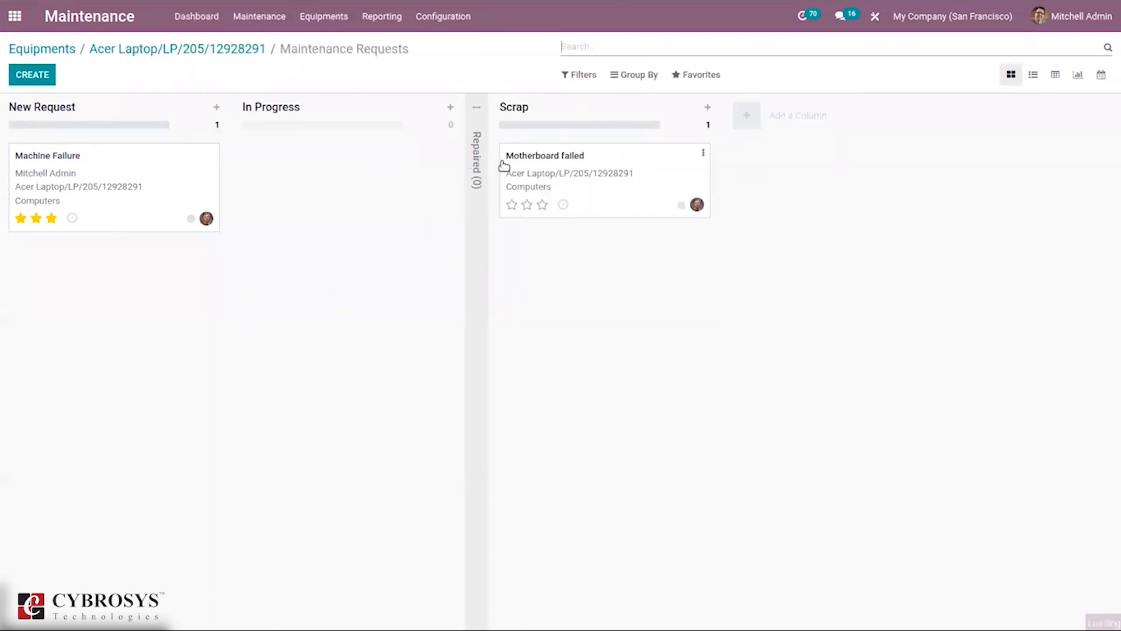
drag(72, 168, 297, 166)
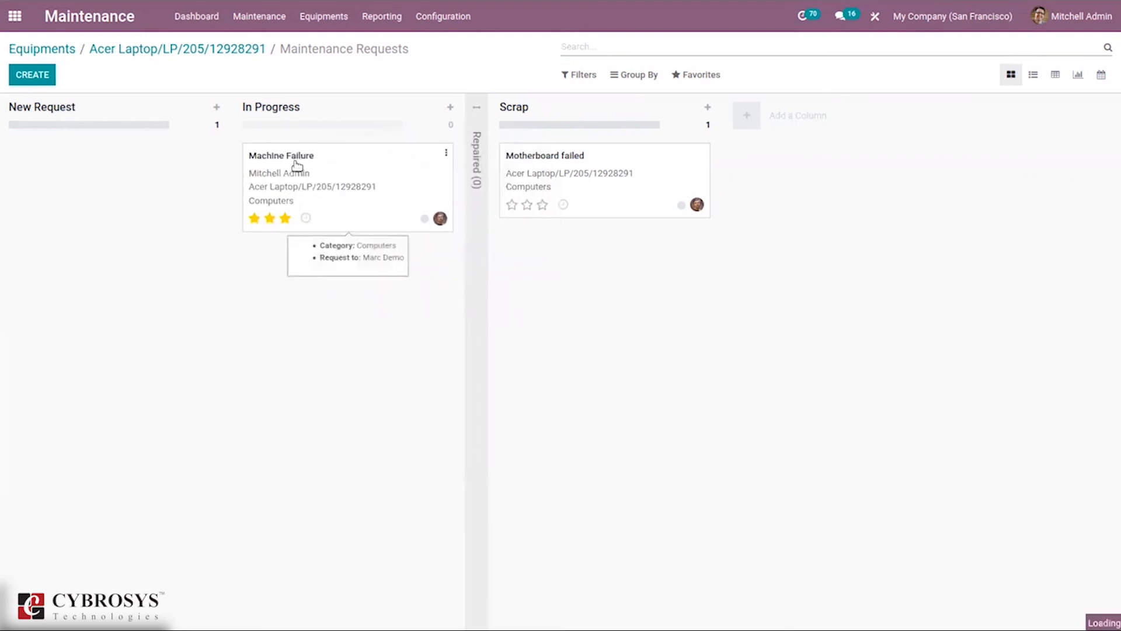
click(477, 149)
drag(323, 198, 601, 180)
Open the Maintenance Requests report to view the requests charted by technician and stage.
click(324, 16)
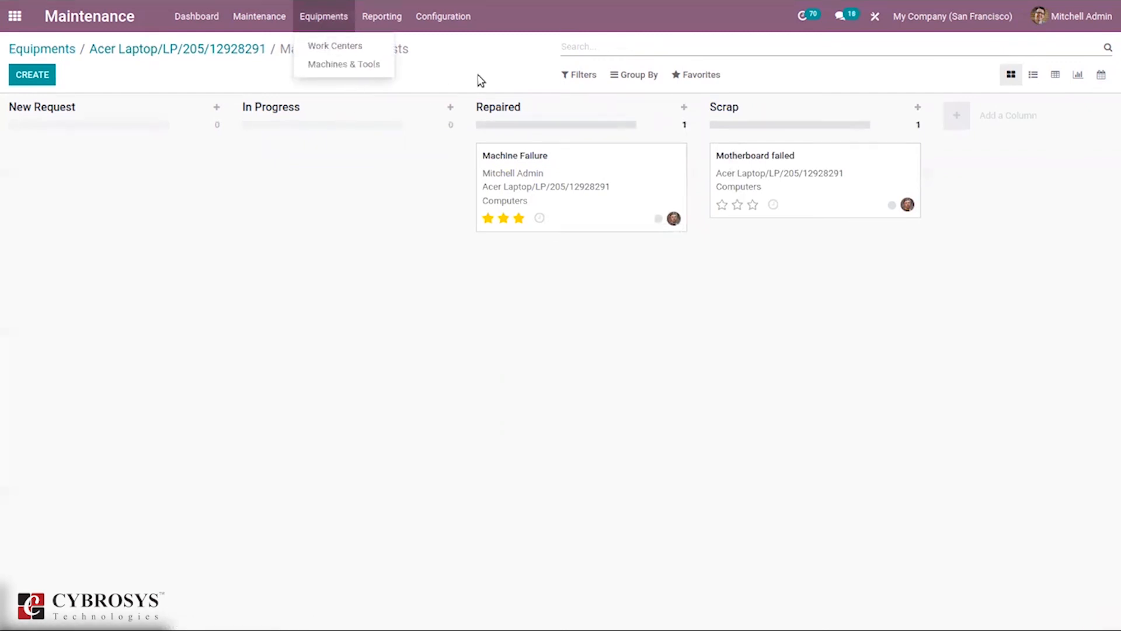
click(379, 13)
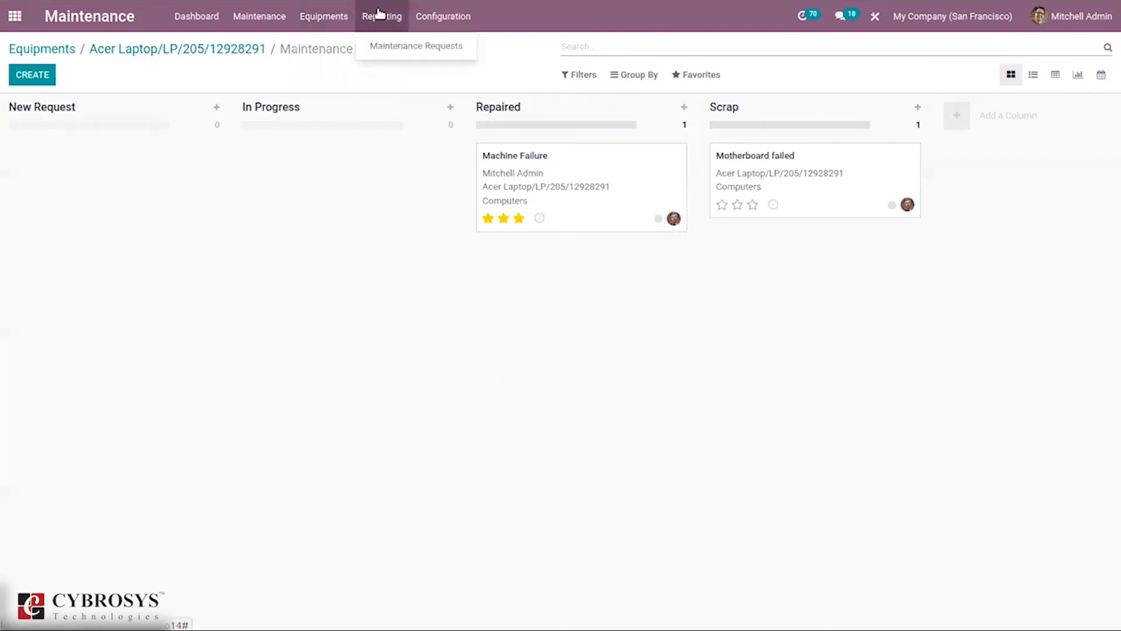
click(407, 46)
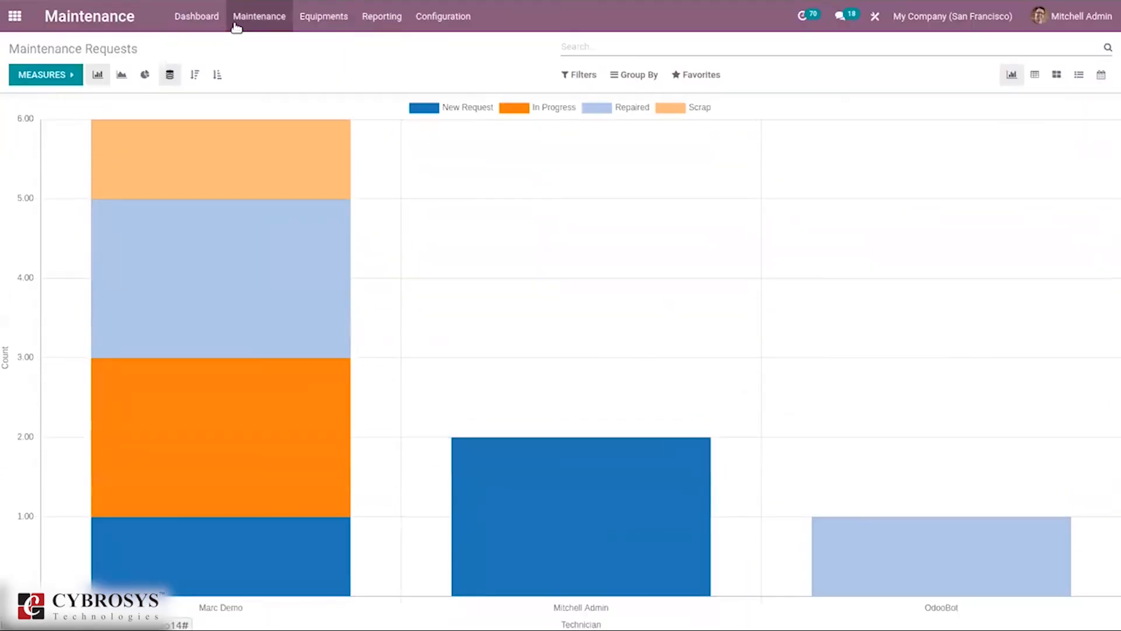
click(236, 26)
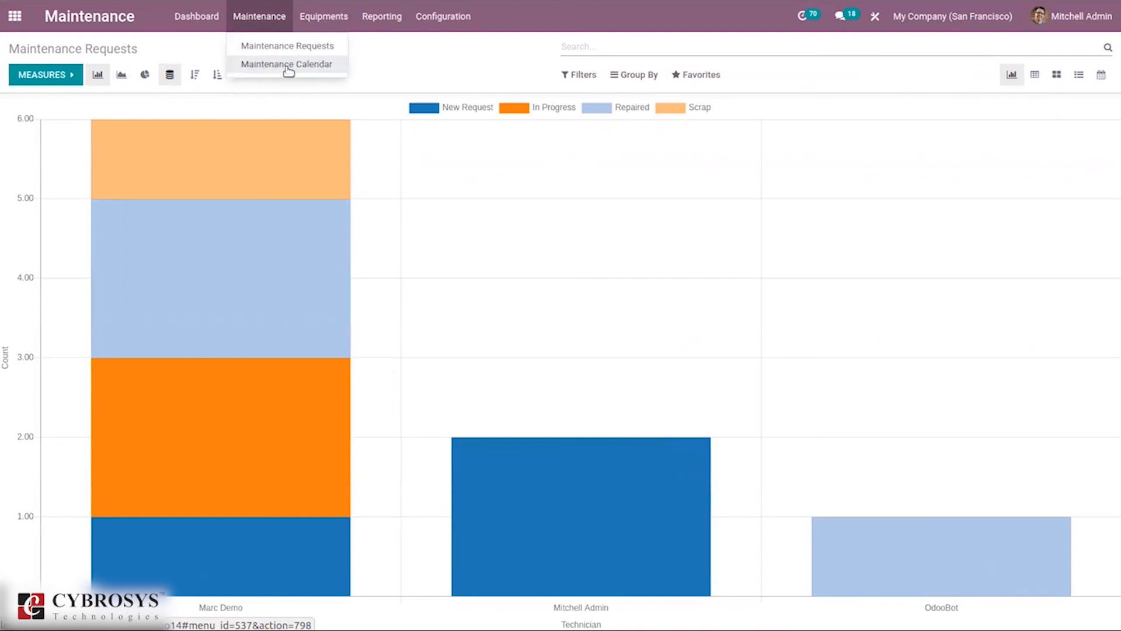
click(433, 65)
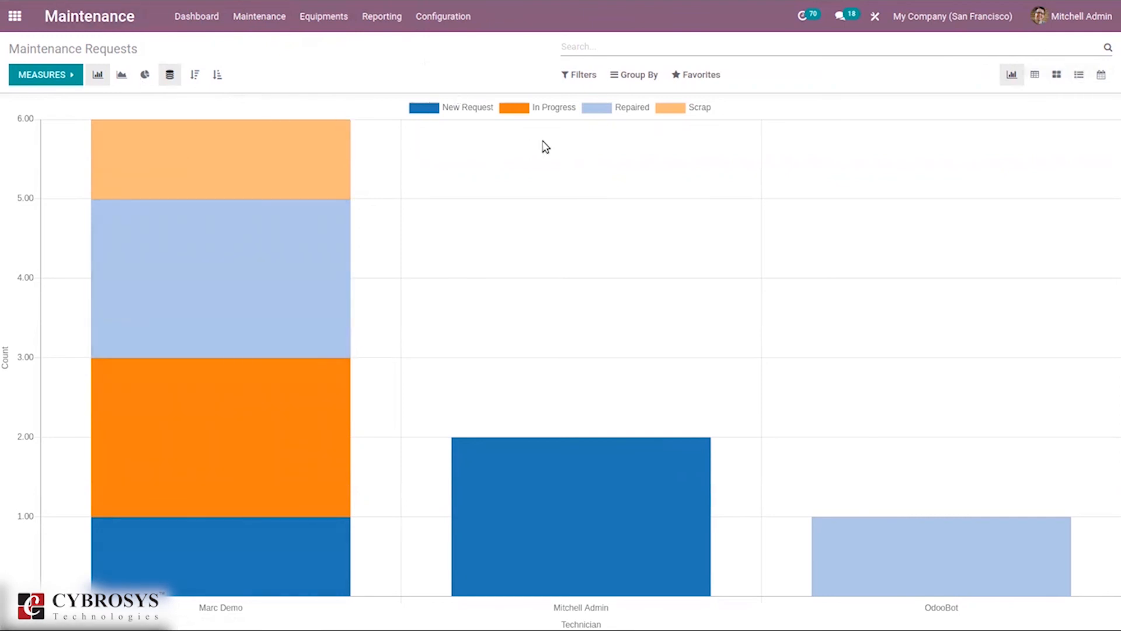
View the Maintenance Requests chart by Duration and by Color Index, then set its measure back to Duration.
click(41, 80)
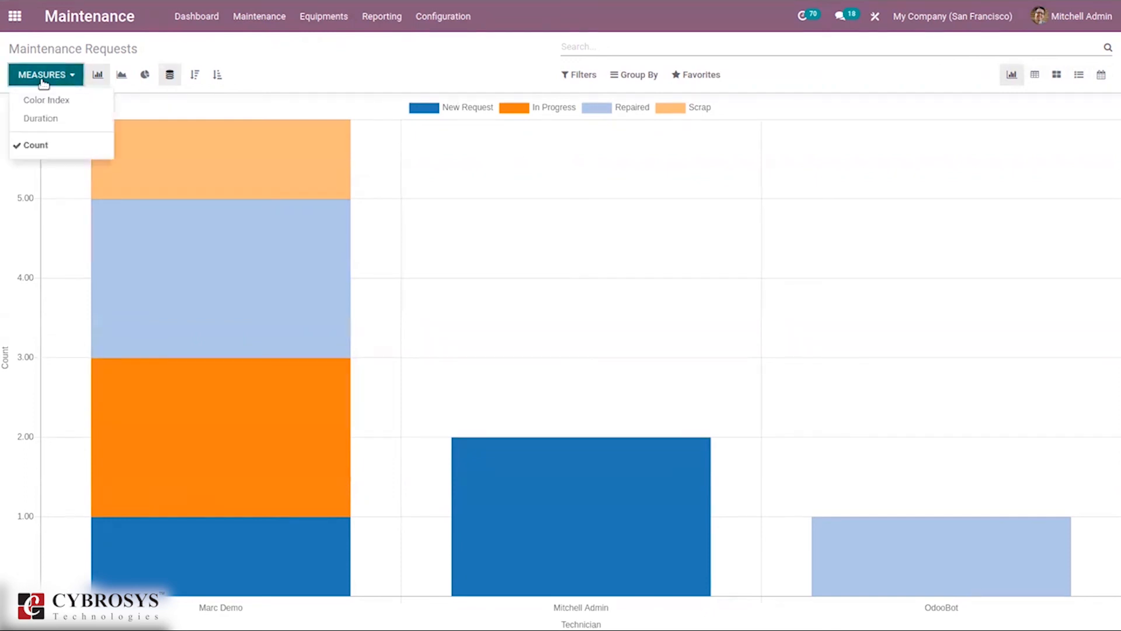
click(53, 119)
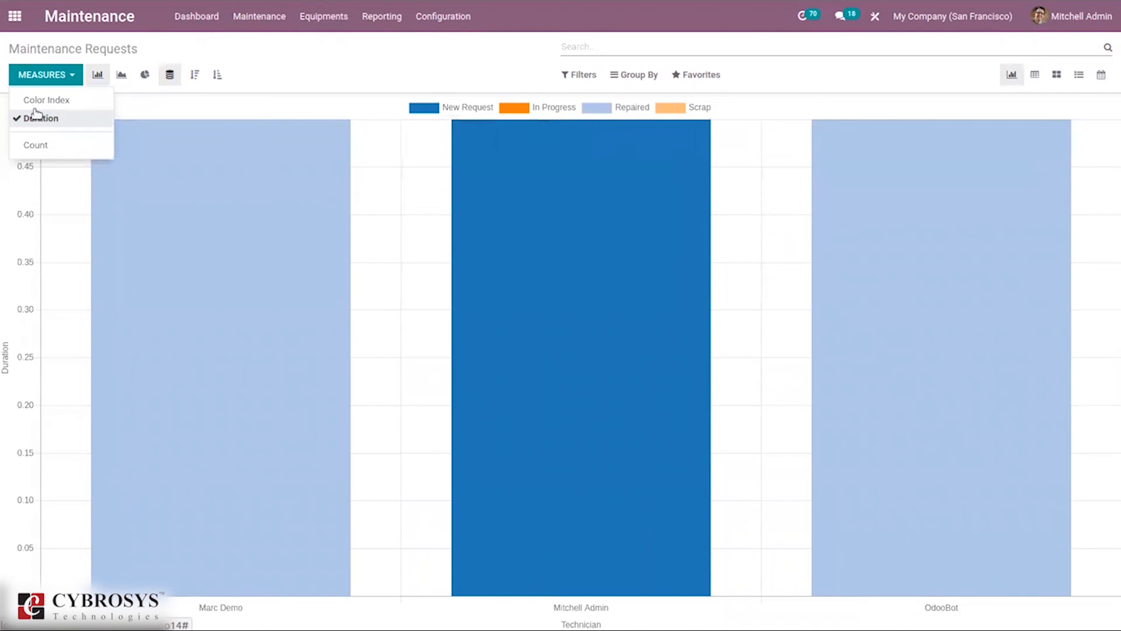
click(35, 101)
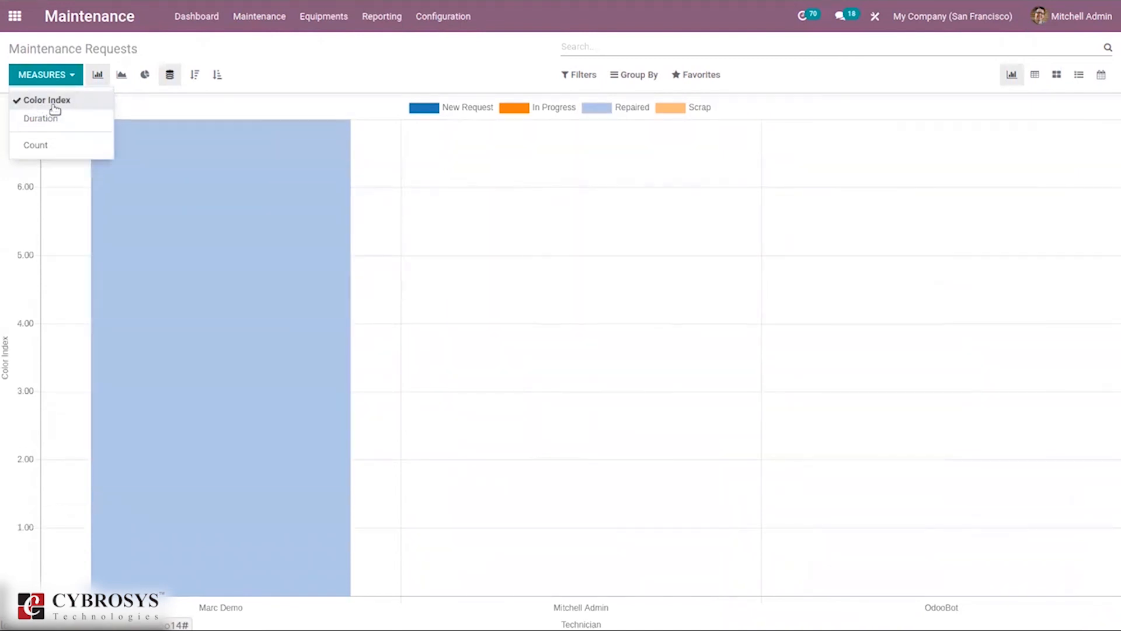
mouse_move(276, 180)
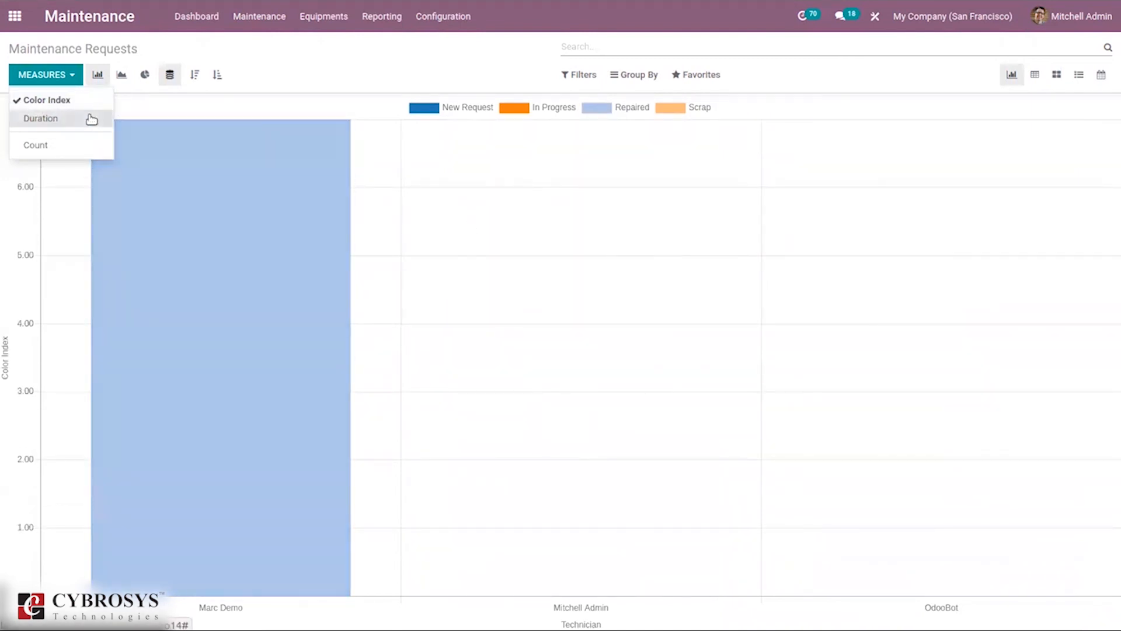
click(90, 118)
click(332, 79)
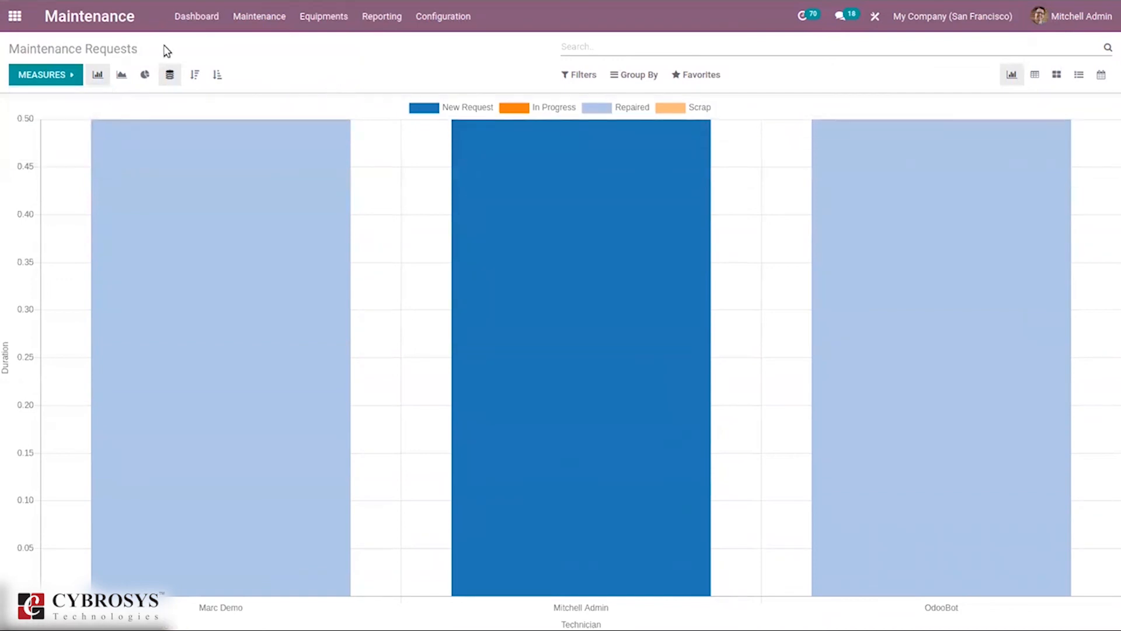